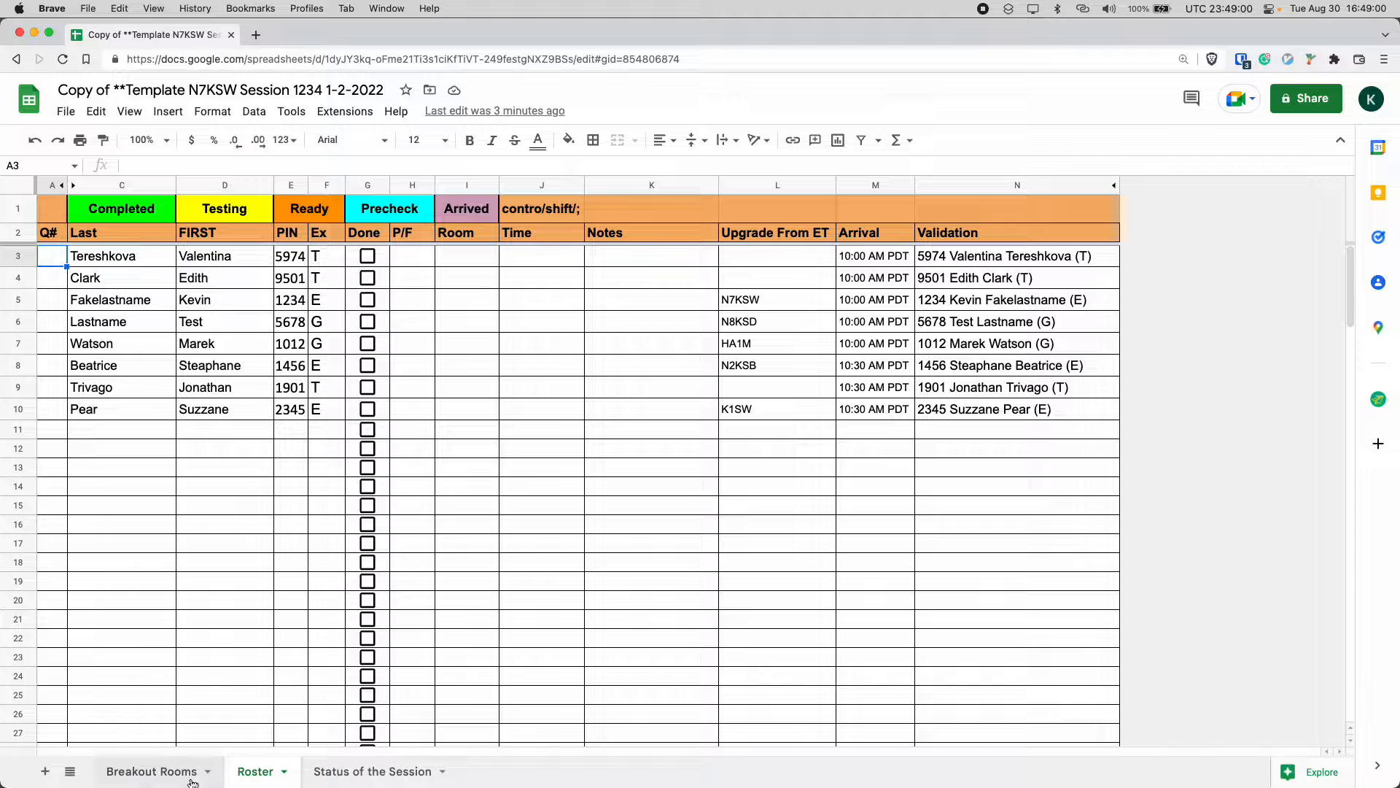
Switch among the Breakout Rooms, Status of the Session and Roster sheets.
click(151, 771)
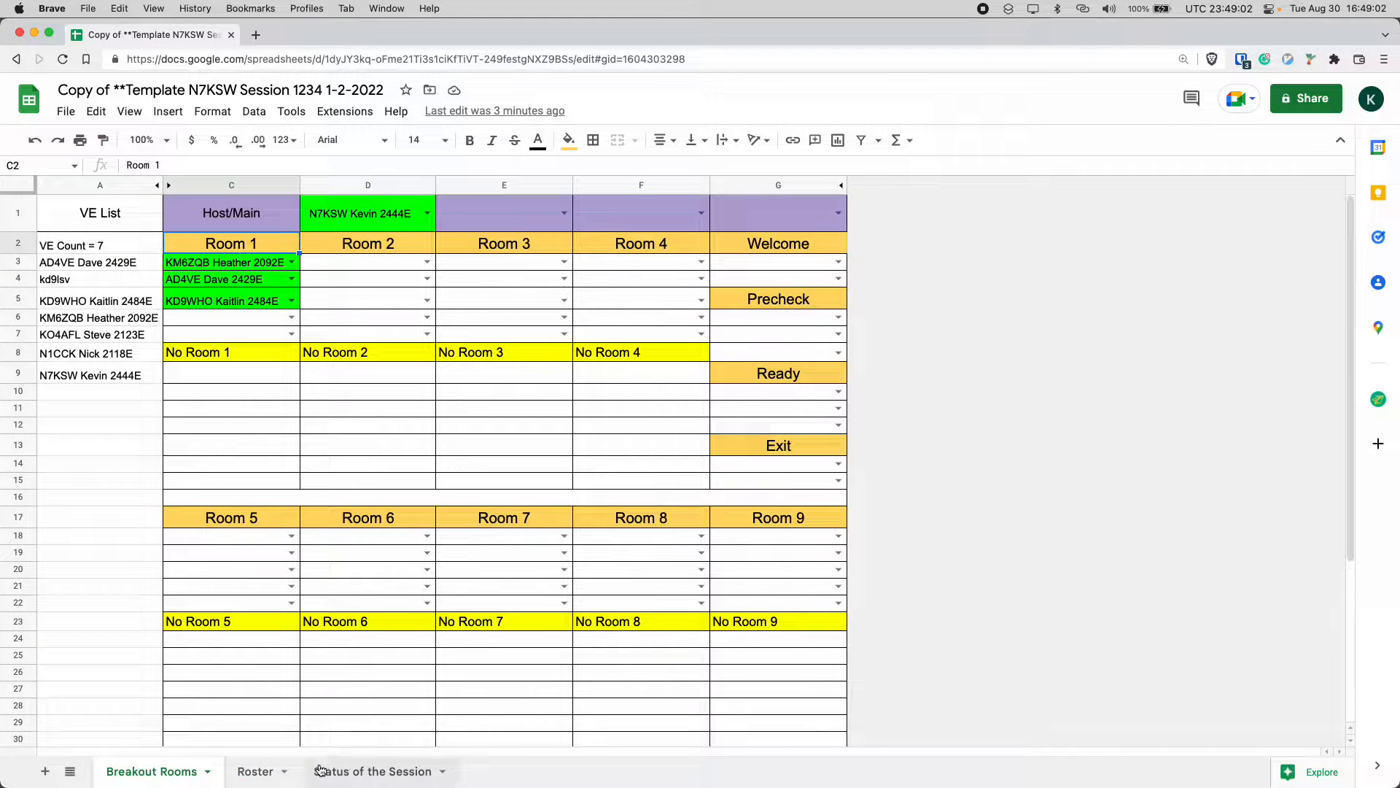
click(355, 771)
click(277, 773)
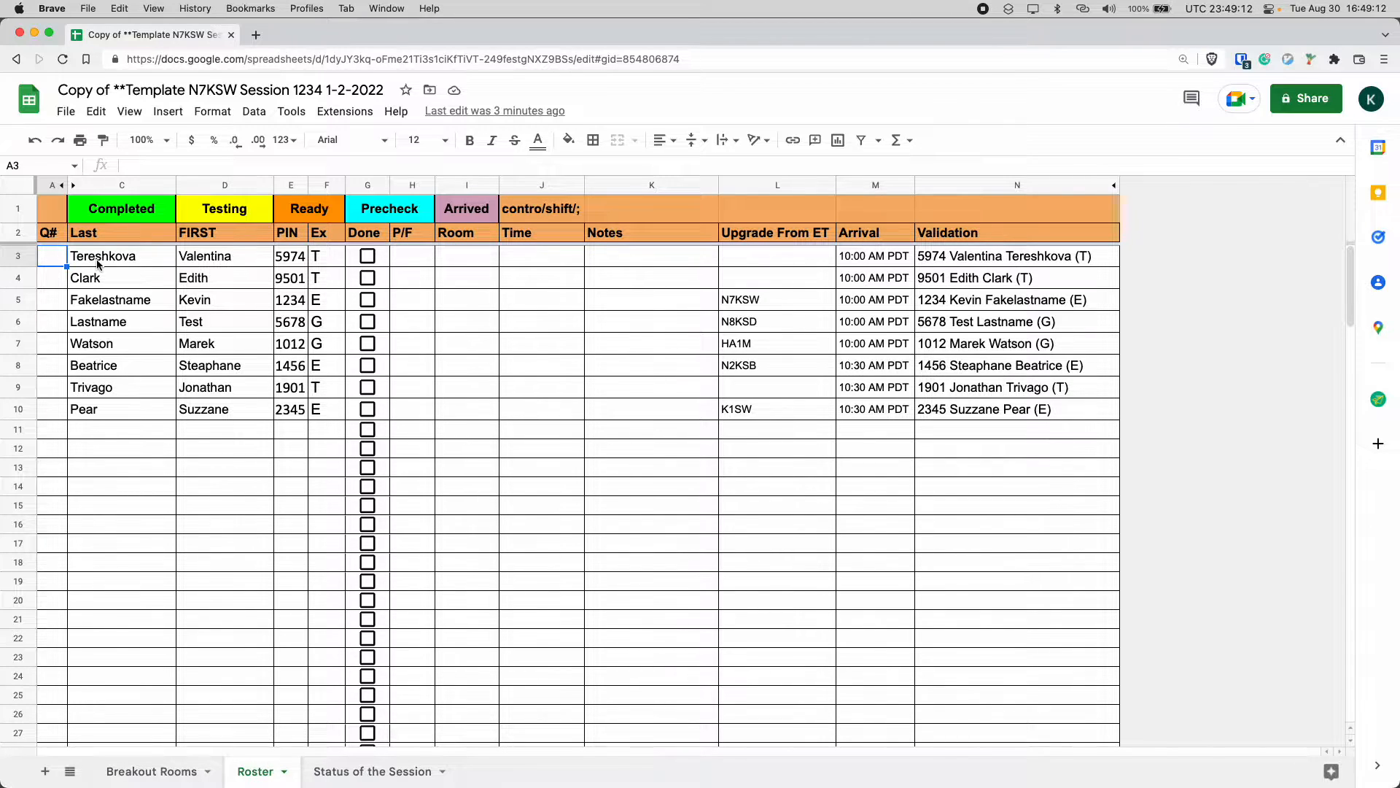
Inspect the formulas behind the roster's name, PIN, exam, upgrade, arrival and validation columns.
click(152, 254)
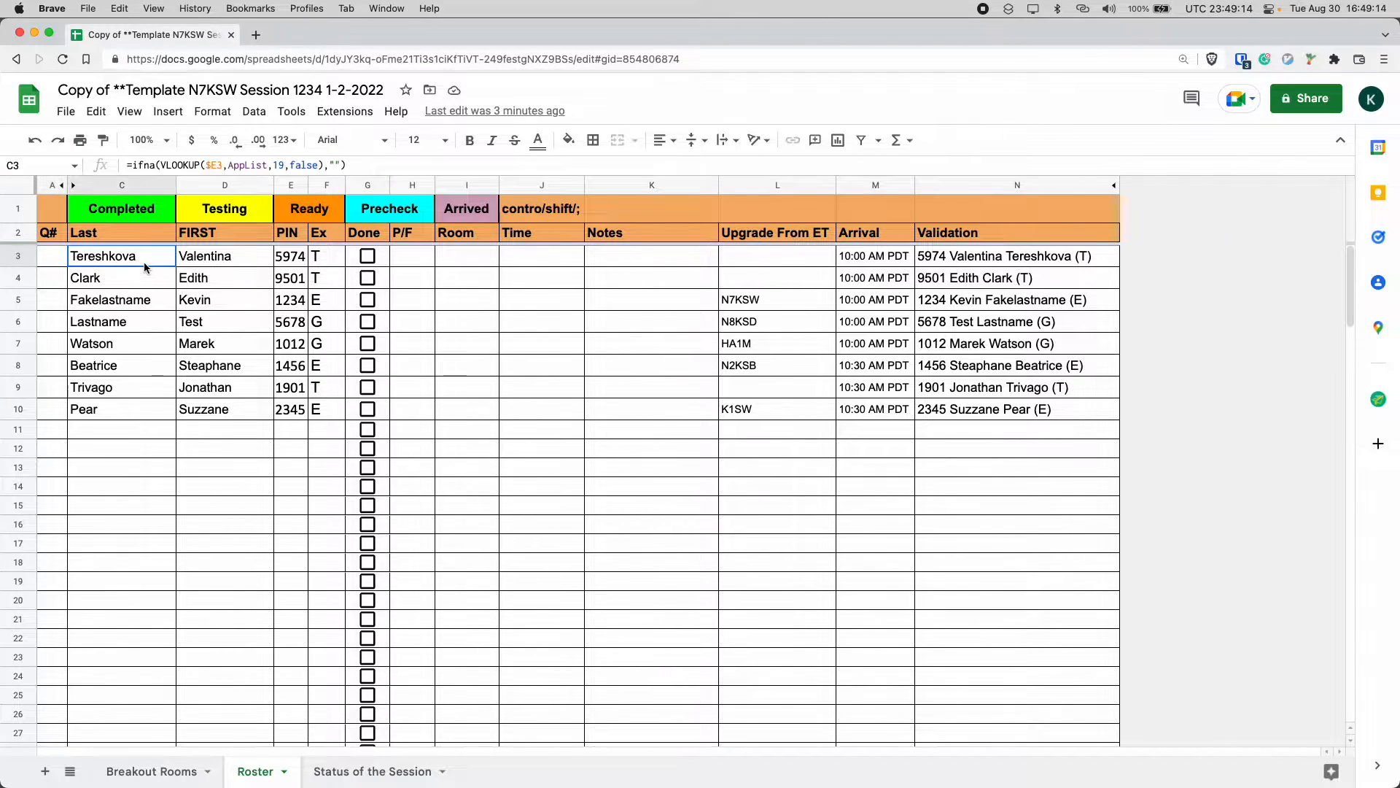
click(250, 256)
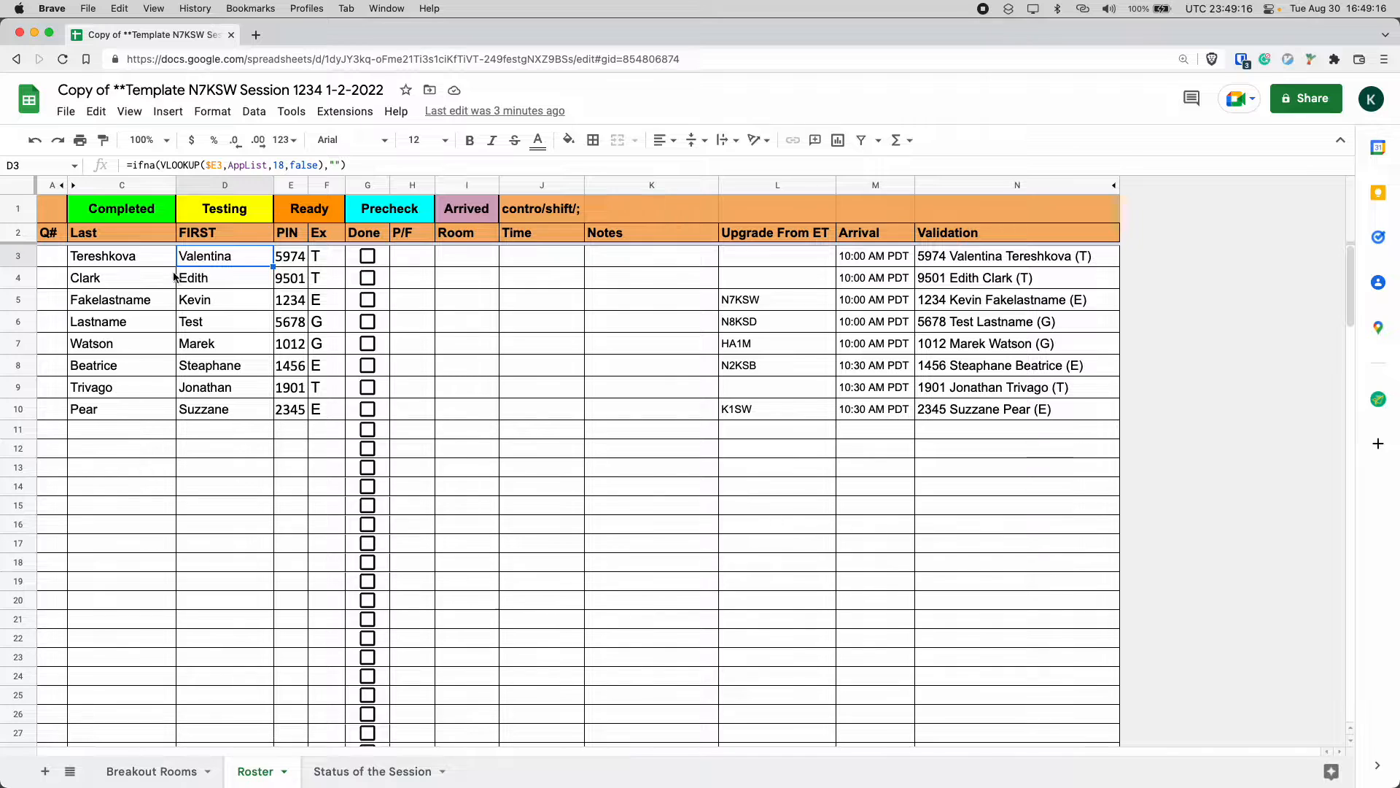
click(302, 265)
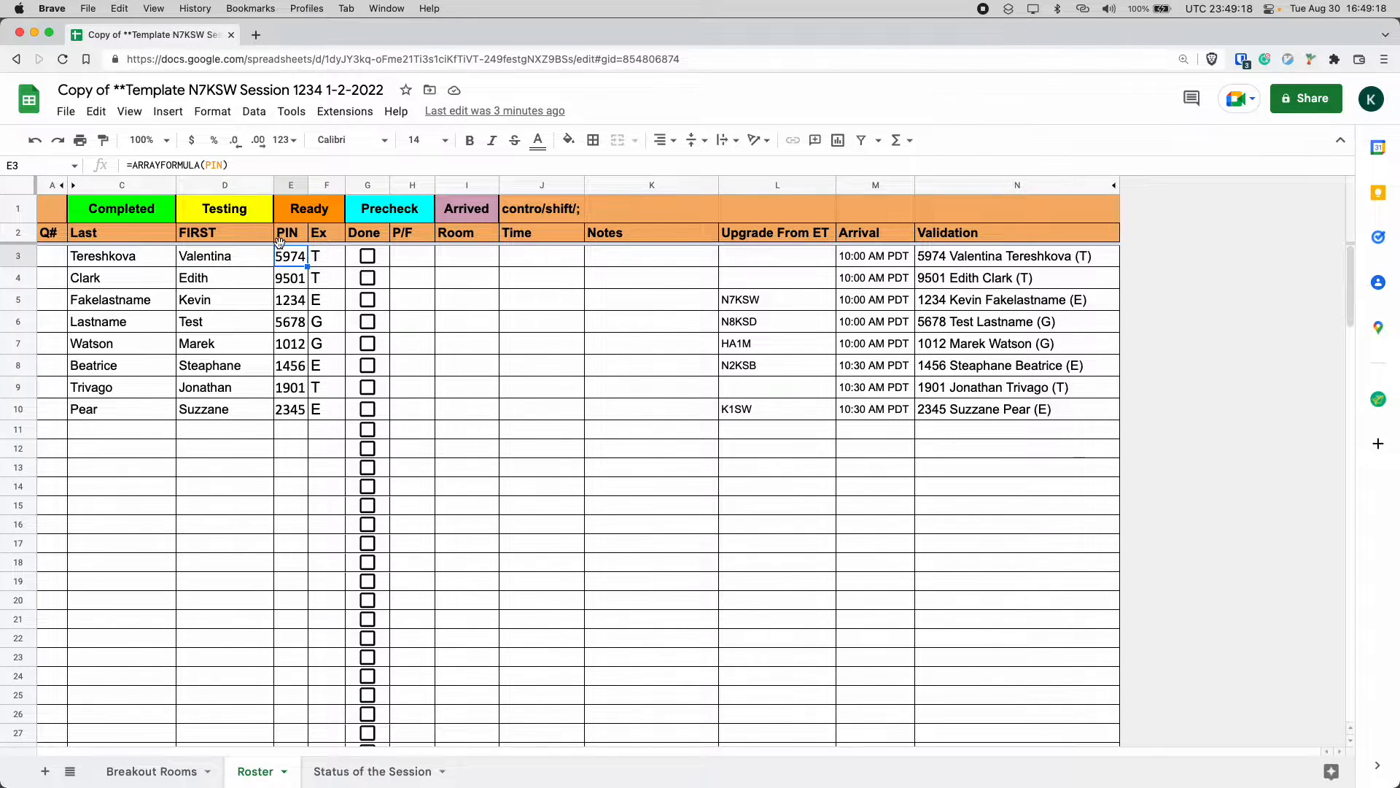
click(332, 262)
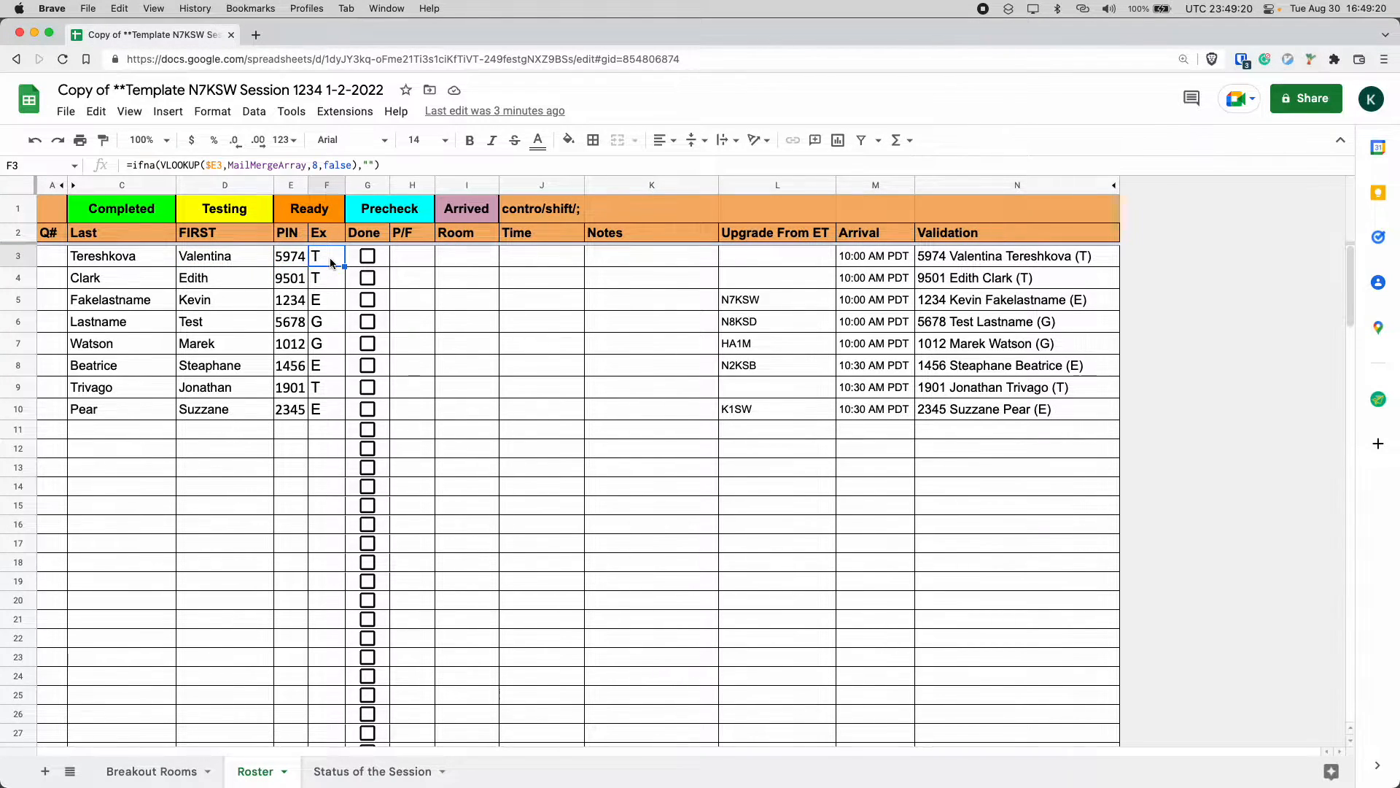
click(332, 310)
click(337, 330)
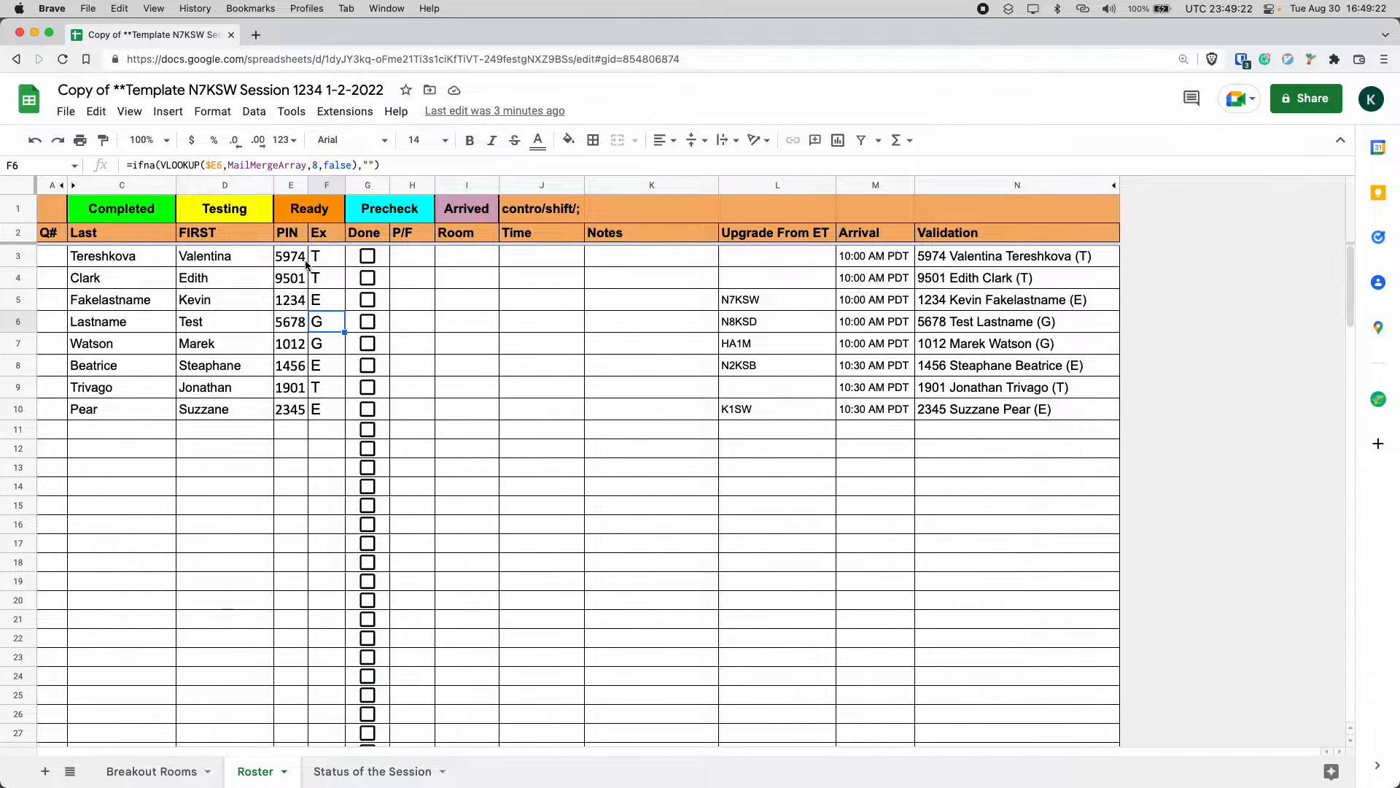
click(323, 270)
click(330, 314)
click(329, 305)
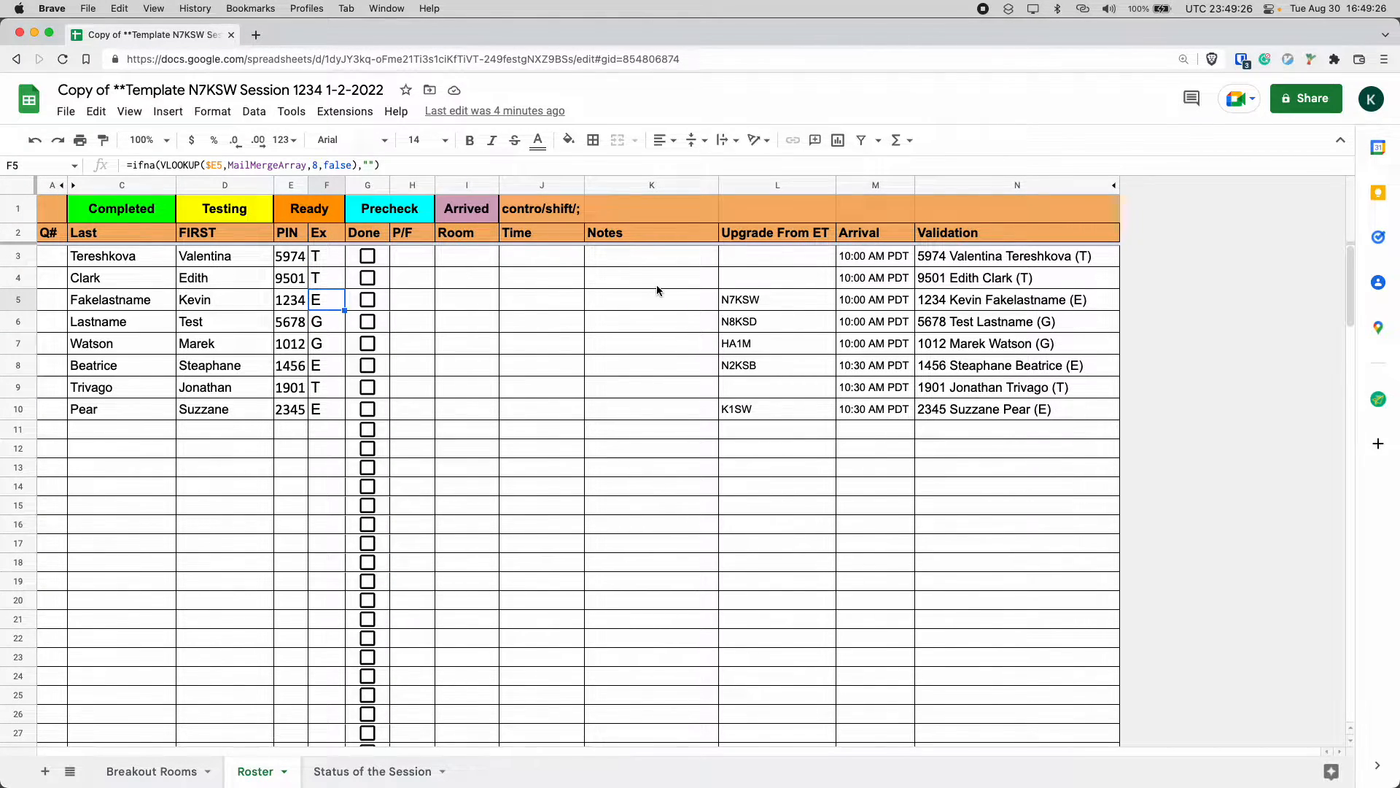
drag(542, 256, 380, 282)
drag(652, 284, 421, 307)
click(779, 302)
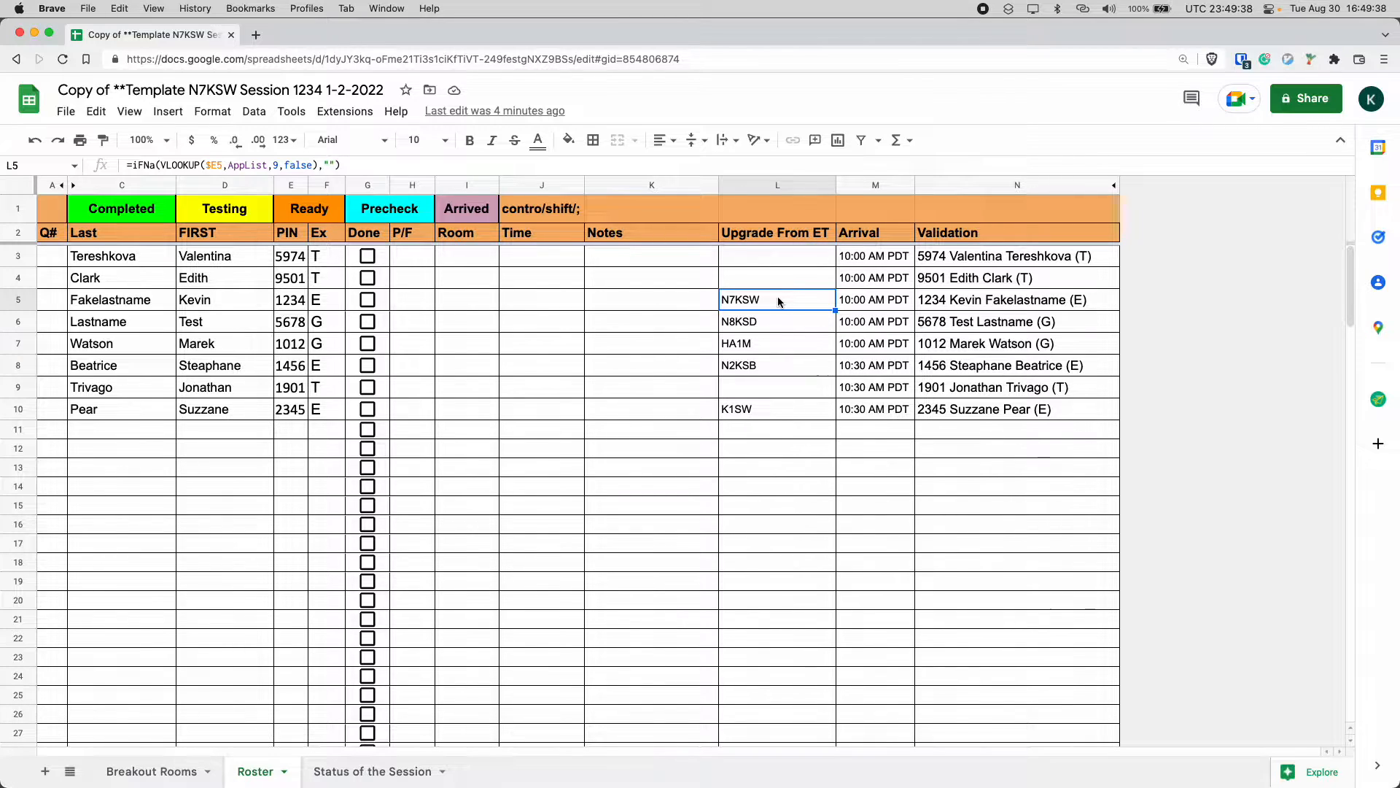
key(Right)
key(Up)
key(Up)
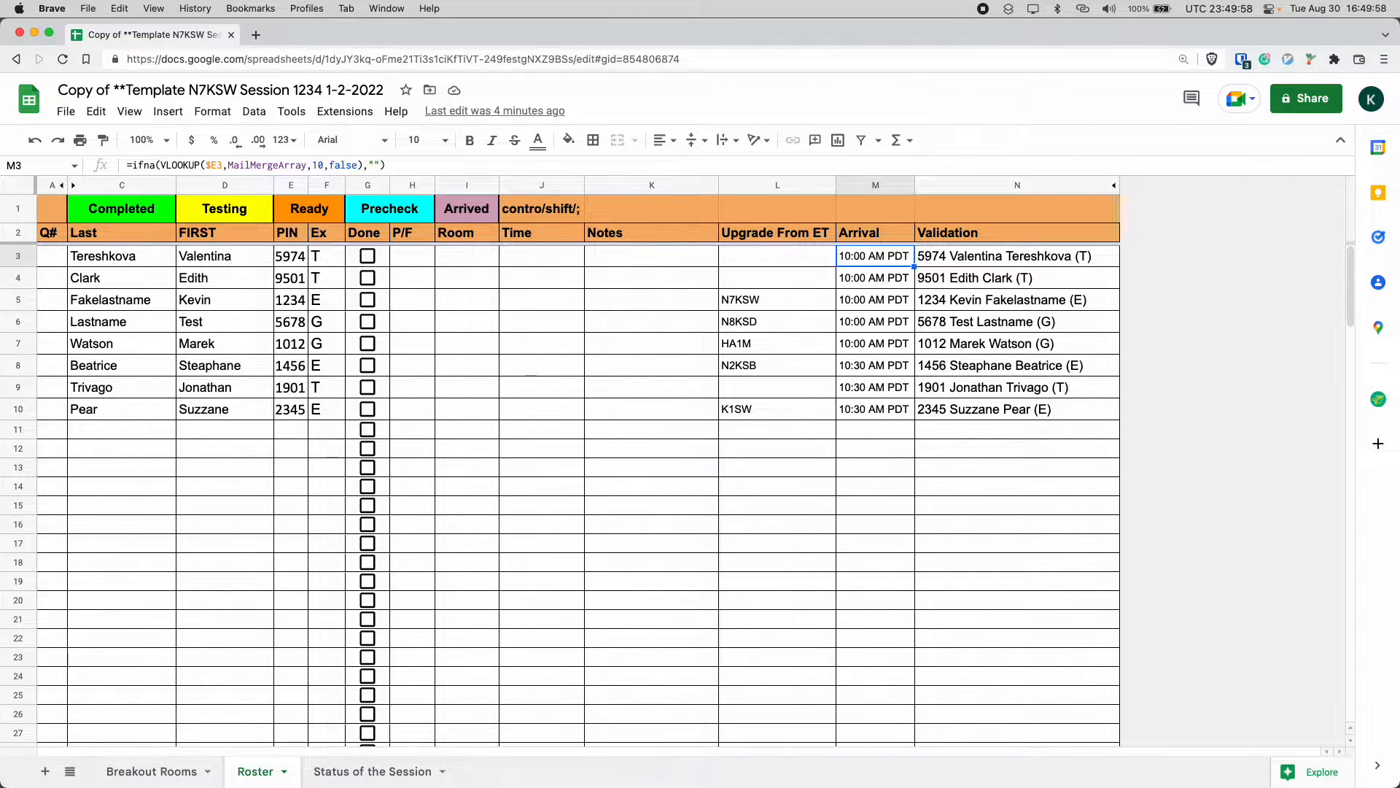
click(1017, 256)
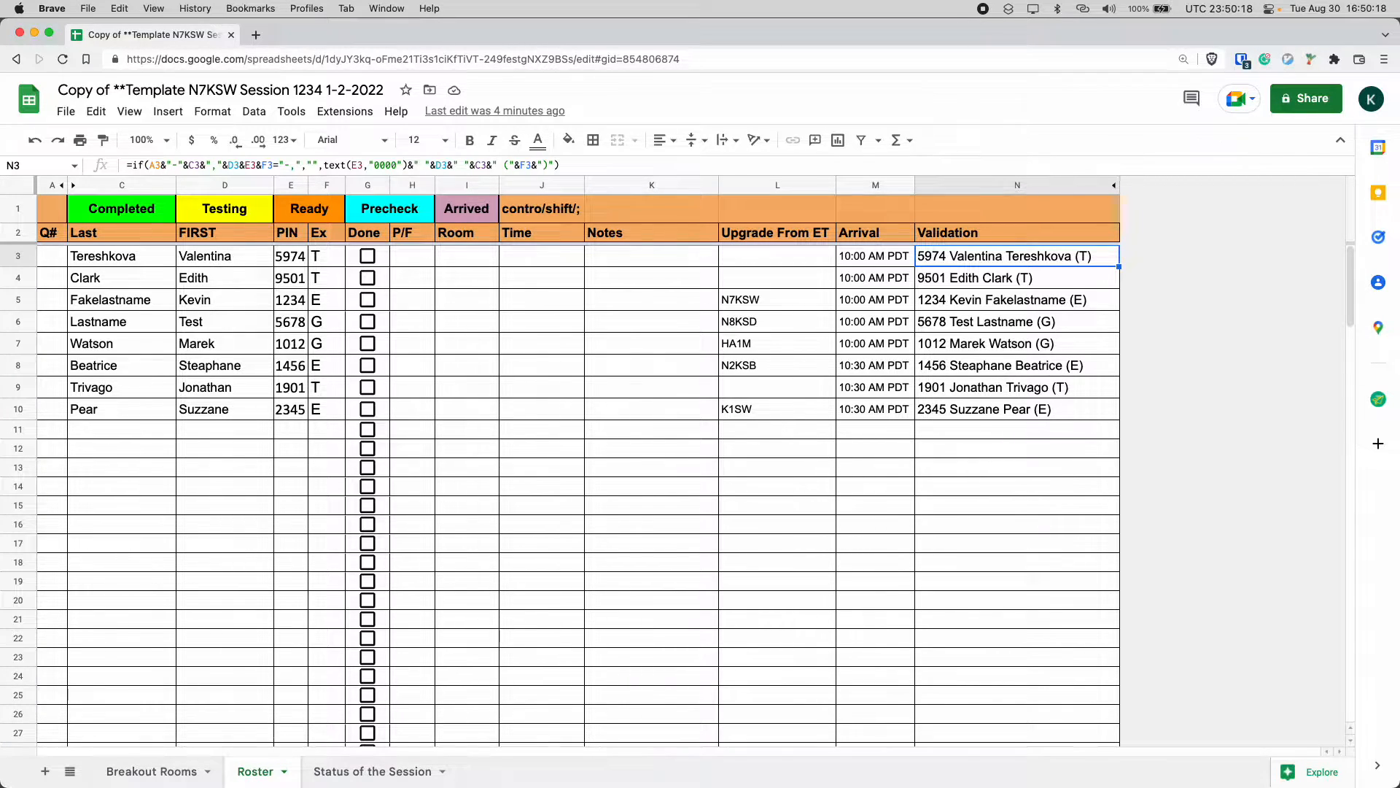
Enter queue number 1 in the Q# cell of row 4.
key(Down)
key(super+Left)
key(super+Left)
key(super+Left)
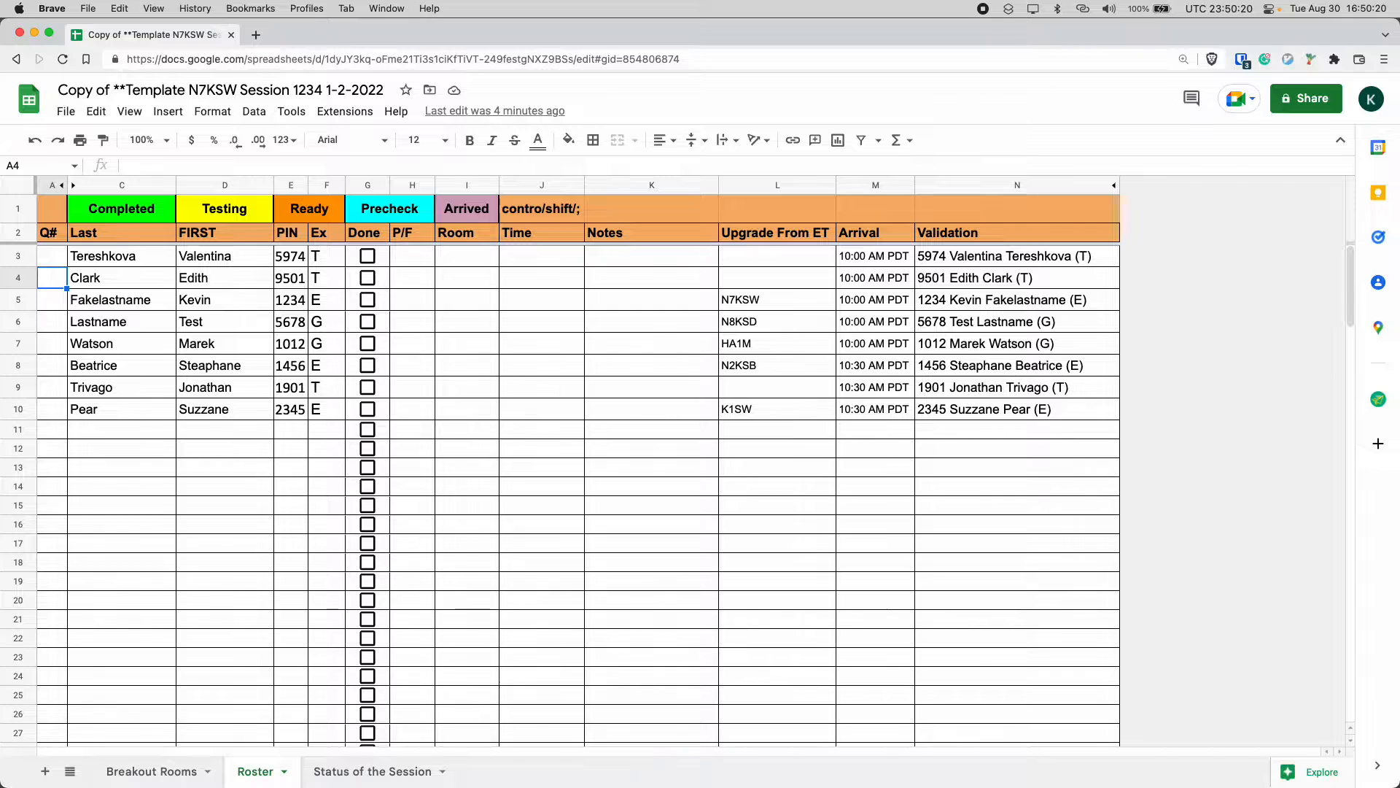
text(1)
key(Return)
key(Up)
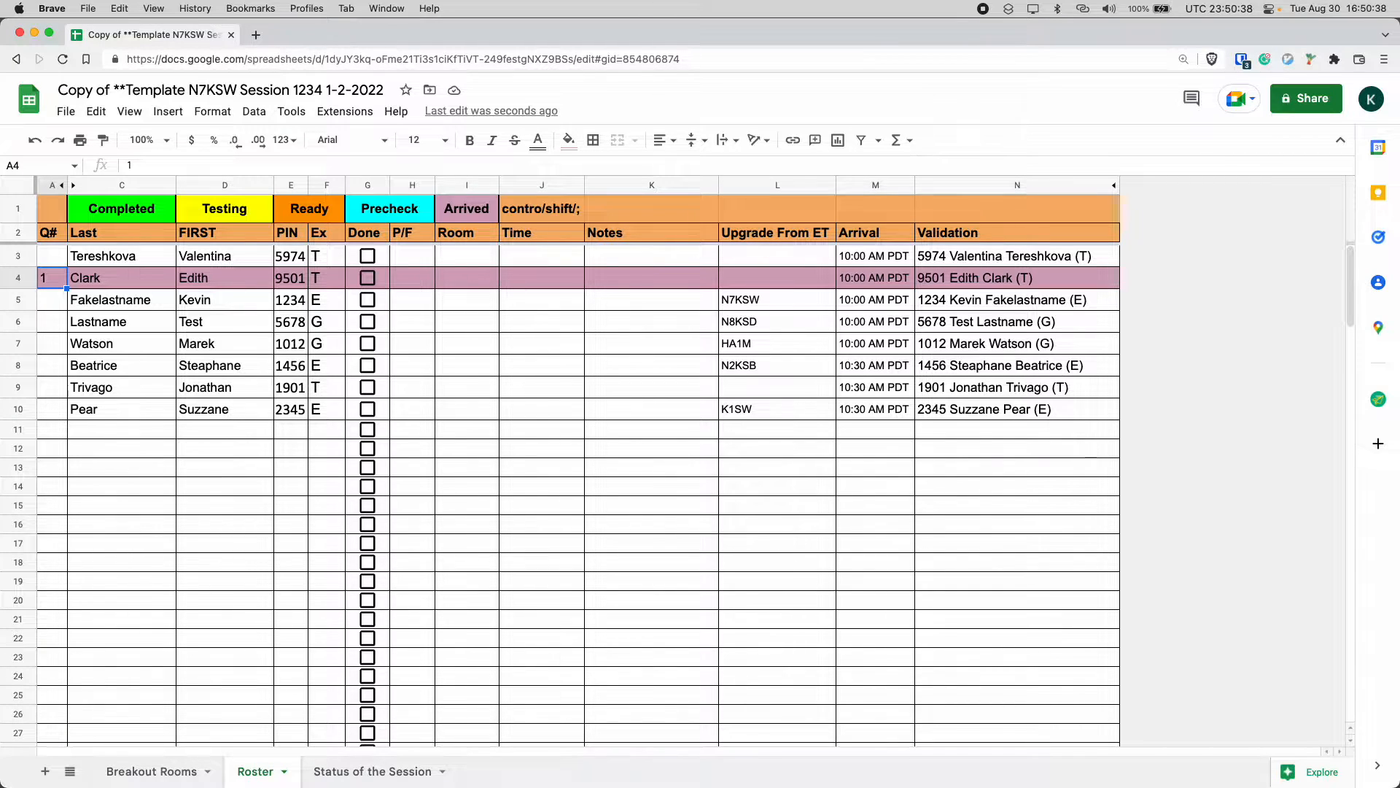
Enter queue number 2 in the Q# cell of row 8.
key(Down)
key(Down)
key(Down)
key(Down)
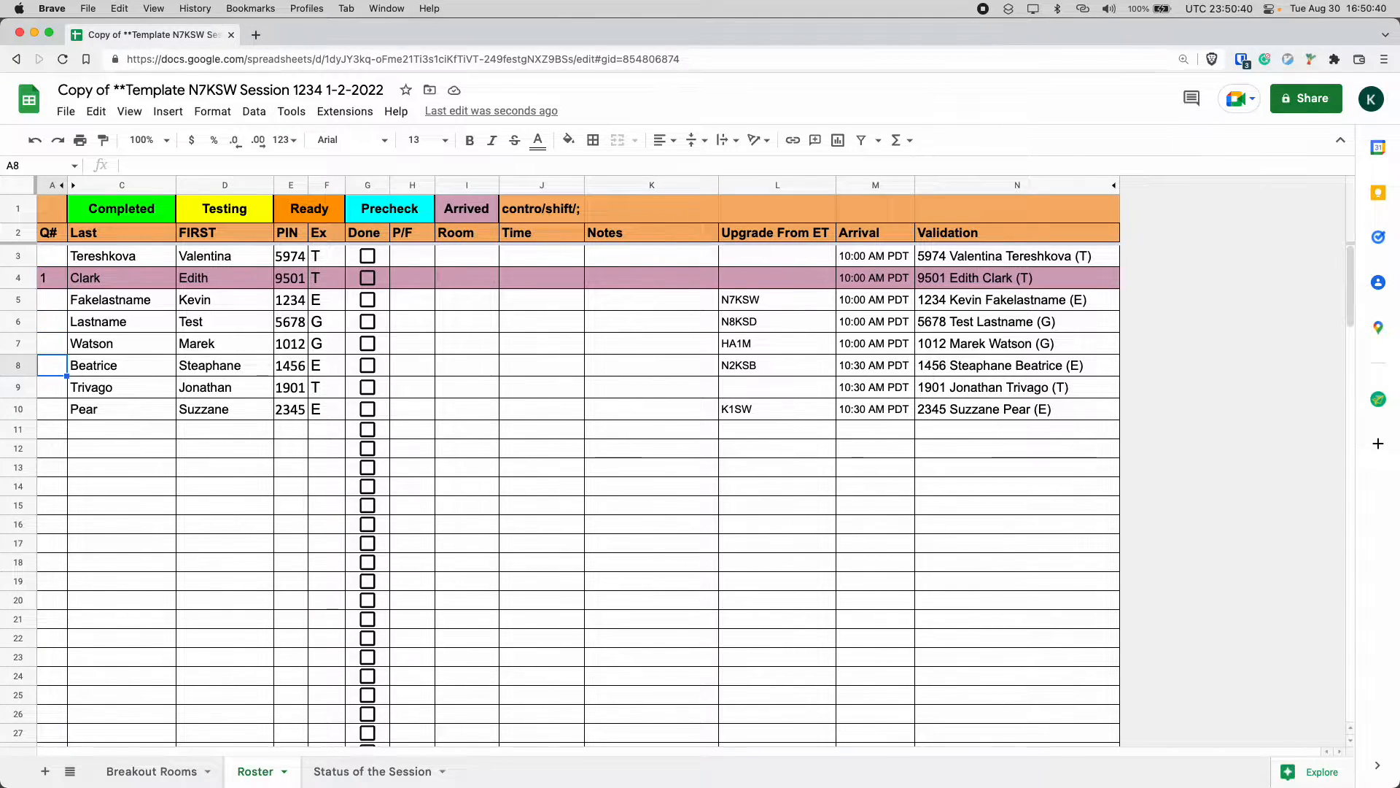
key(Up)
key(Up)
key(Up)
key(Up)
key(Up)
key(Up)
key(Down)
key(Down)
key(Down)
key(Down)
key(Down)
key(Down)
text(2)
key(Return)
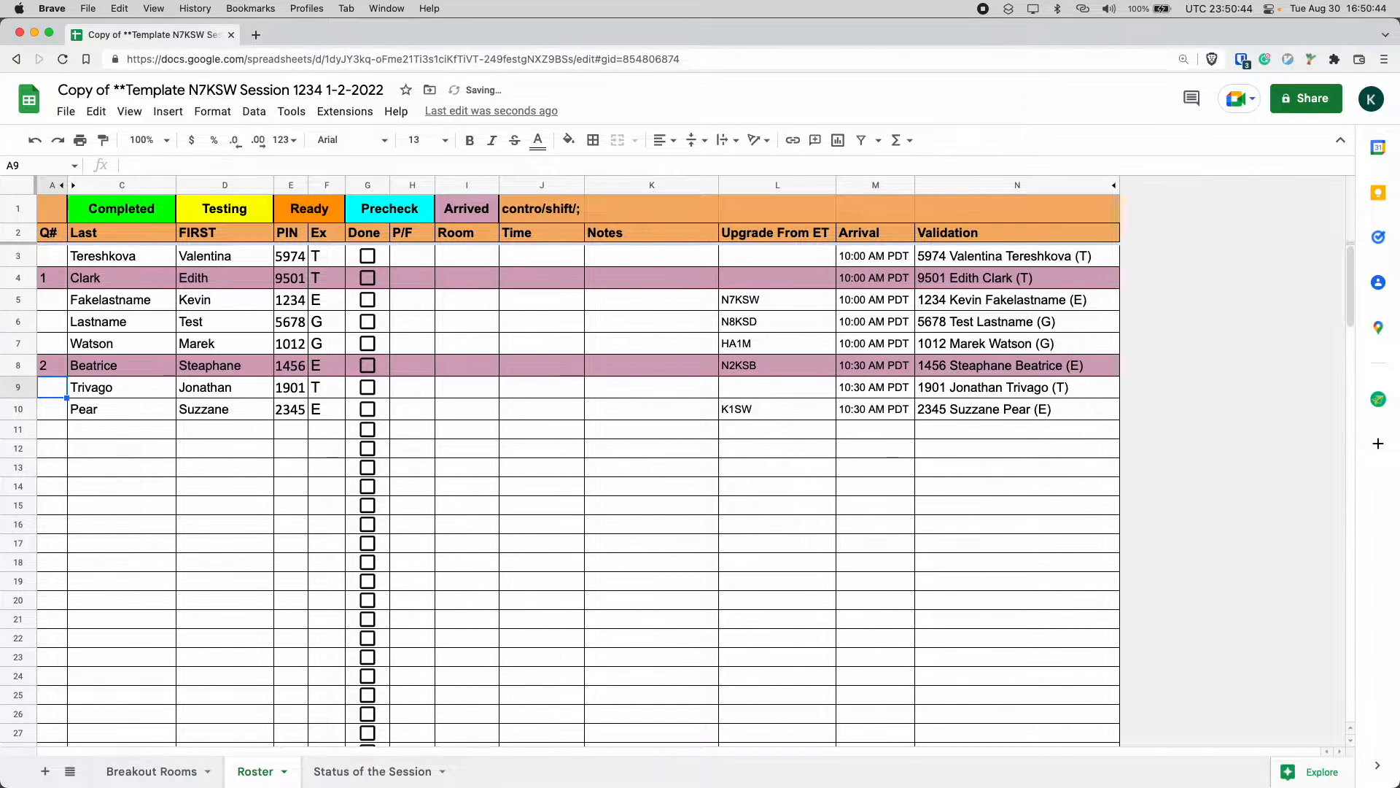
Enter queue number 3 in the Q# cell of row 9.
text(3)
key(Up)
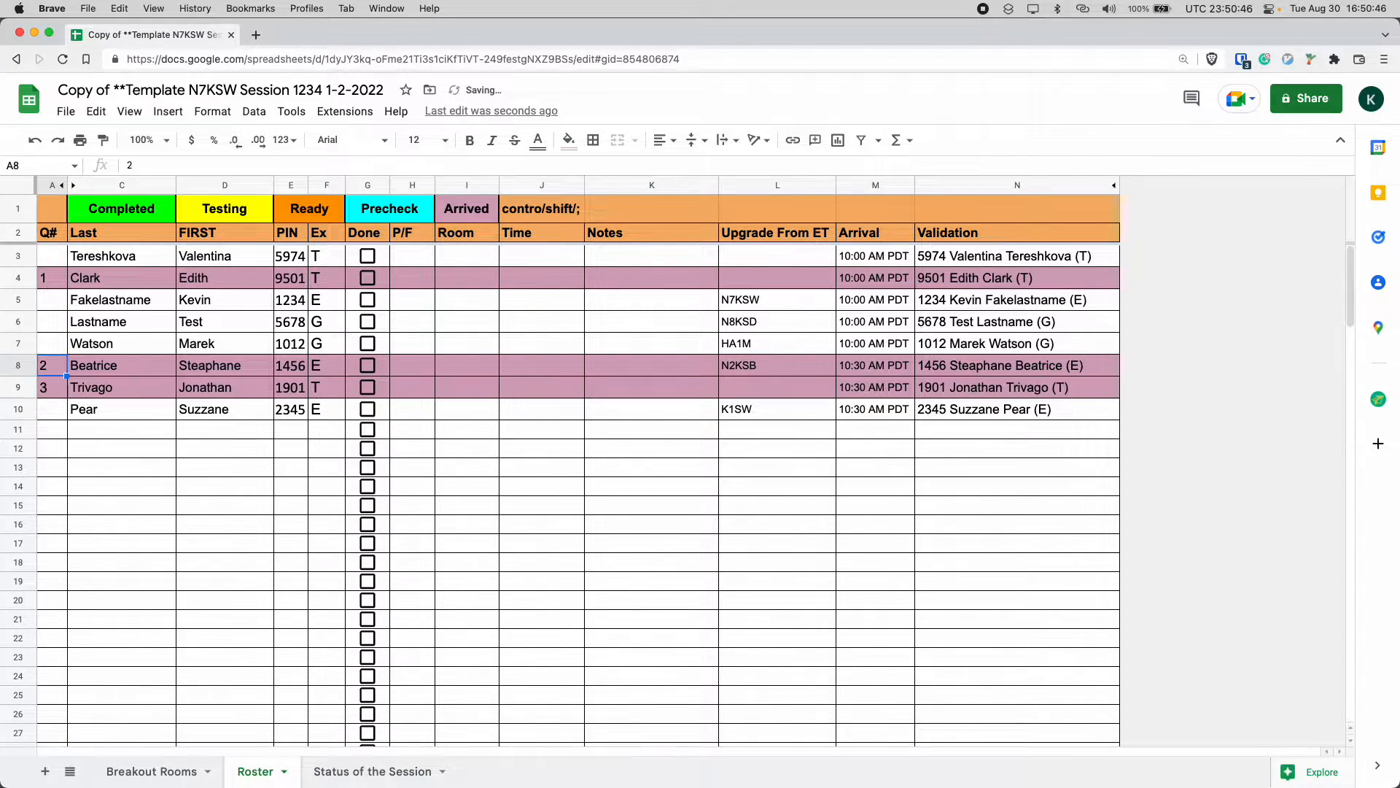
key(Up)
key(Up)
key(Up)
key(Up)
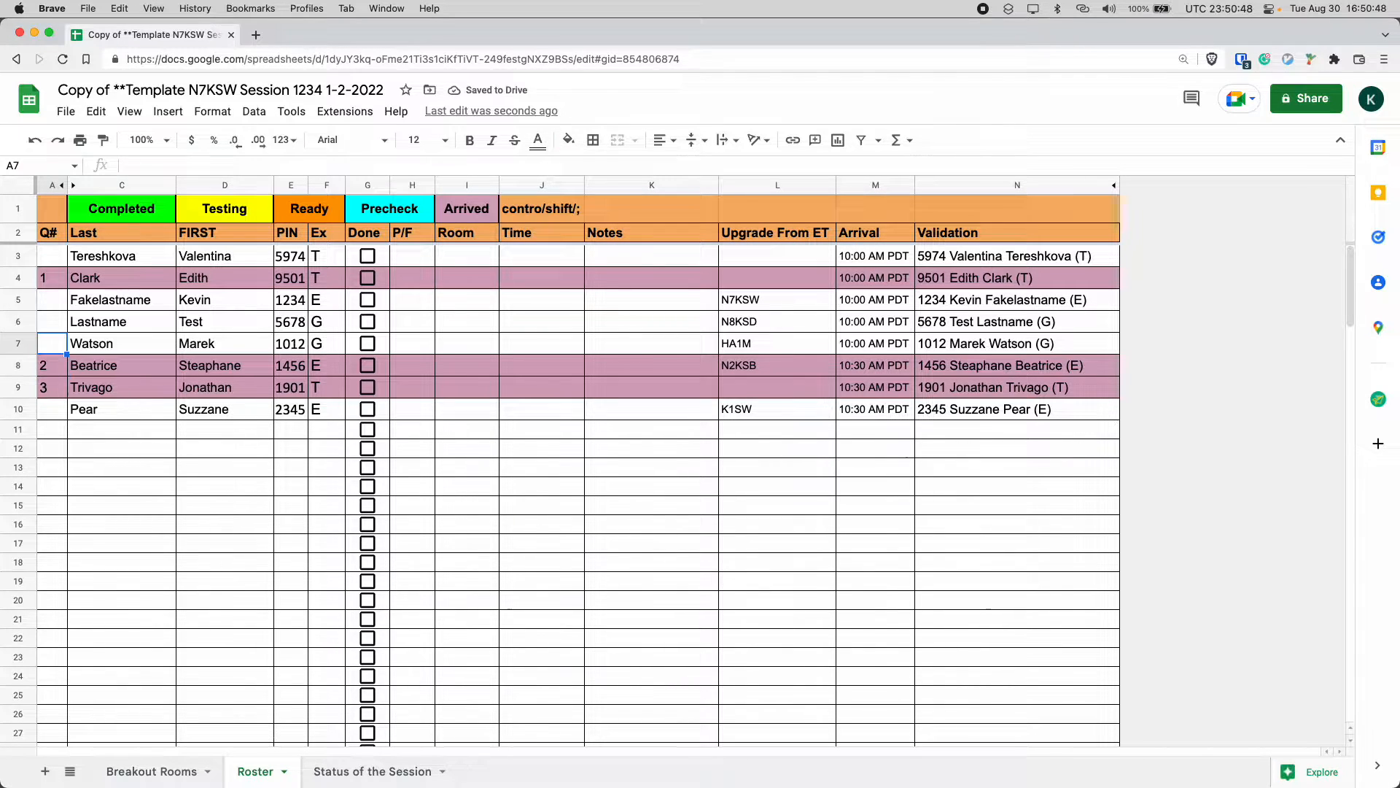
Insert the current time as a timestamp in the Time cell of row 4.
key(Right)
key(Right)
key(Right)
key(Right)
key(Right)
key(Right)
key(Right)
key(Right)
key(Right)
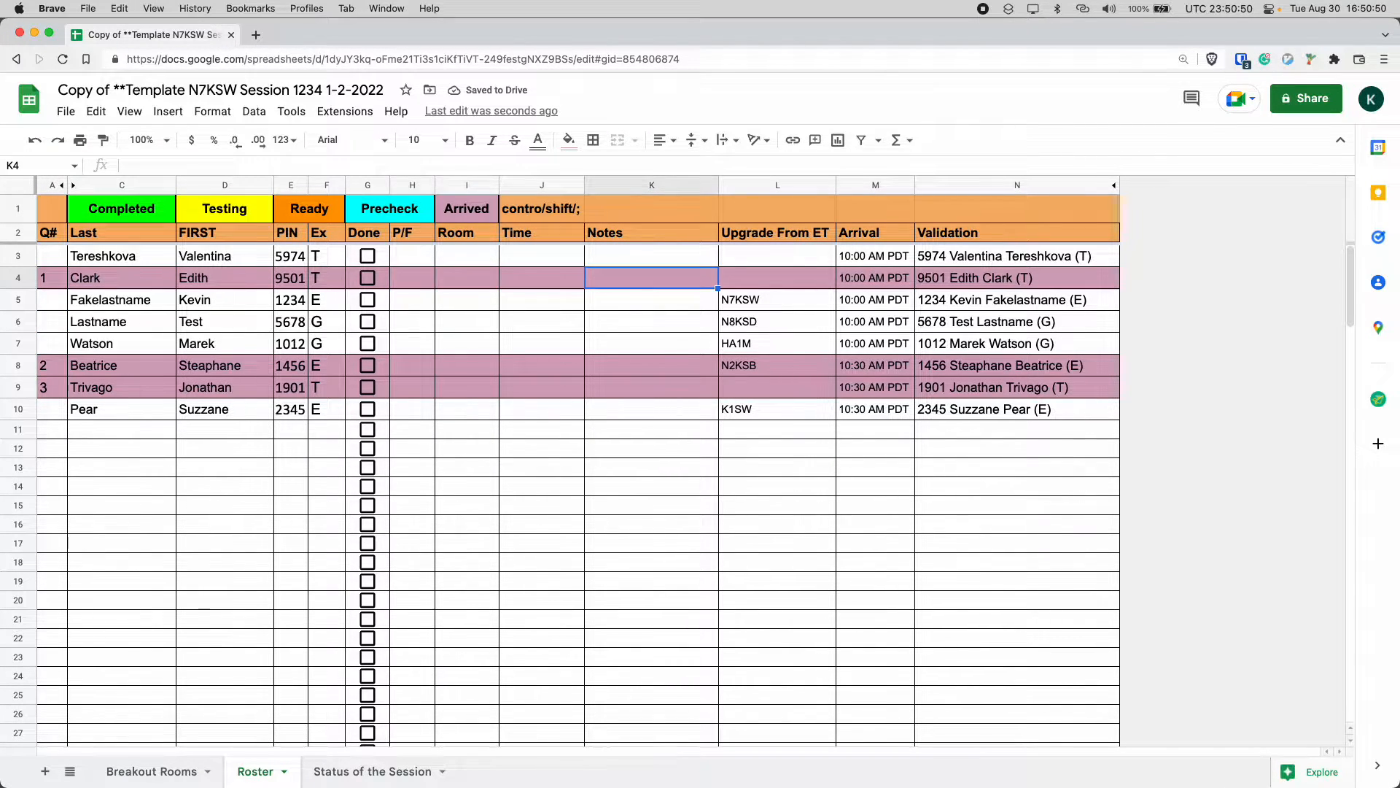
key(Left)
key(Left)
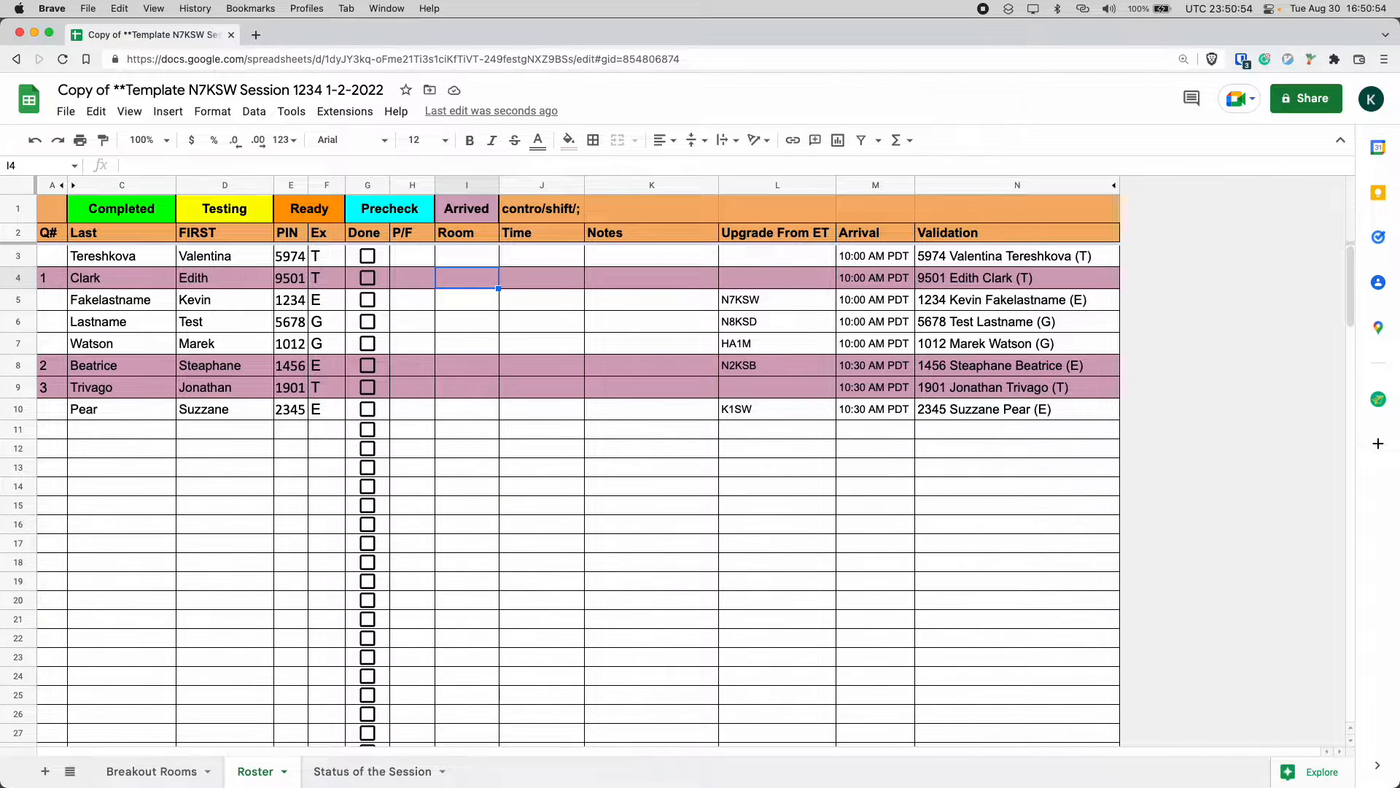
key(Right)
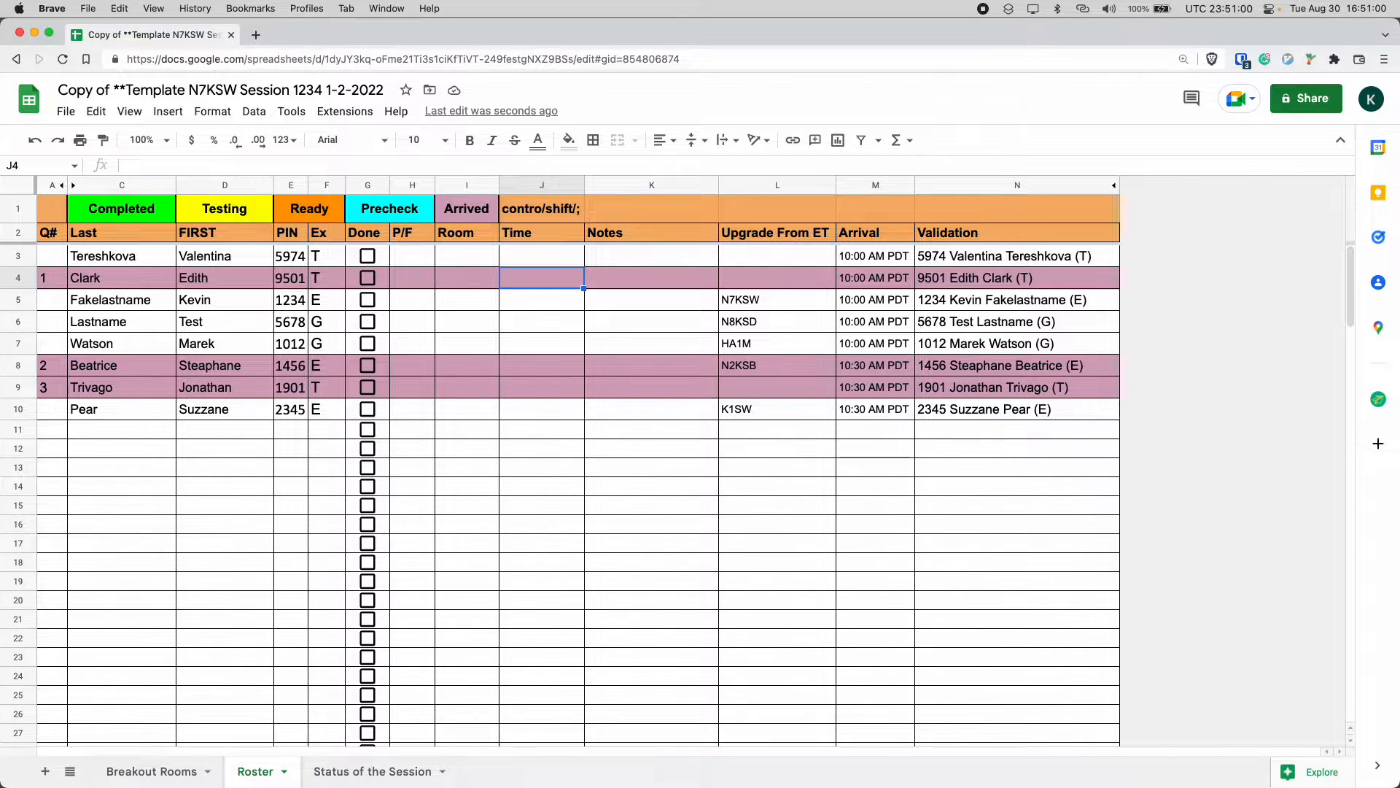
key(ctrl+shift+semicolon)
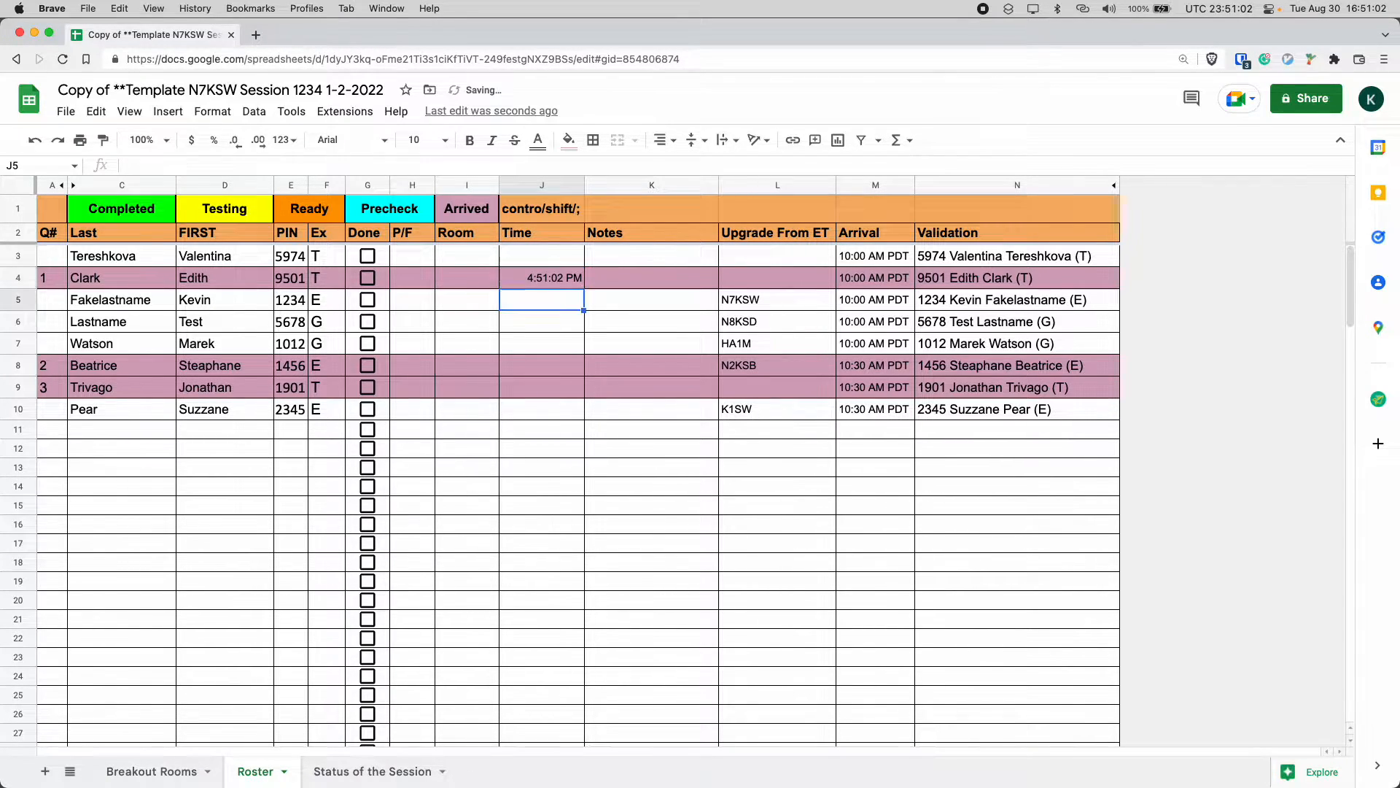
Insert the current time as a timestamp in the Time cell of row 8.
key(Down)
key(Down)
key(Down)
key(Down)
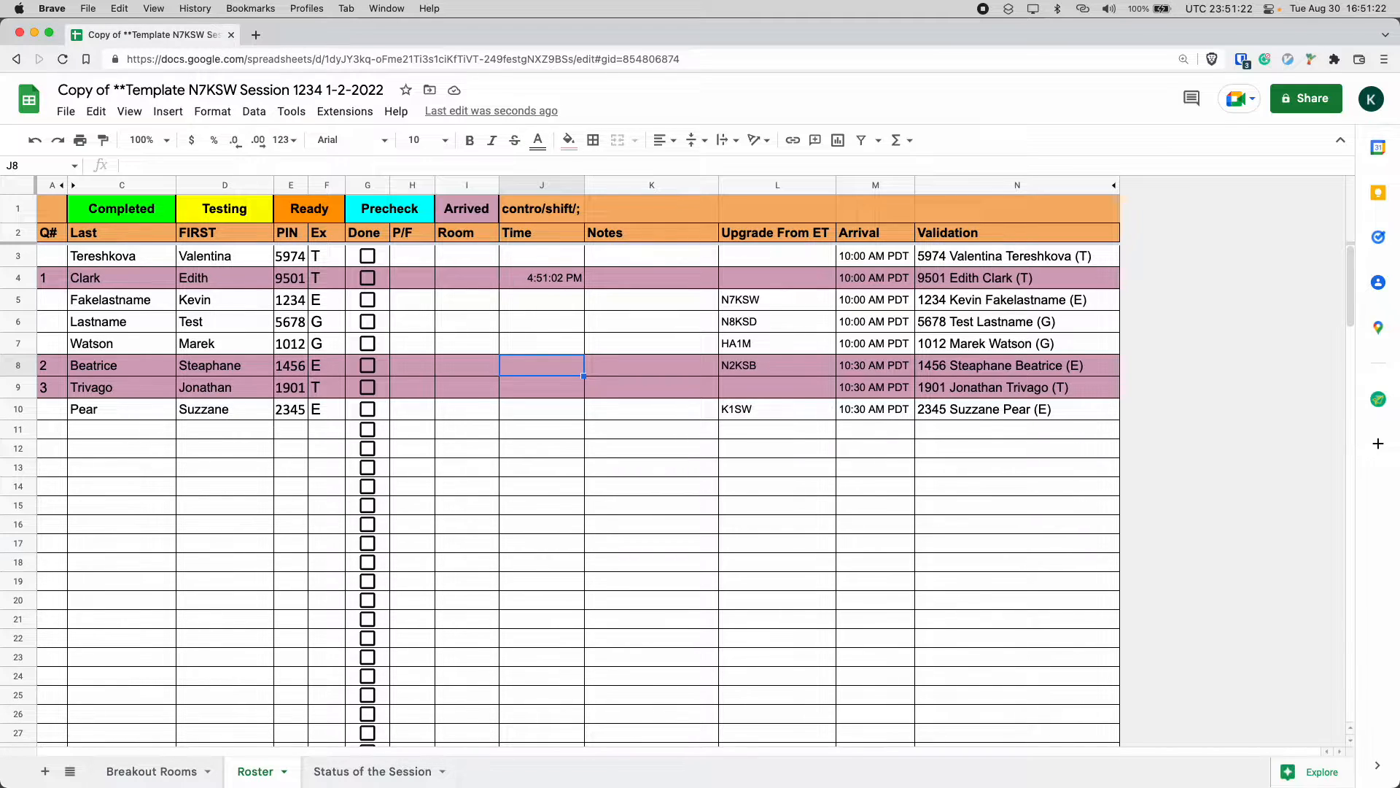
key(ctrl+shift+semicolon)
key(Down)
key(Down)
key(Down)
key(Down)
key(Down)
key(Down)
key(Down)
key(Up)
key(Up)
key(Up)
key(Up)
key(Up)
key(Up)
key(Up)
key(Up)
key(Up)
key(Up)
key(Up)
key(Up)
key(Up)
key(Up)
key(Down)
key(Down)
key(Down)
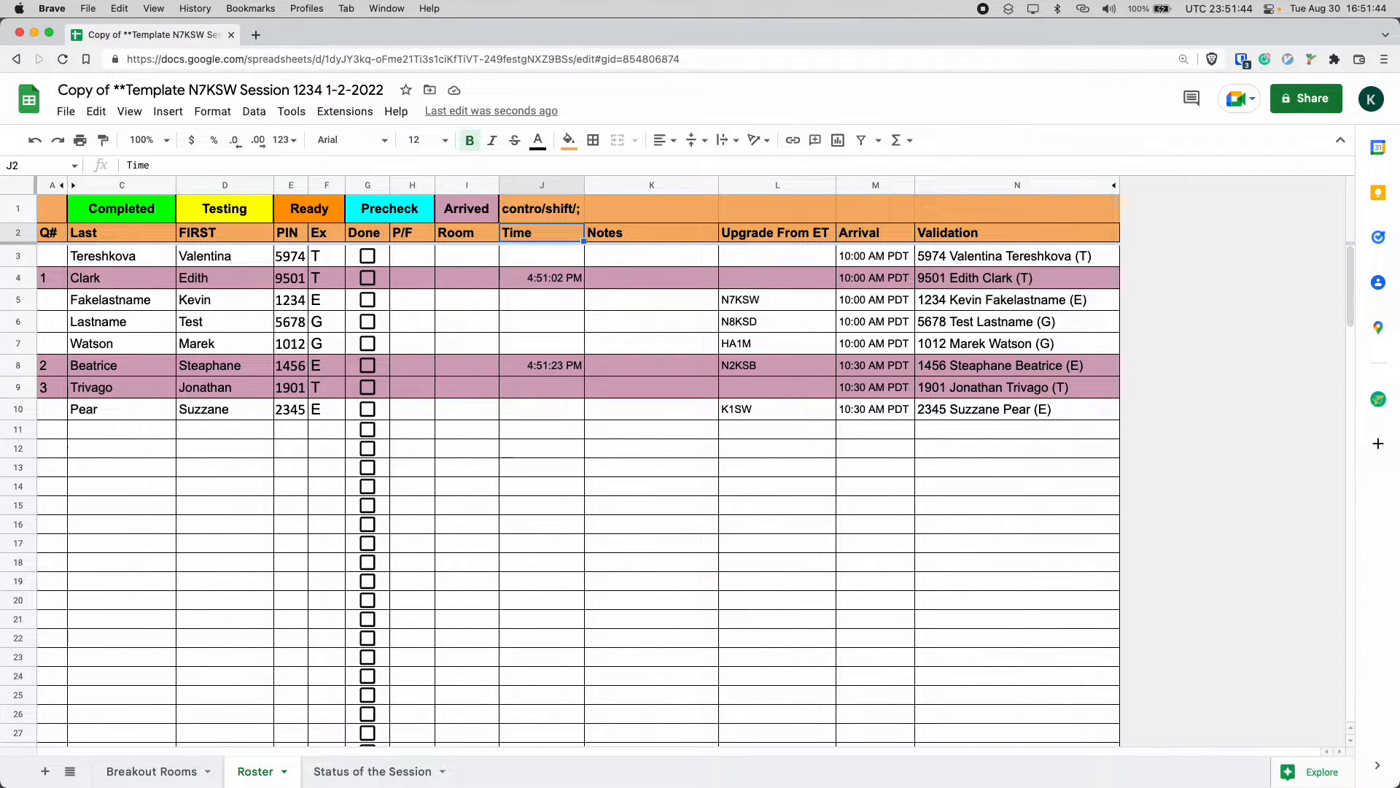
Add the note 'Testing on phone.' in the Notes cell of row 4.
key(Right)
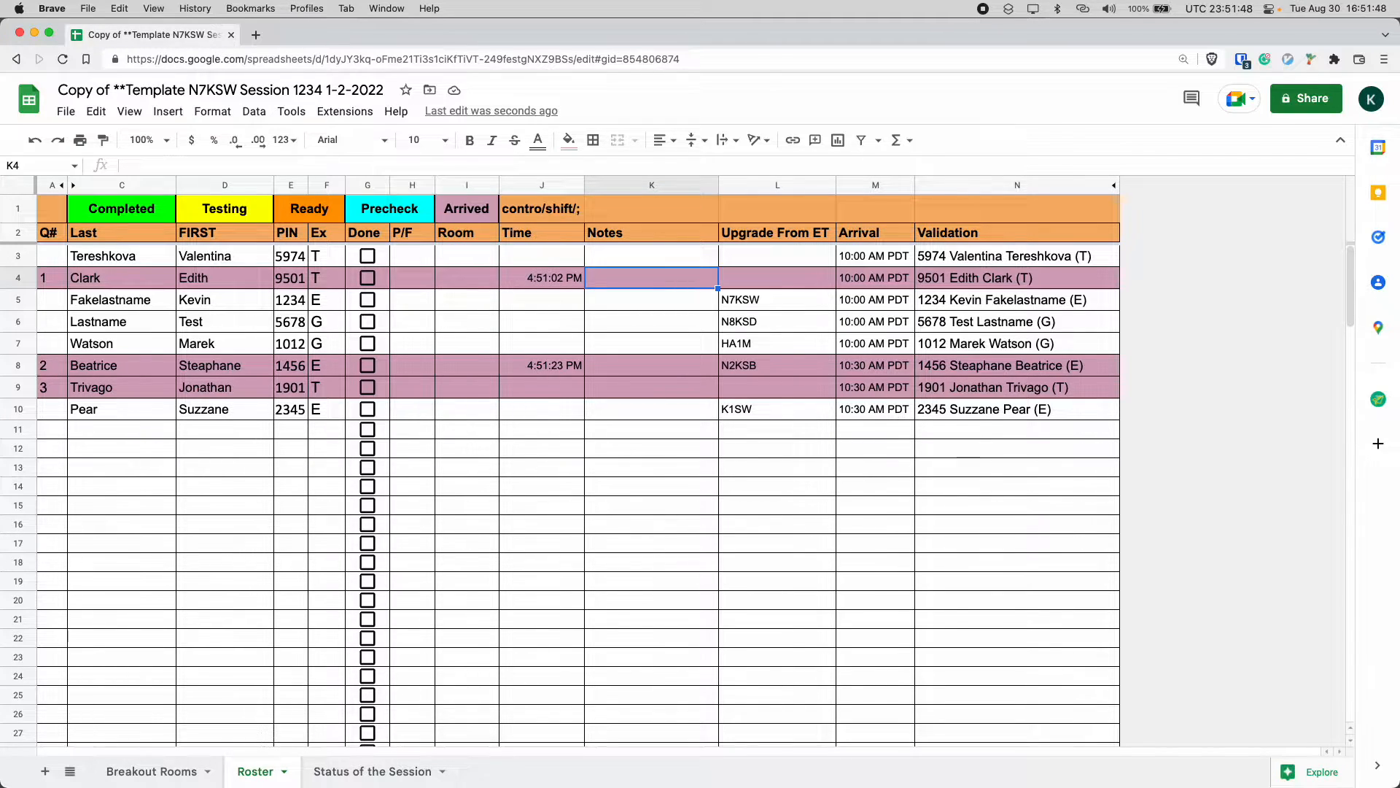
key(Return)
text(Testni)
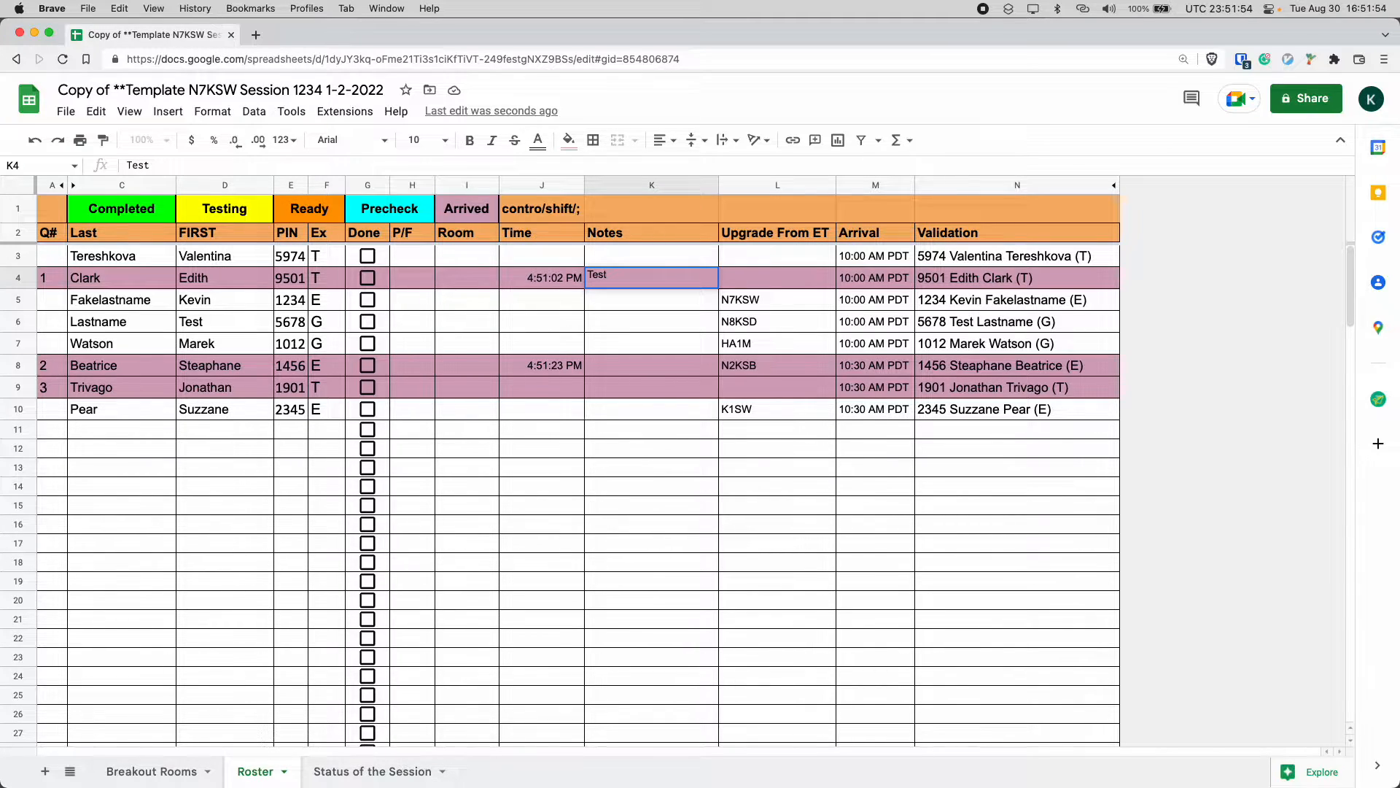
key(BackSpace)
key(BackSpace)
text(ing on phone)
key(Left)
key(Left)
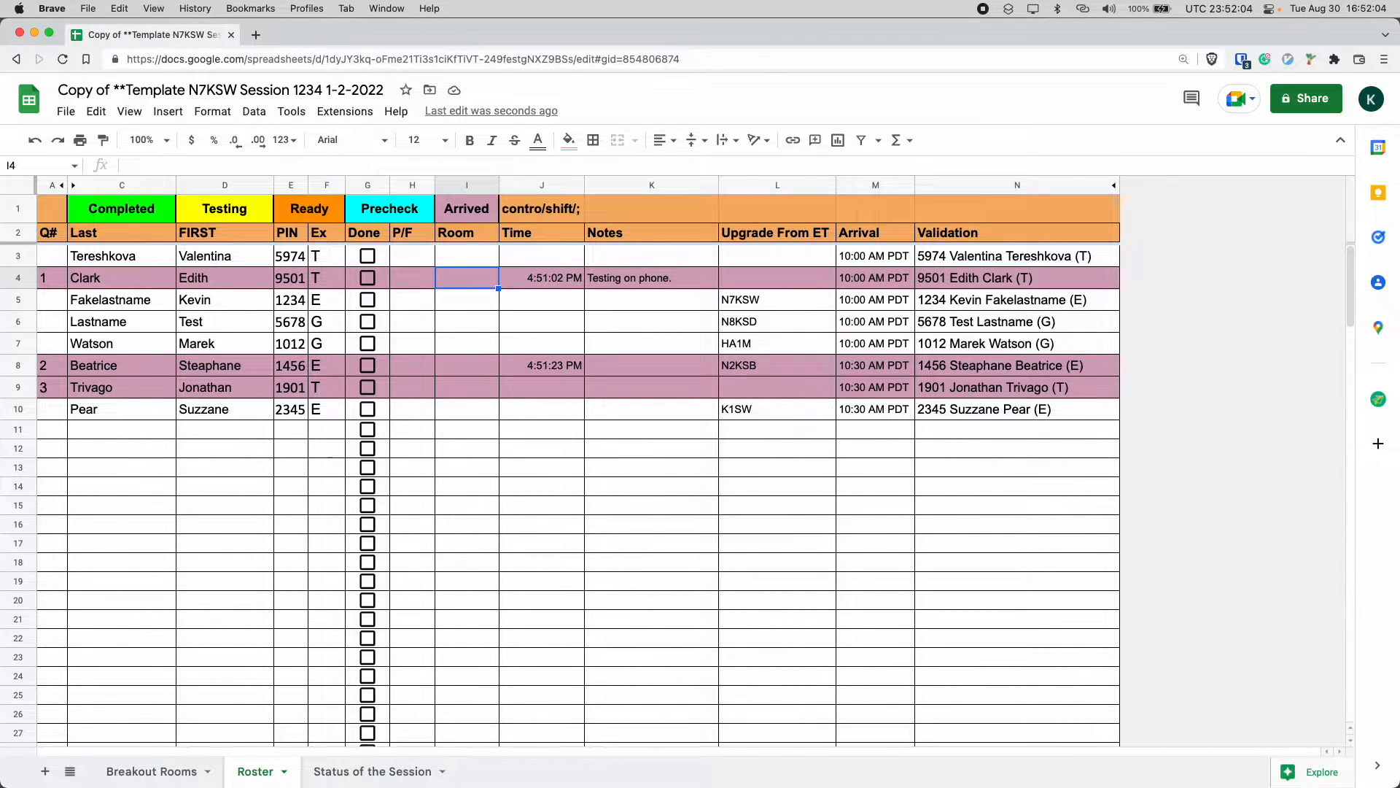
Add the note 'Room 3 only.' in the Notes cell of row 8.
key(Right)
key(Right)
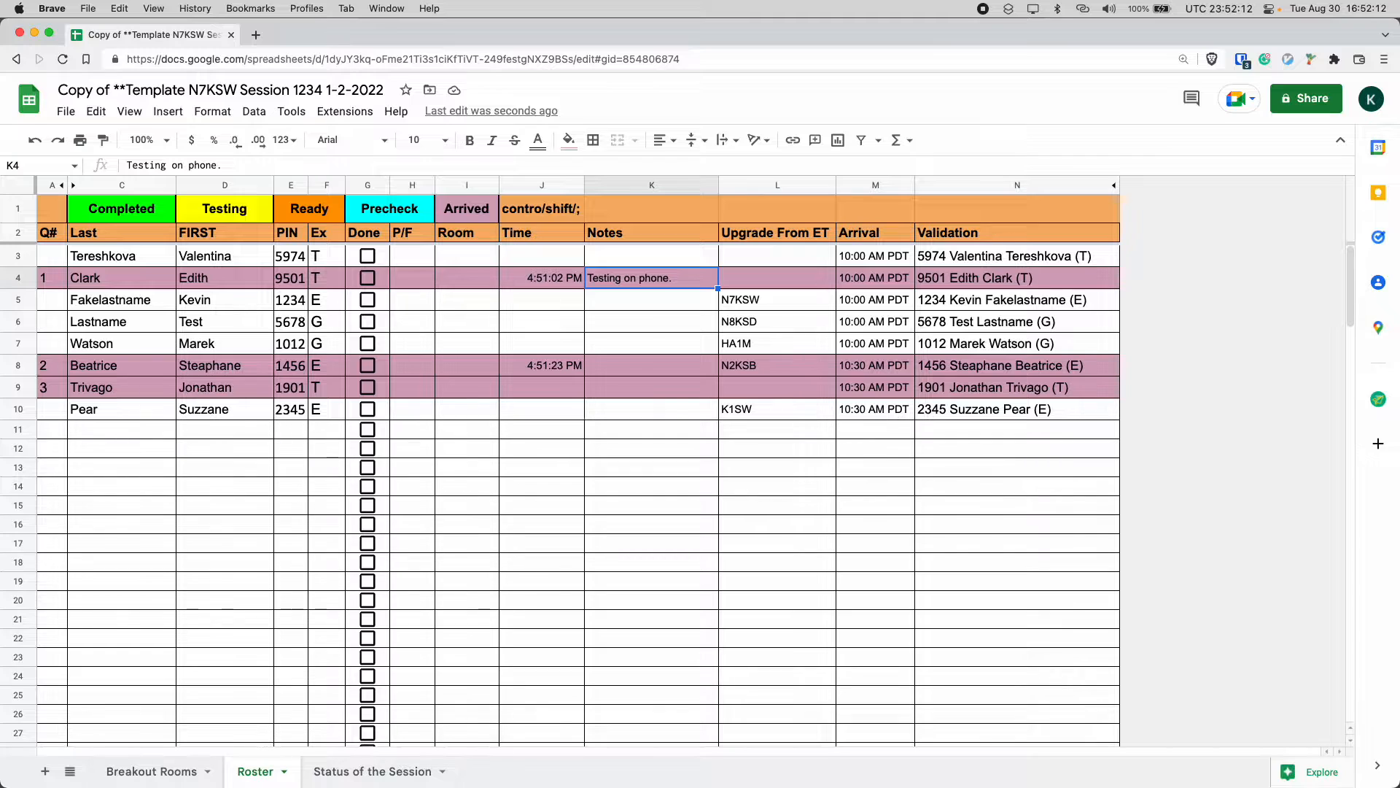
key(Down)
key(Down)
key(Down)
key(Down)
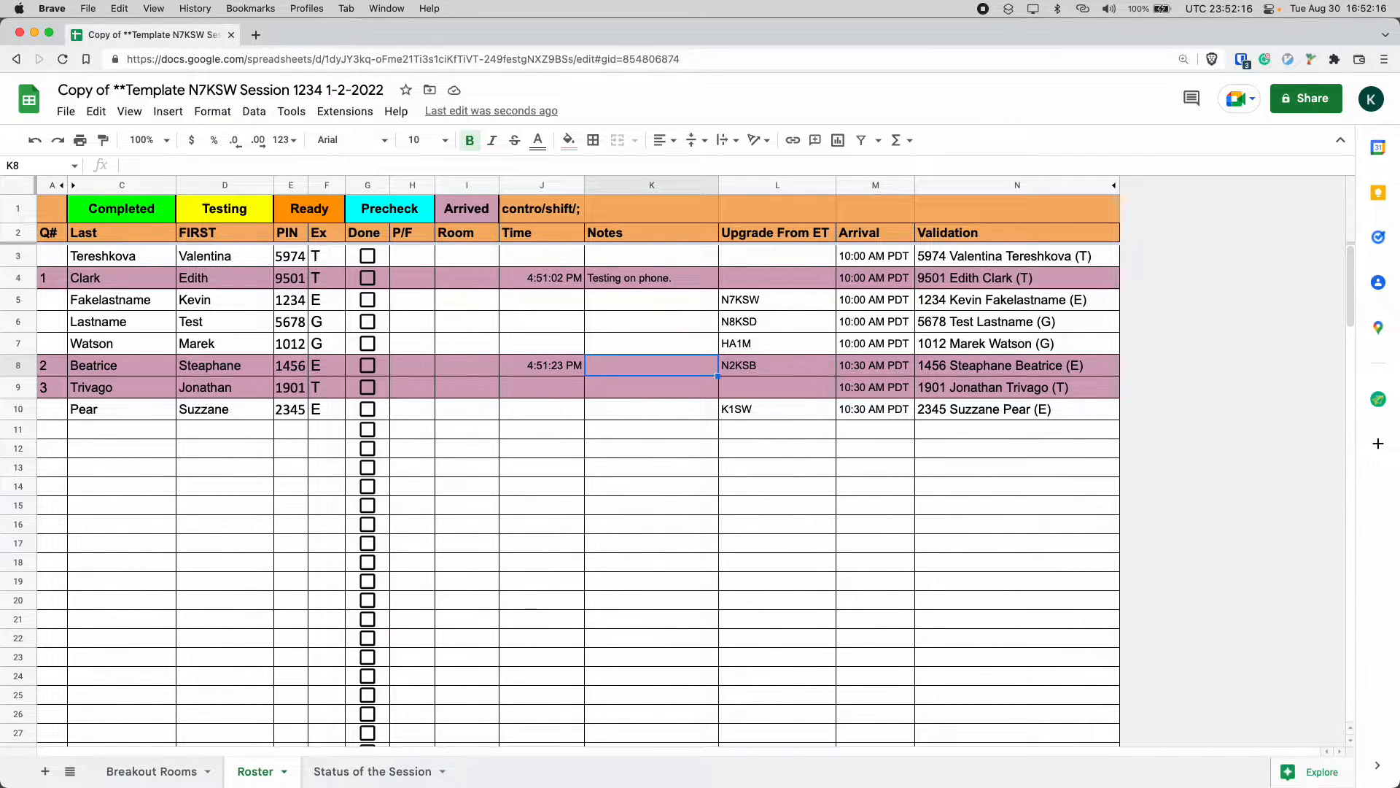
text(ROom)
key(BackSpace)
key(BackSpace)
key(BackSpace)
key(BackSpace)
key(ctrl+b)
text(Room 3 )
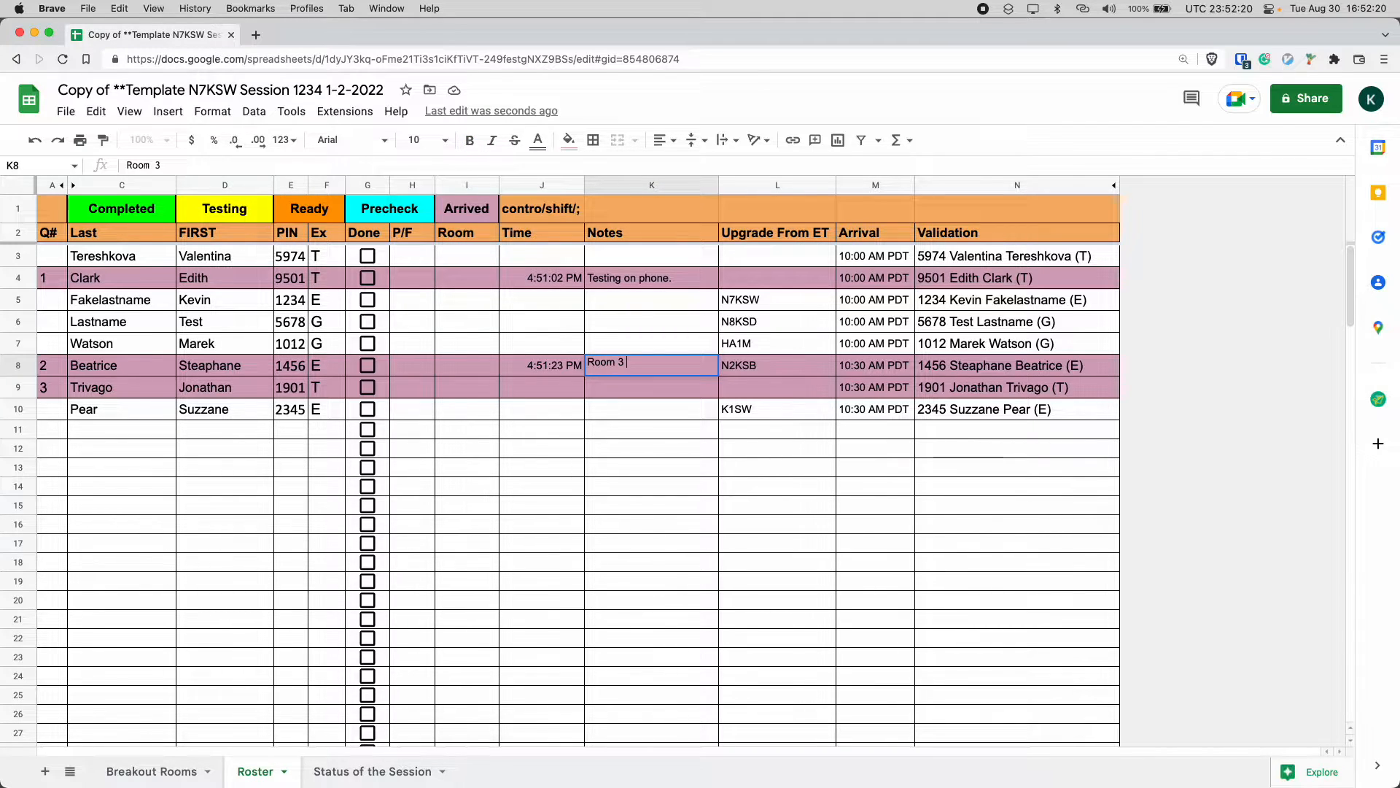
text(only.)
key(shift+Up)
key(shift+Down)
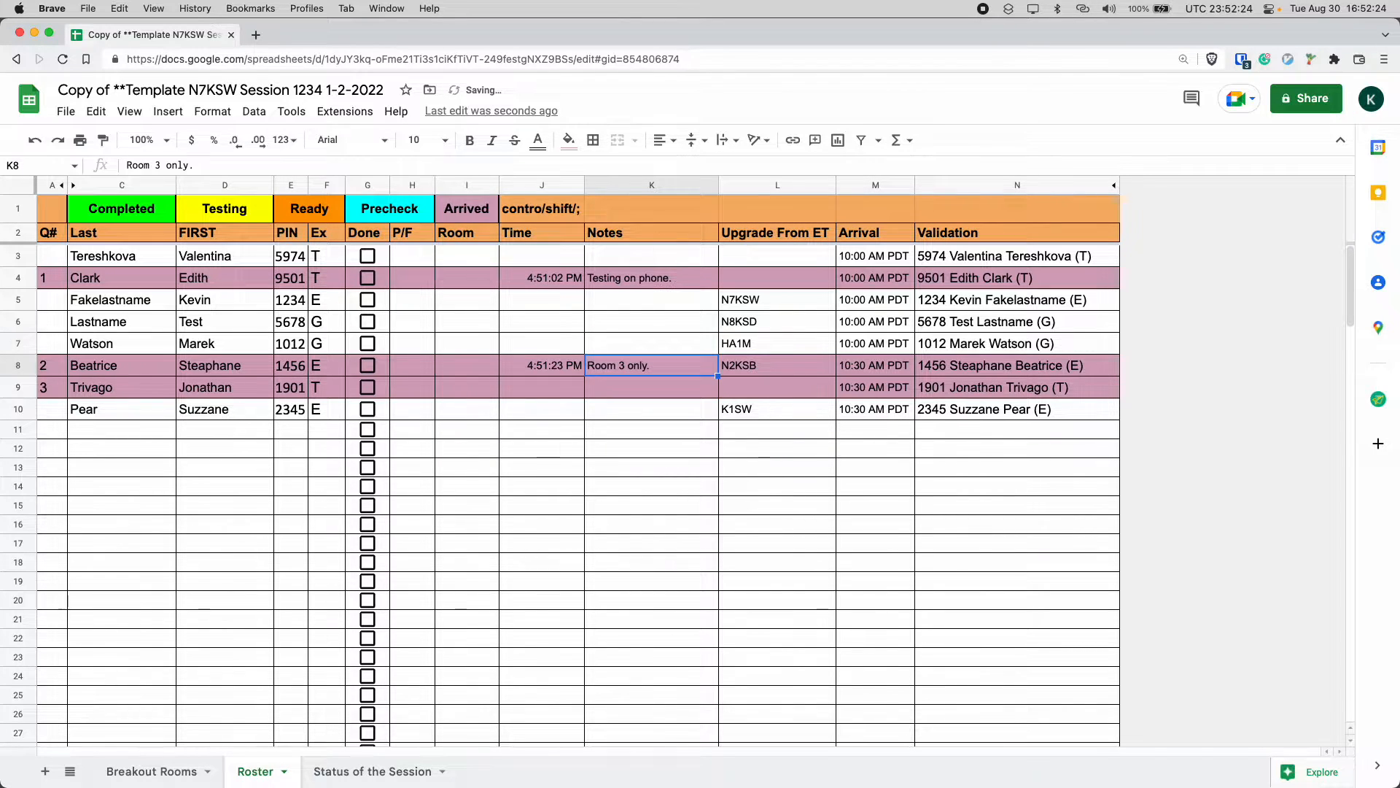
Make the 'Room 3 only.' note bold.
text(=ifna(VLOOKUP($E8,MailMergeArray,8,false),""))
key(ctrl+z)
key(ctrl+b)
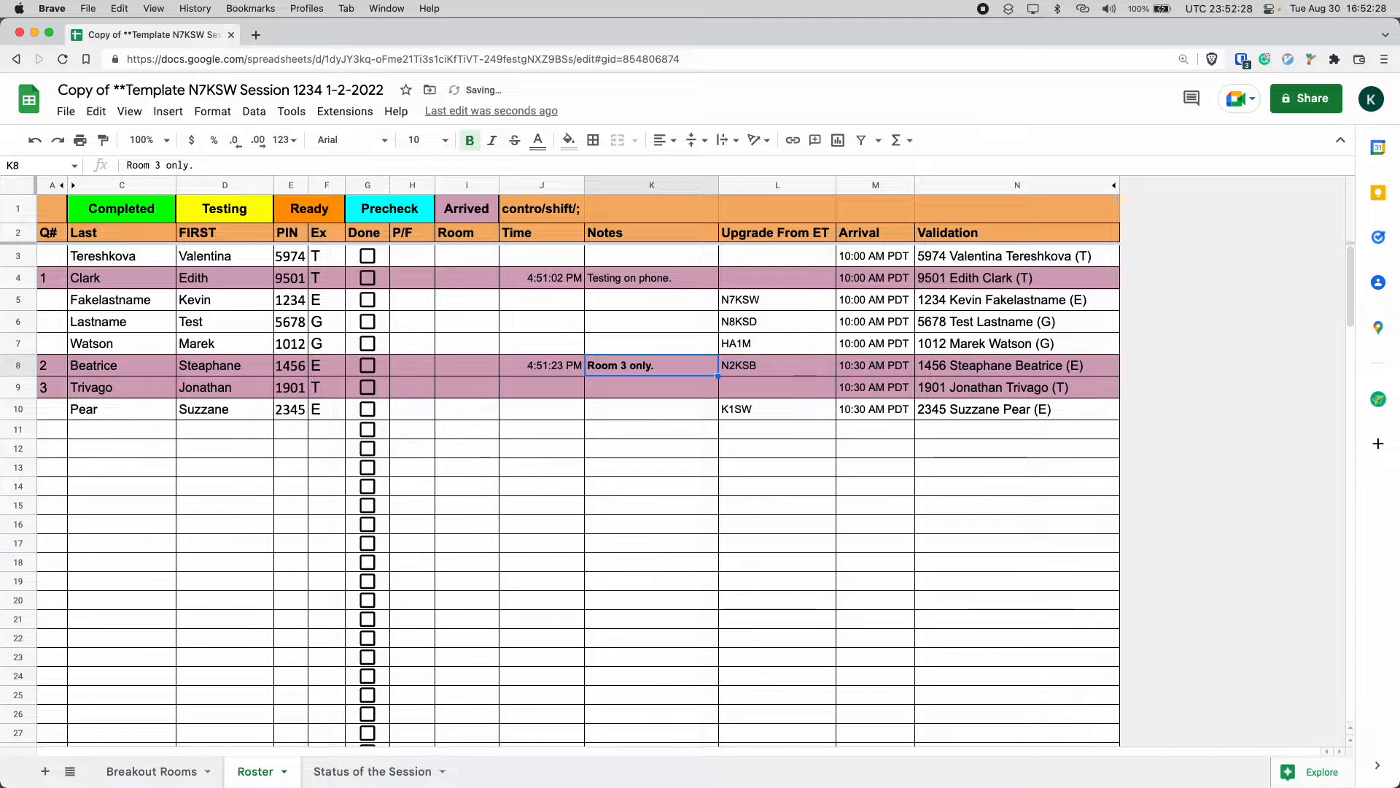
key(ctrl+b)
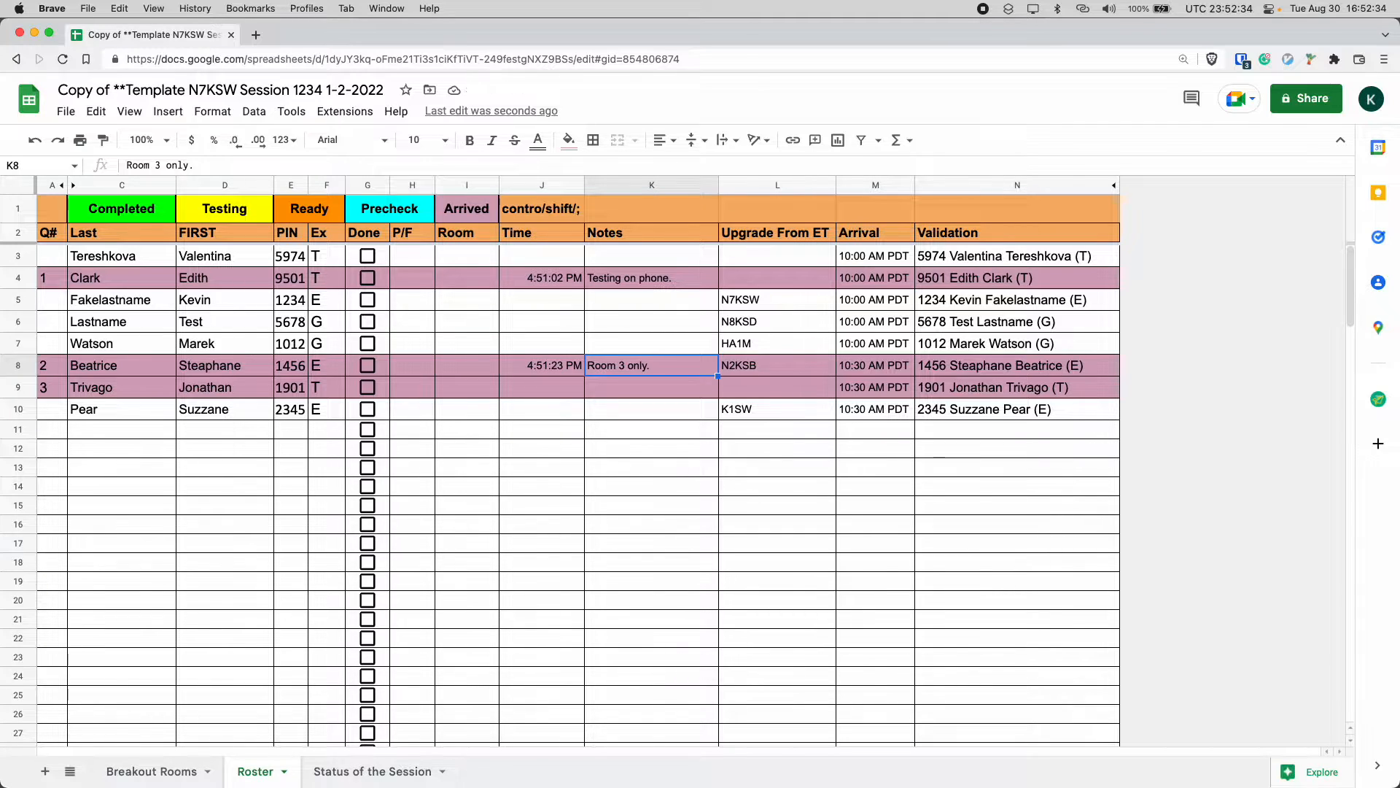
key(super+b)
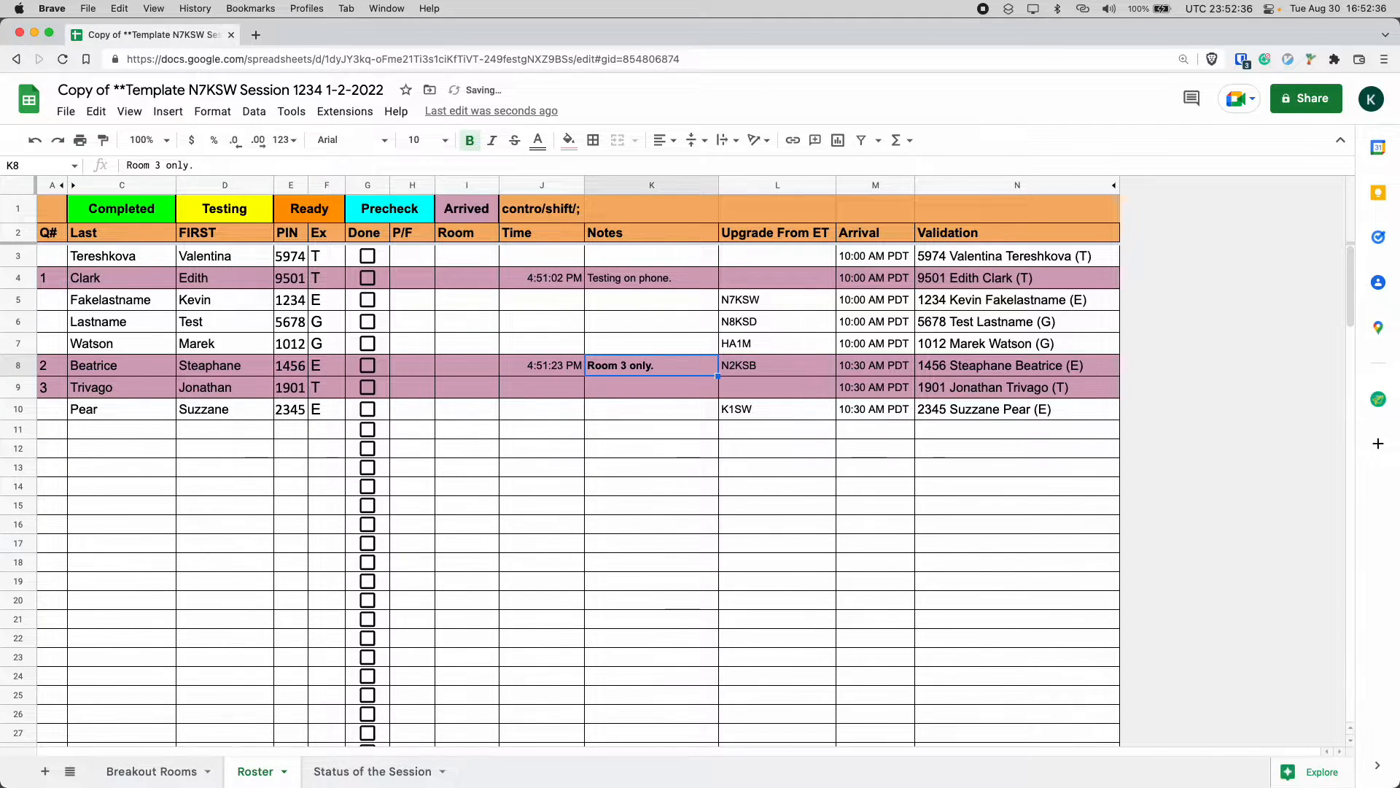
key(Left)
key(Left)
key(Up)
key(Up)
key(Up)
key(Up)
key(Up)
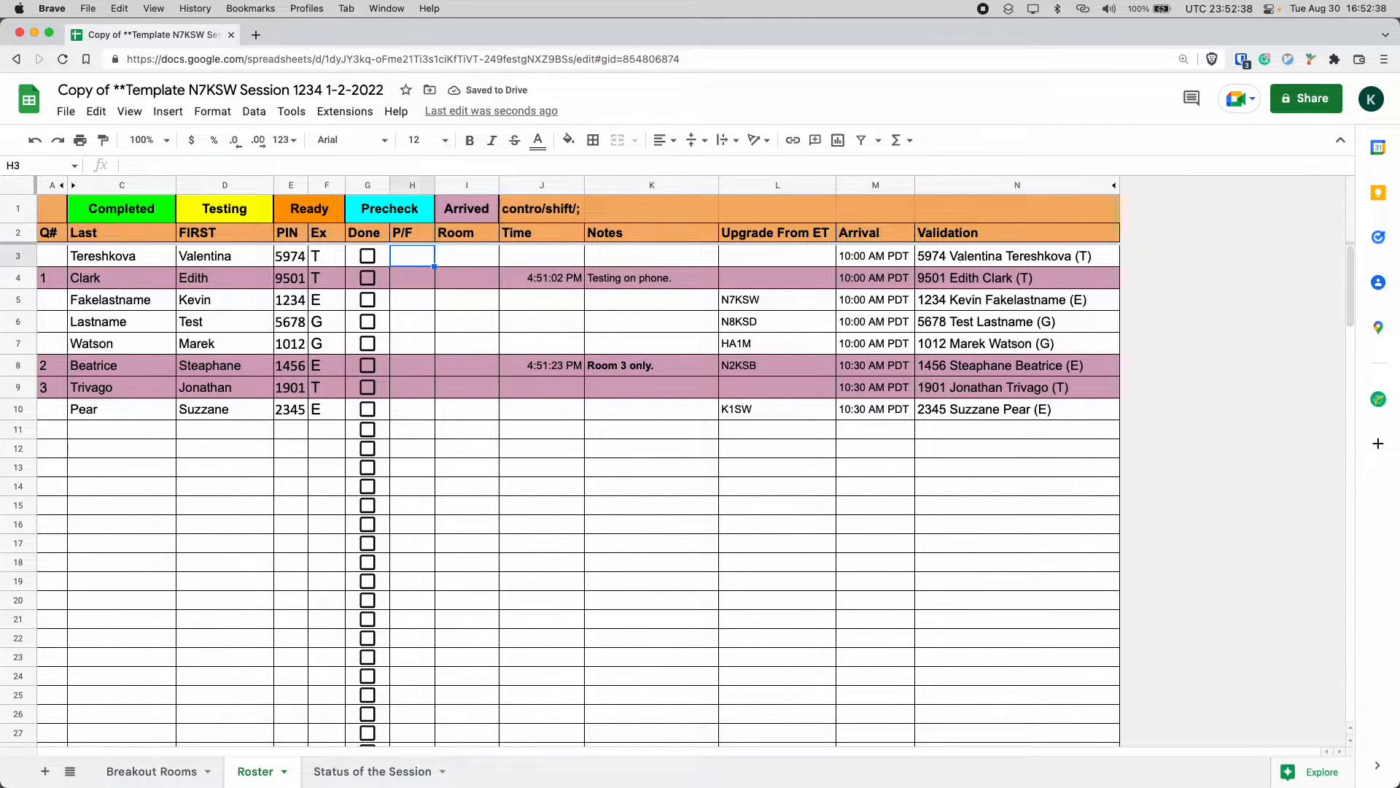
key(Down)
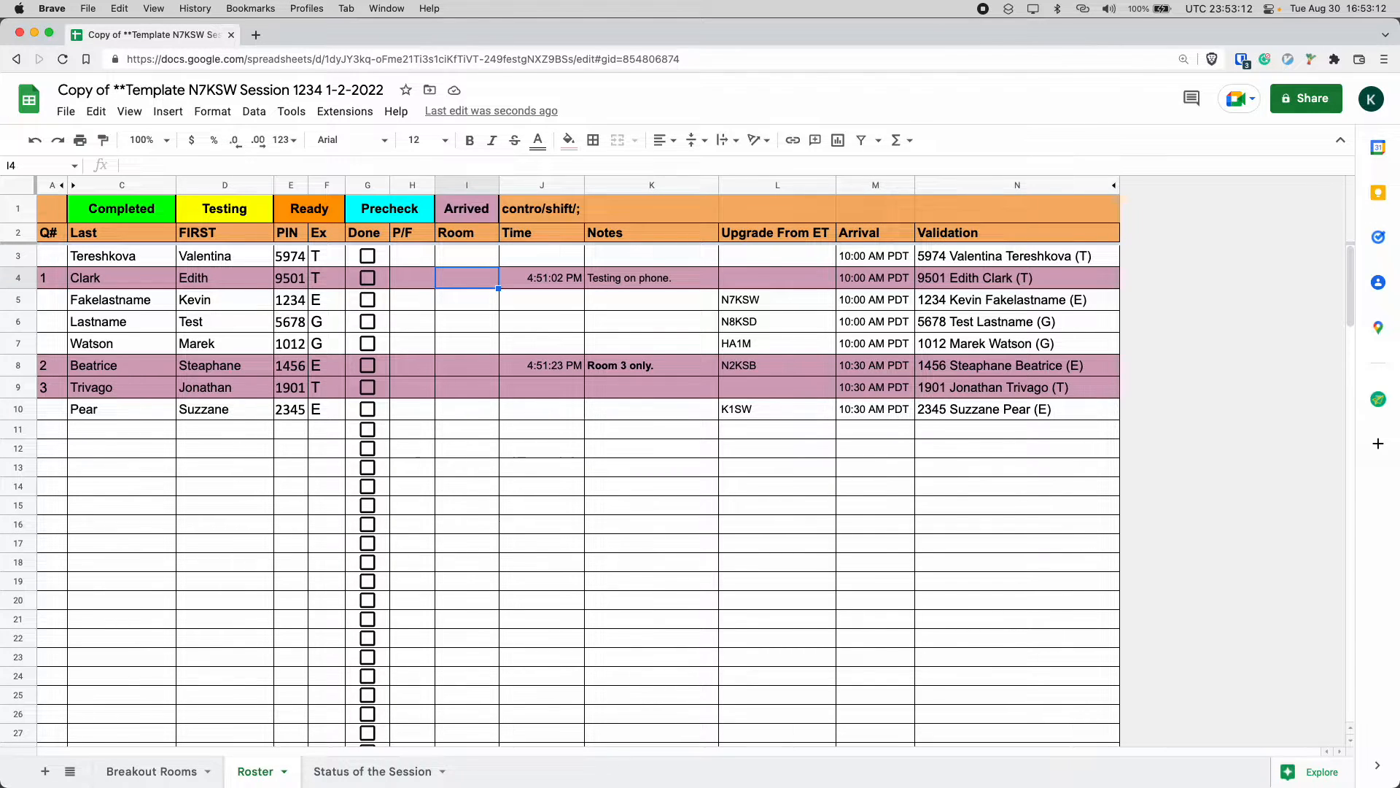
Enter room 1 in the Room cell of row 4.
text(1)
key(Return)
key(Up)
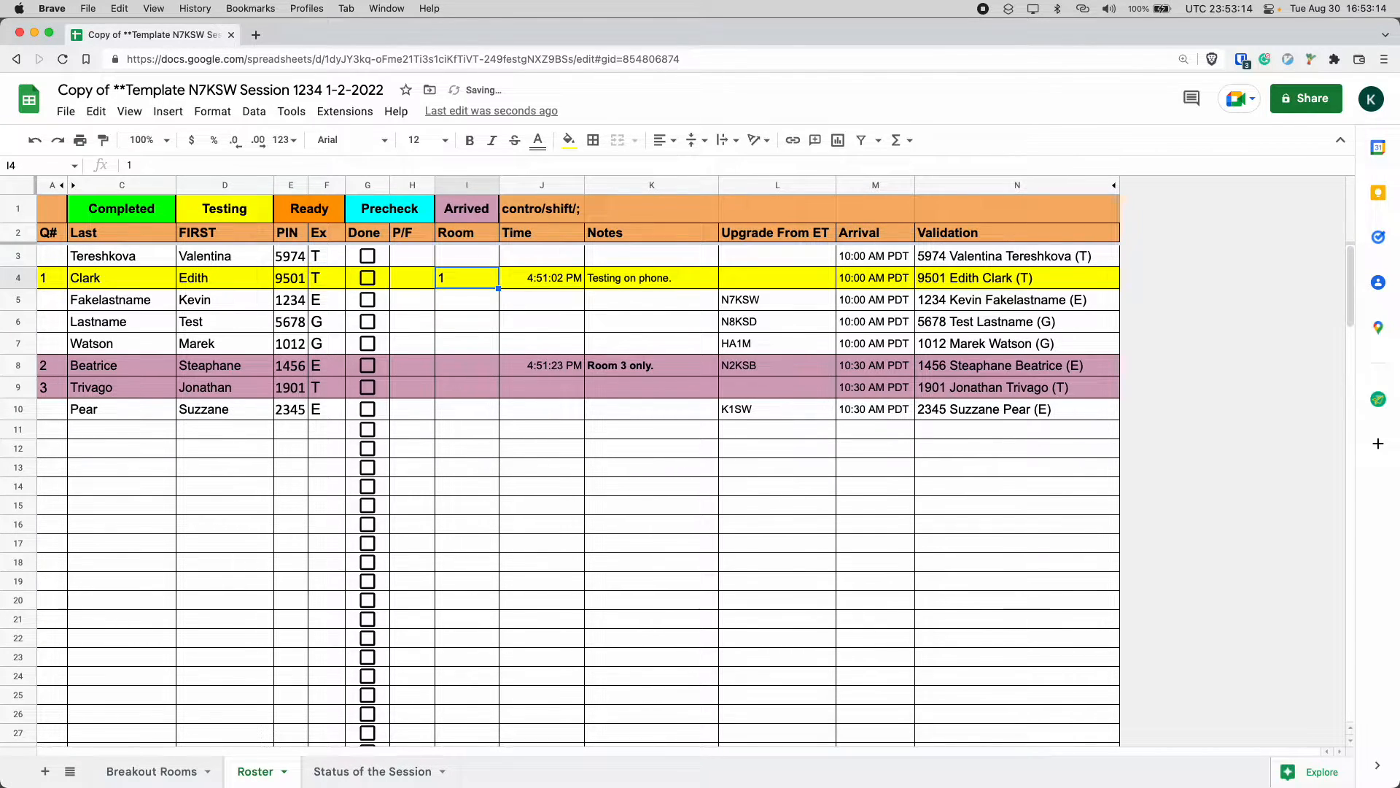
Check the Room 1 assignment on the Breakout Rooms sheet, then return to the Roster sheet.
click(167, 770)
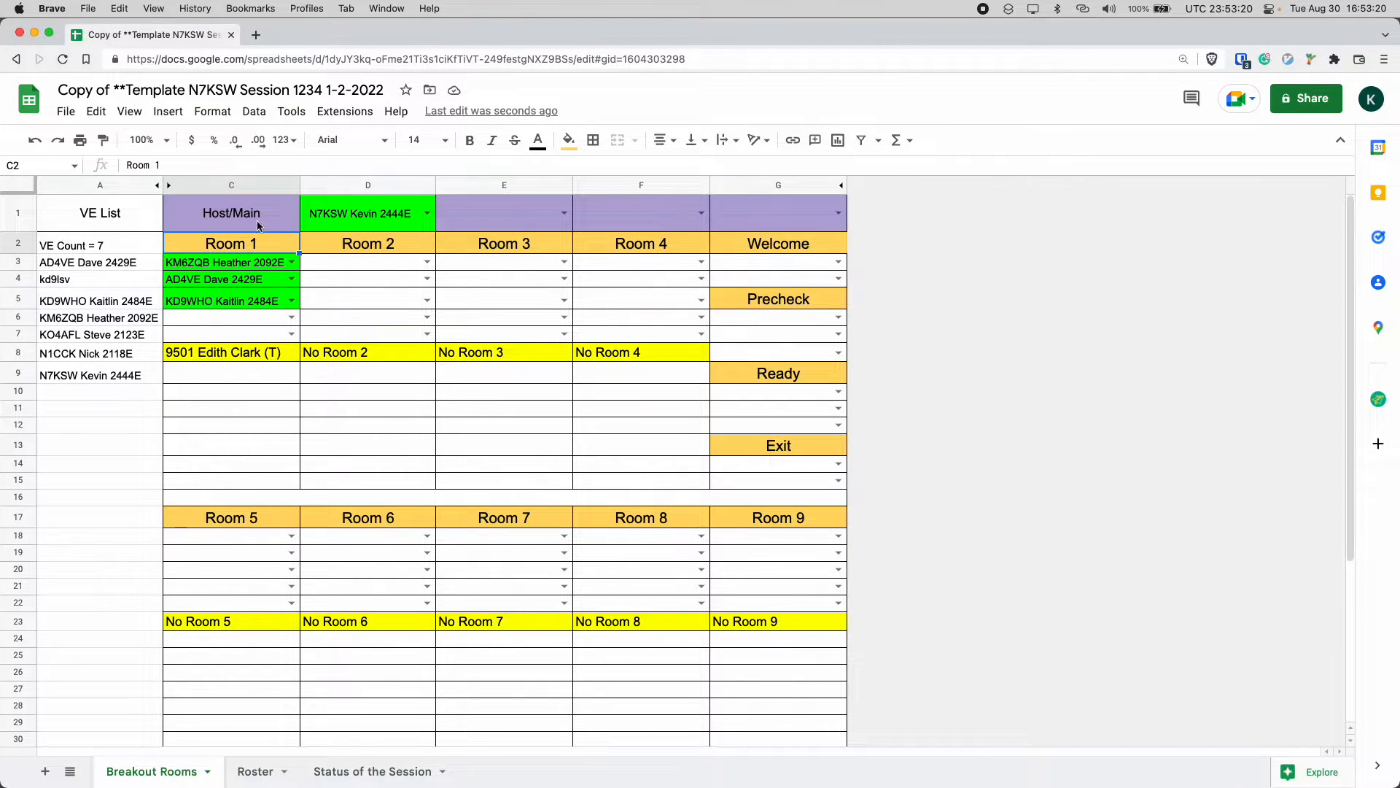
click(198, 301)
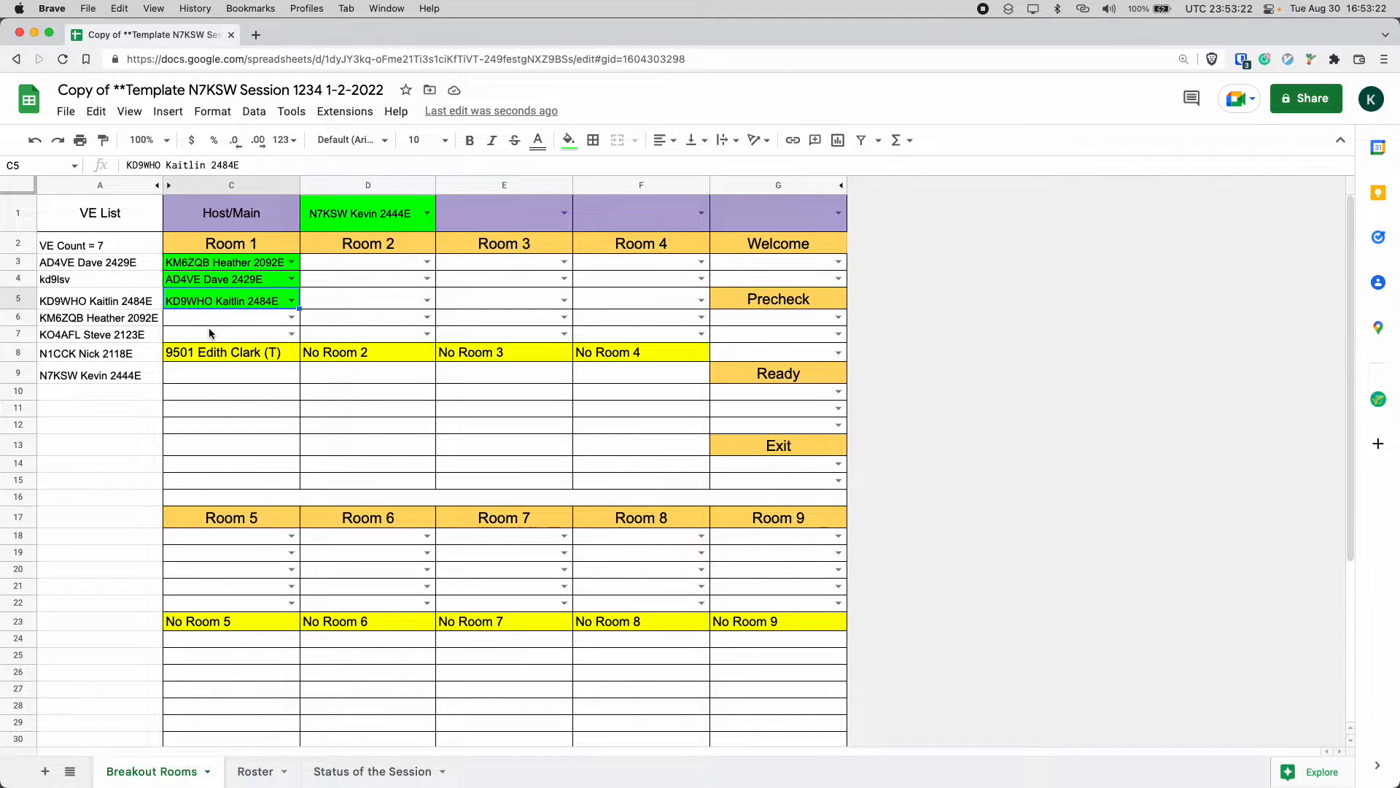
drag(212, 334, 222, 268)
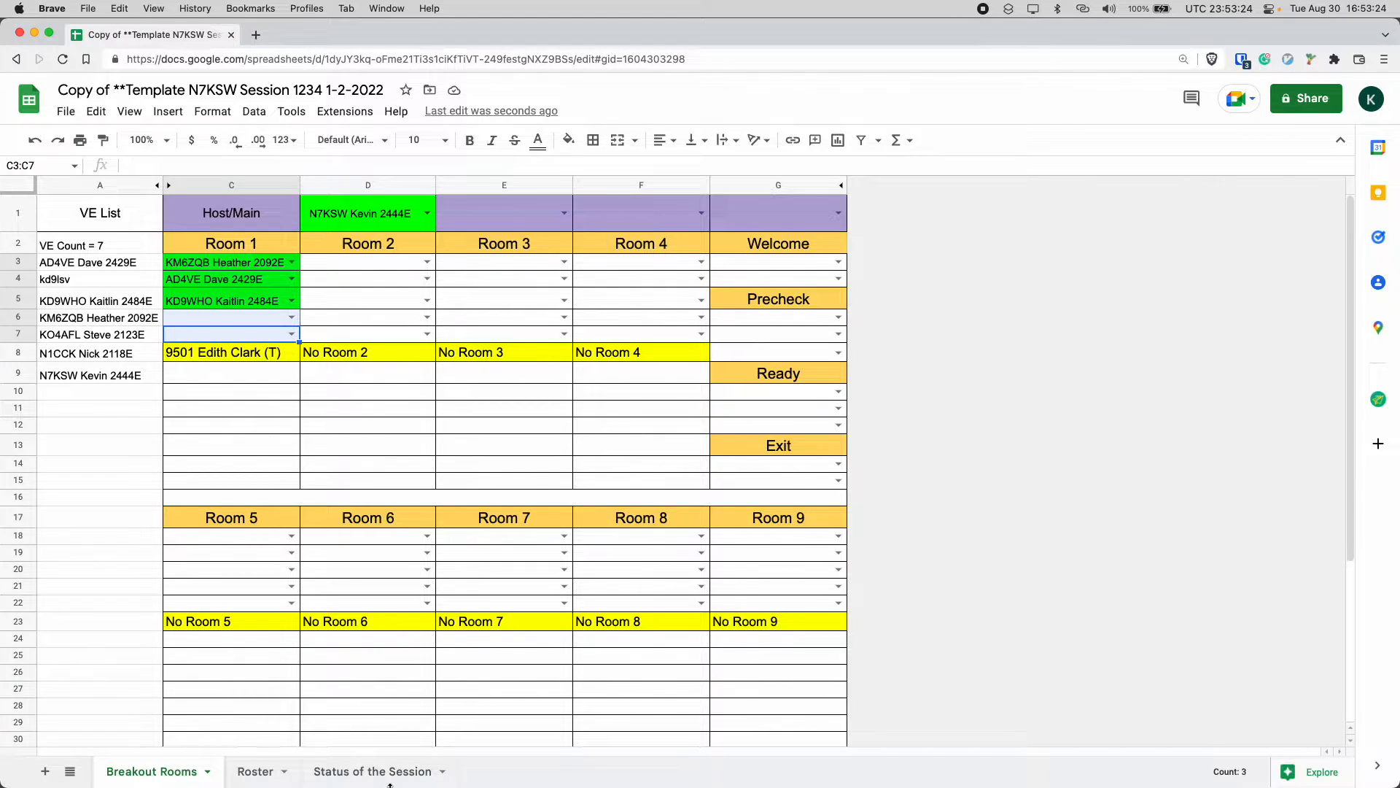
click(253, 771)
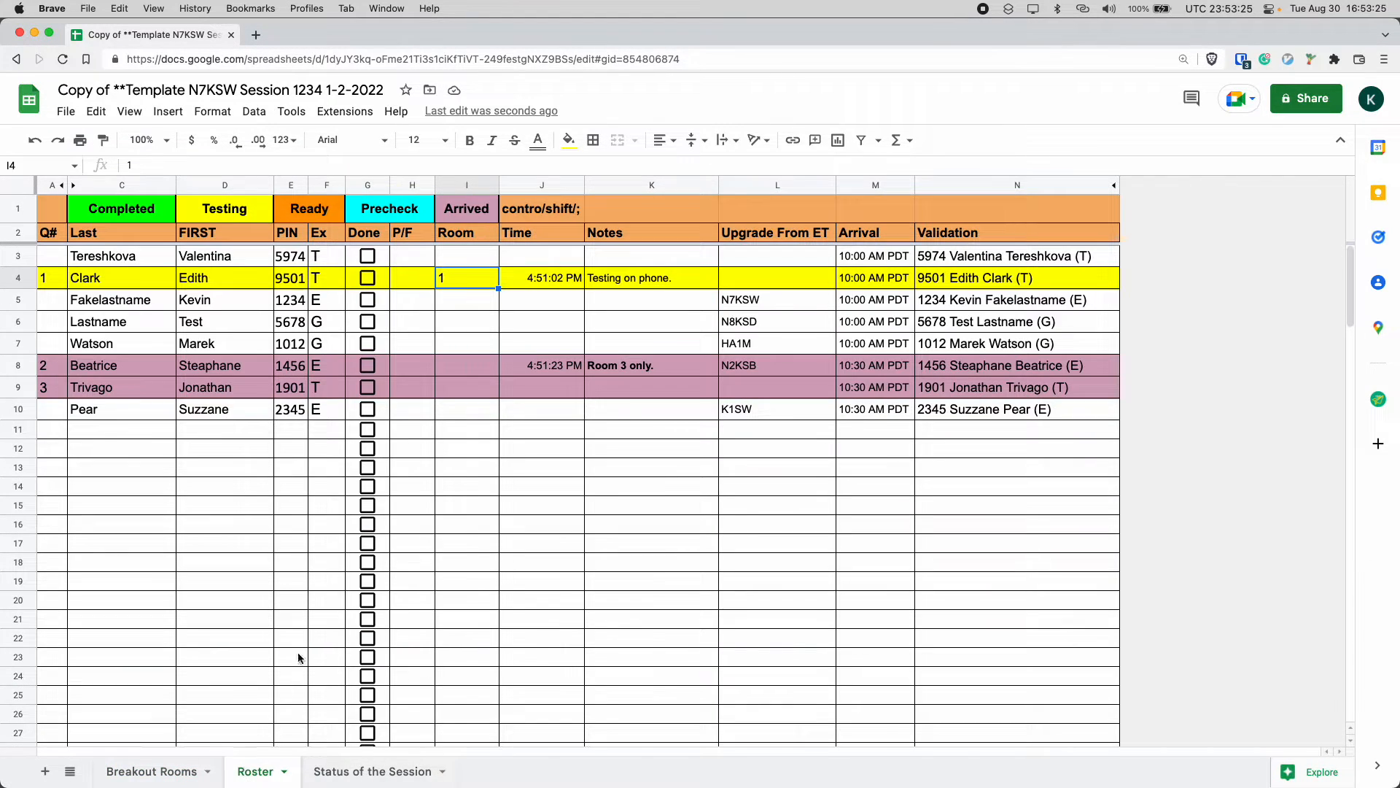
Clear the Room cell of row 4 and re-enter room 1.
double_click(469, 282)
click(425, 280)
click(466, 275)
key(BackSpace)
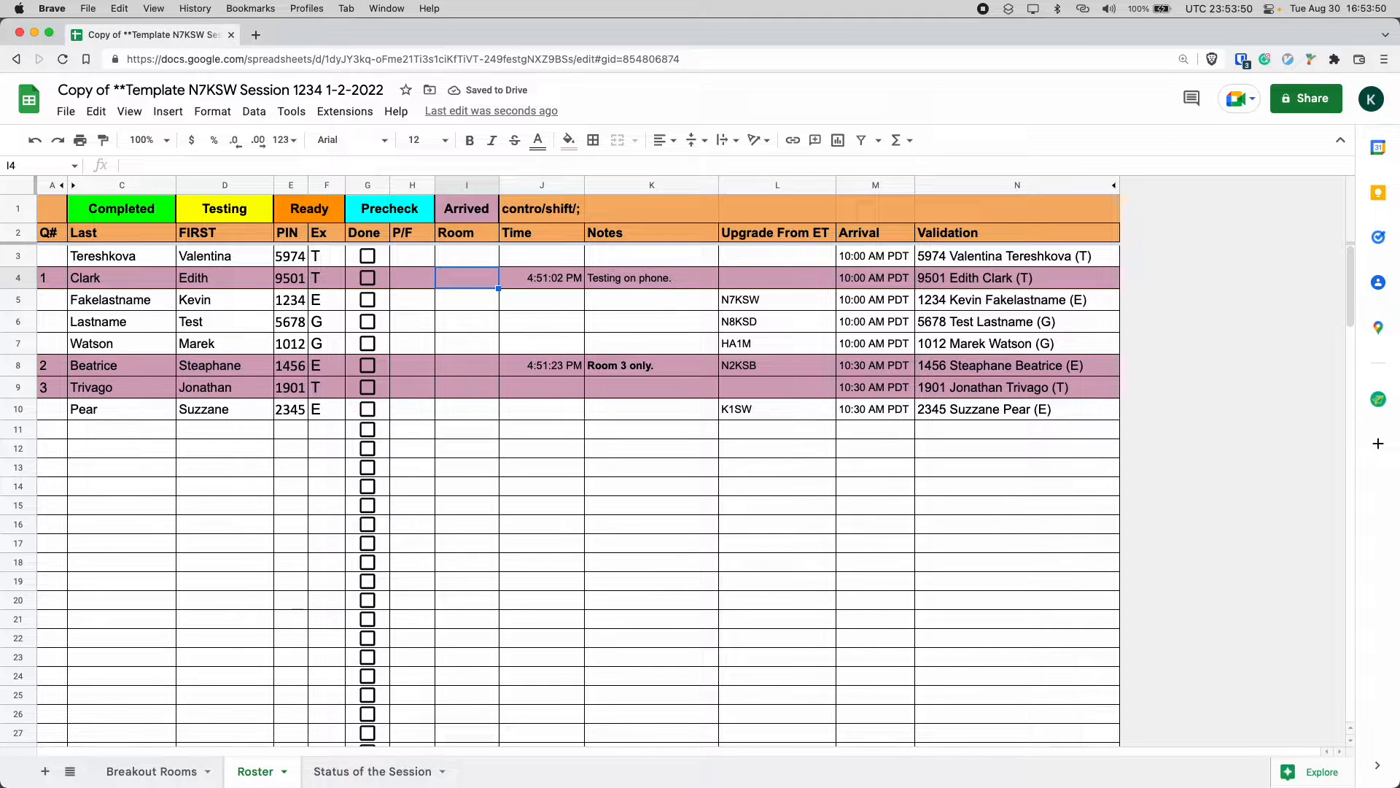
text(1)
key(Left)
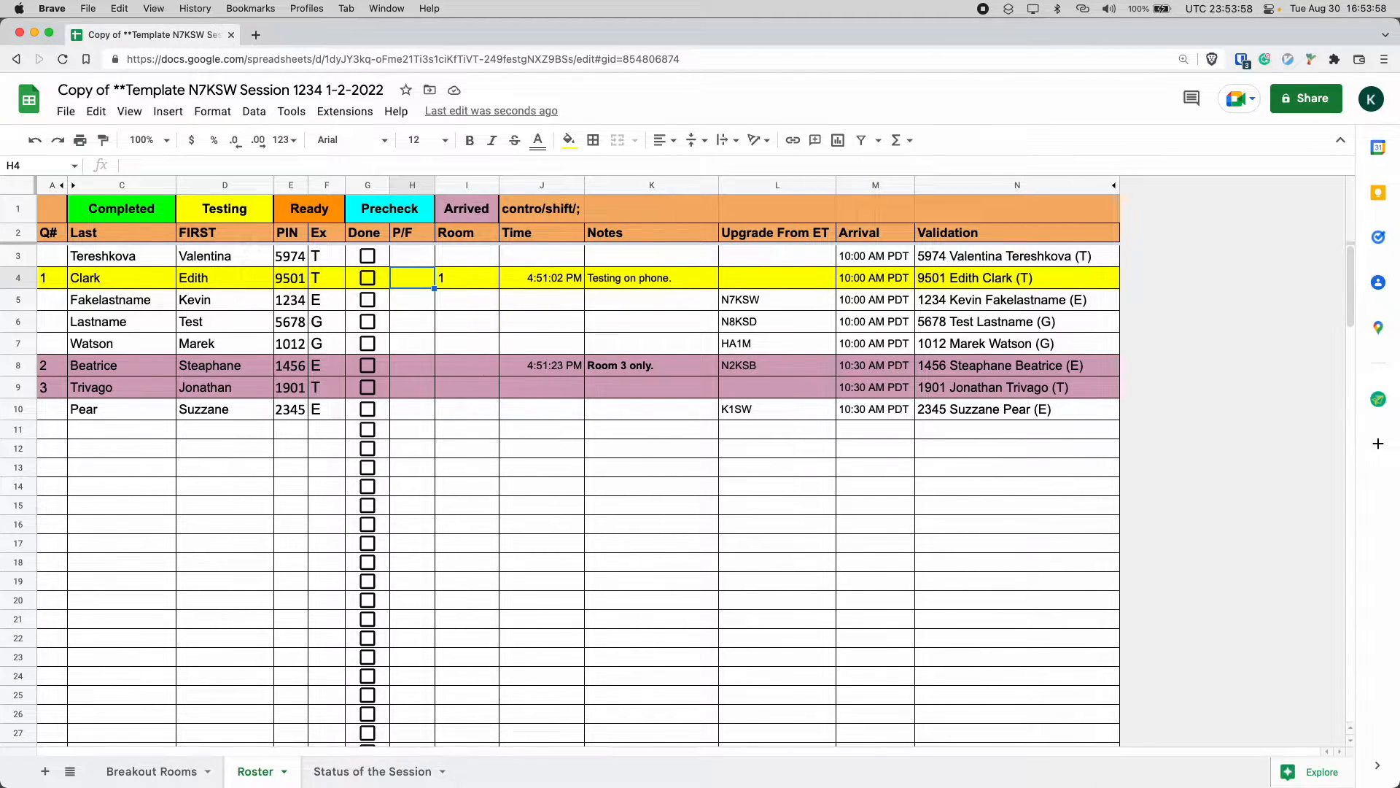
Inspect the formula in the Ex cell of row 4.
key(Right)
key(Right)
key(Right)
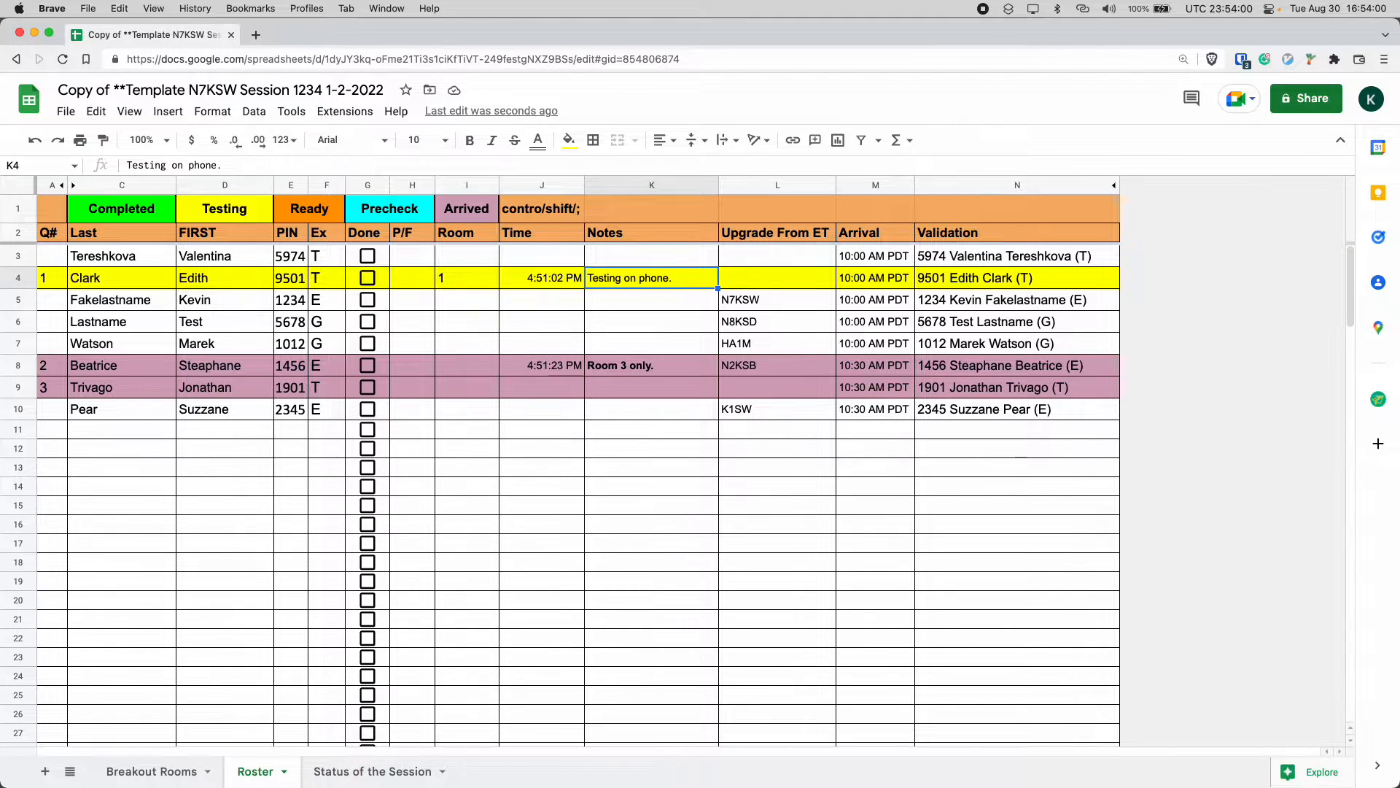
key(Left)
key(Left)
key(Left)
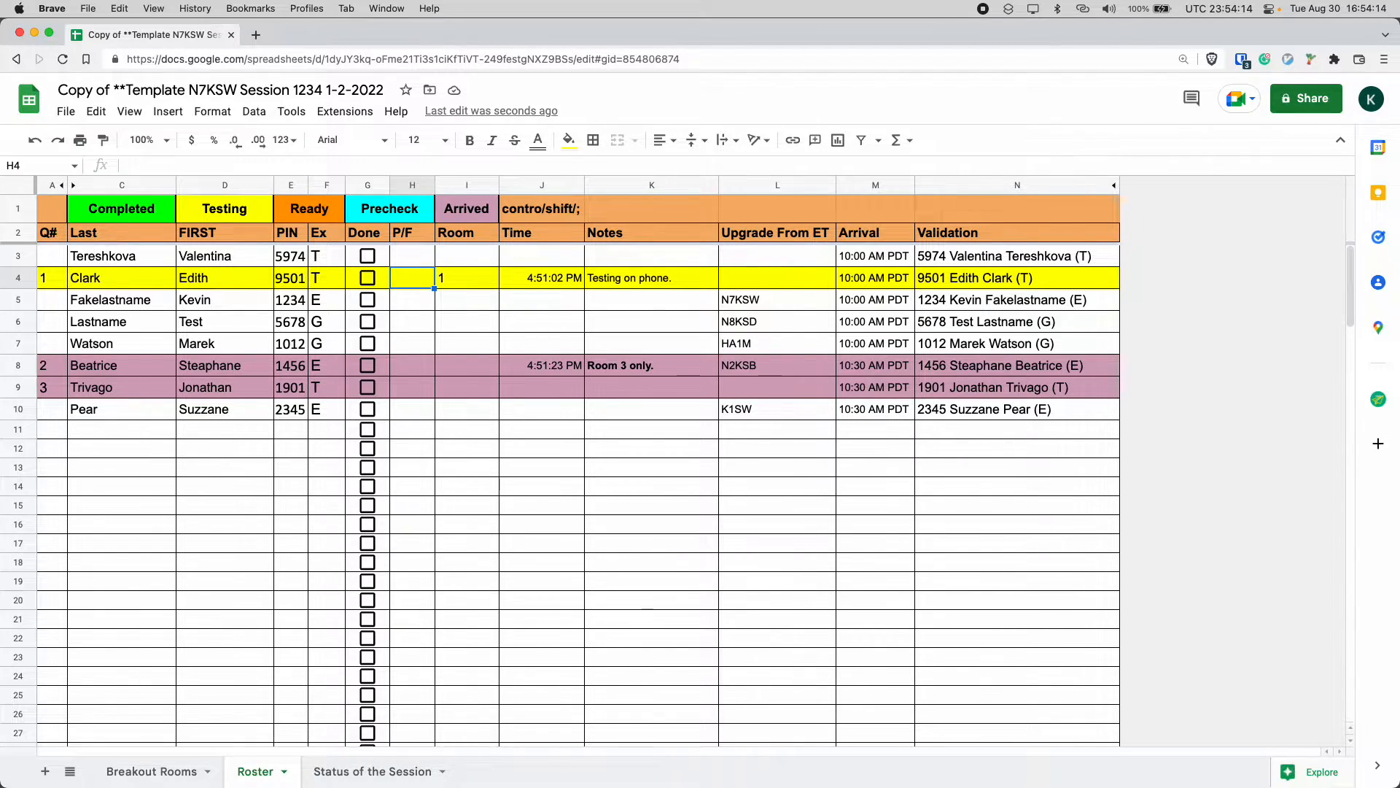
click(327, 277)
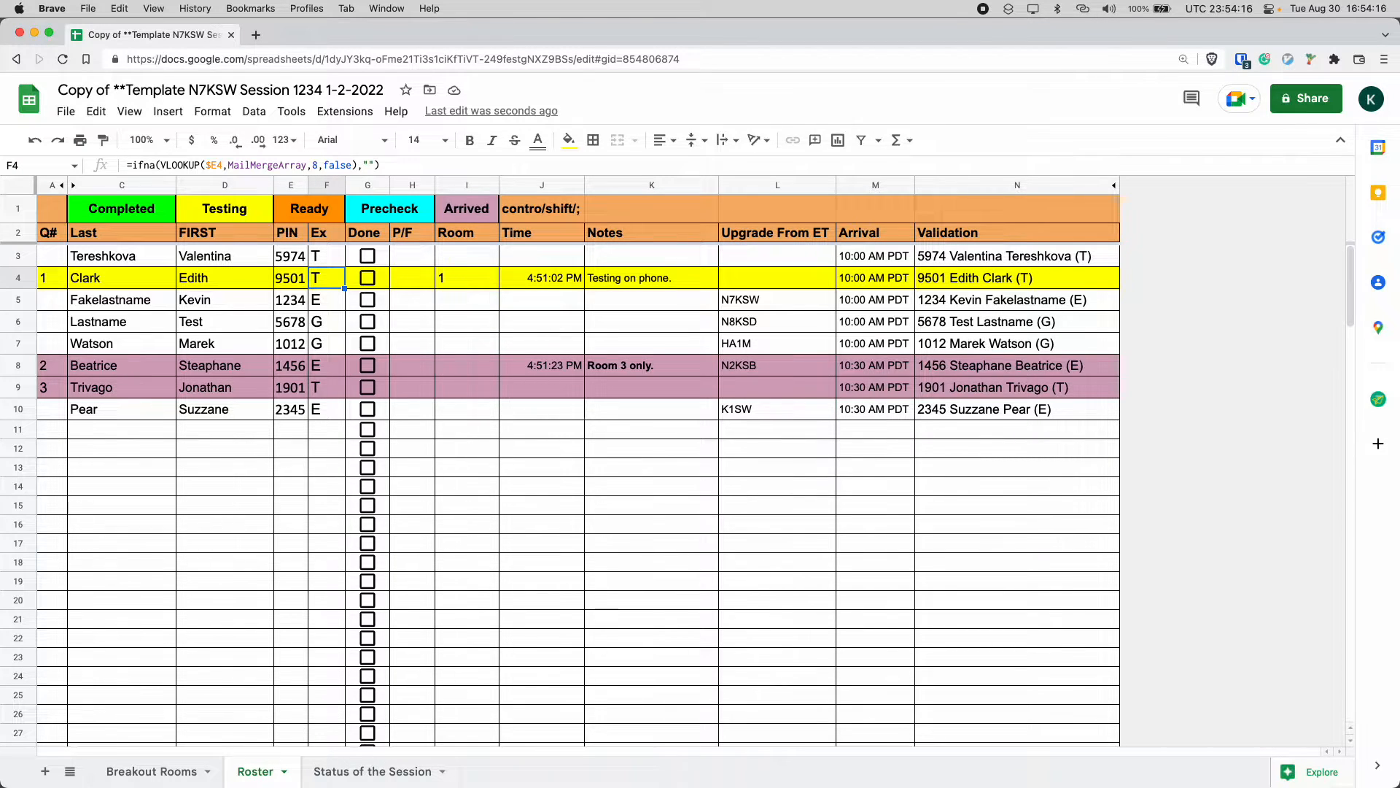
key(Right)
key(Right)
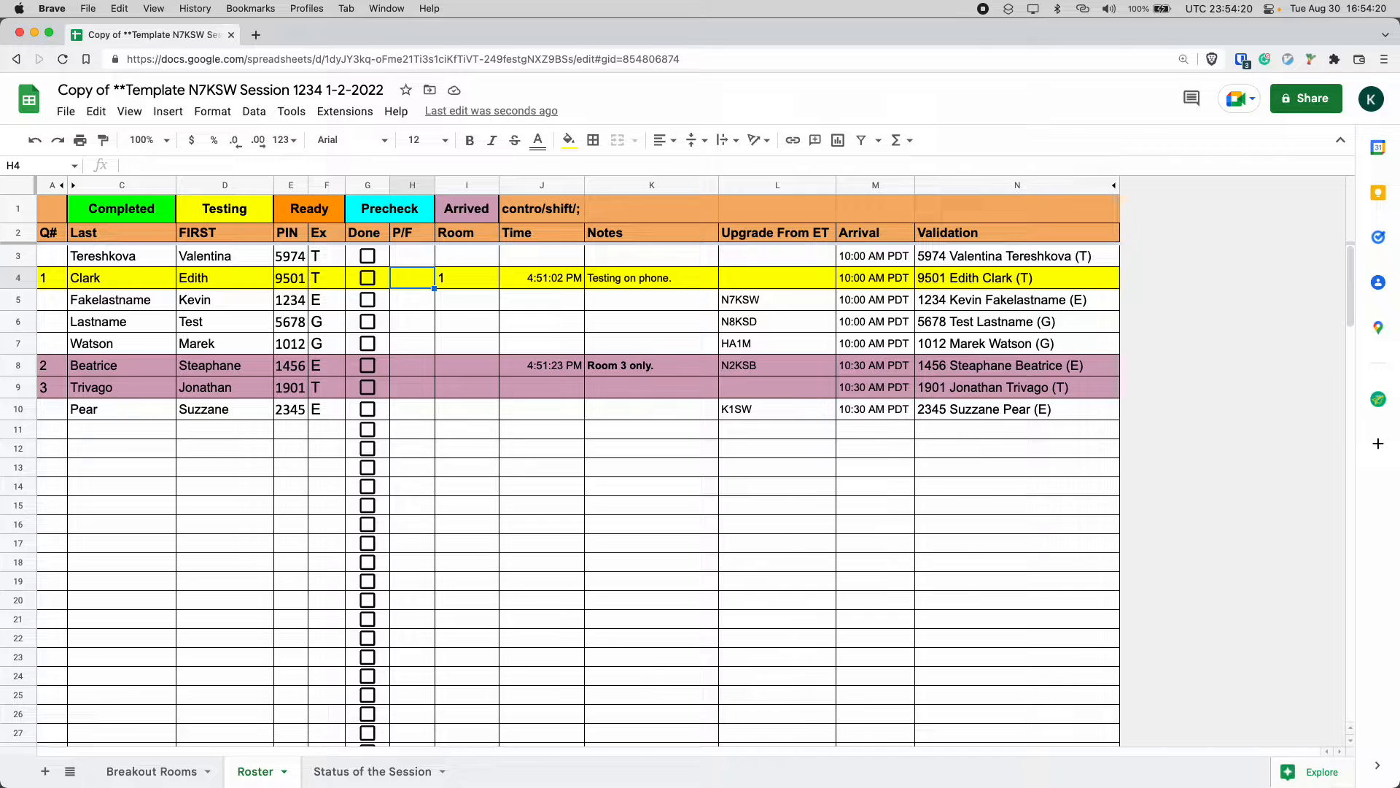
Enter PT in the P/F cell of row 4, dismissing the Smart Fill suggestion.
text(PT)
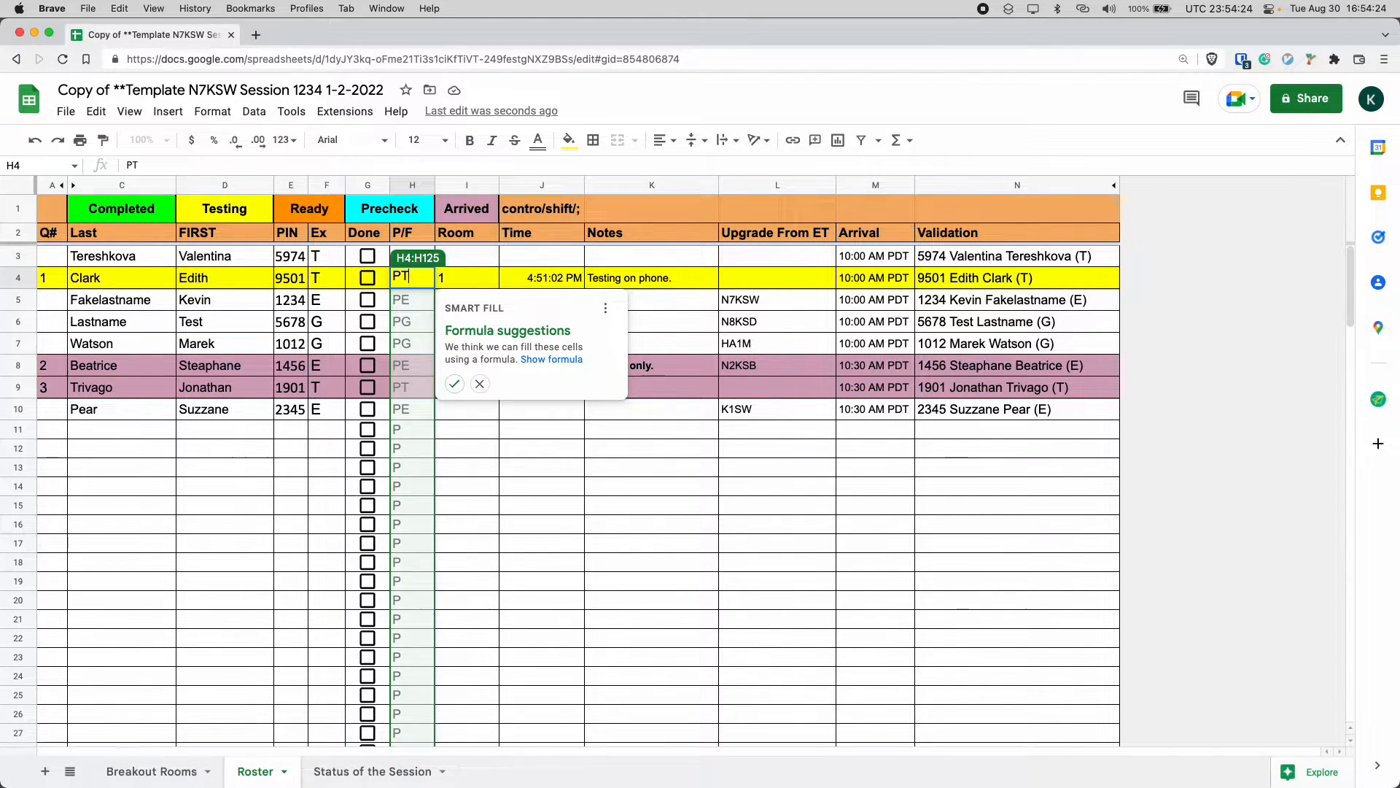
key(Return)
key(Up)
key(Return)
click(480, 384)
key(BackSpace)
key(BackSpace)
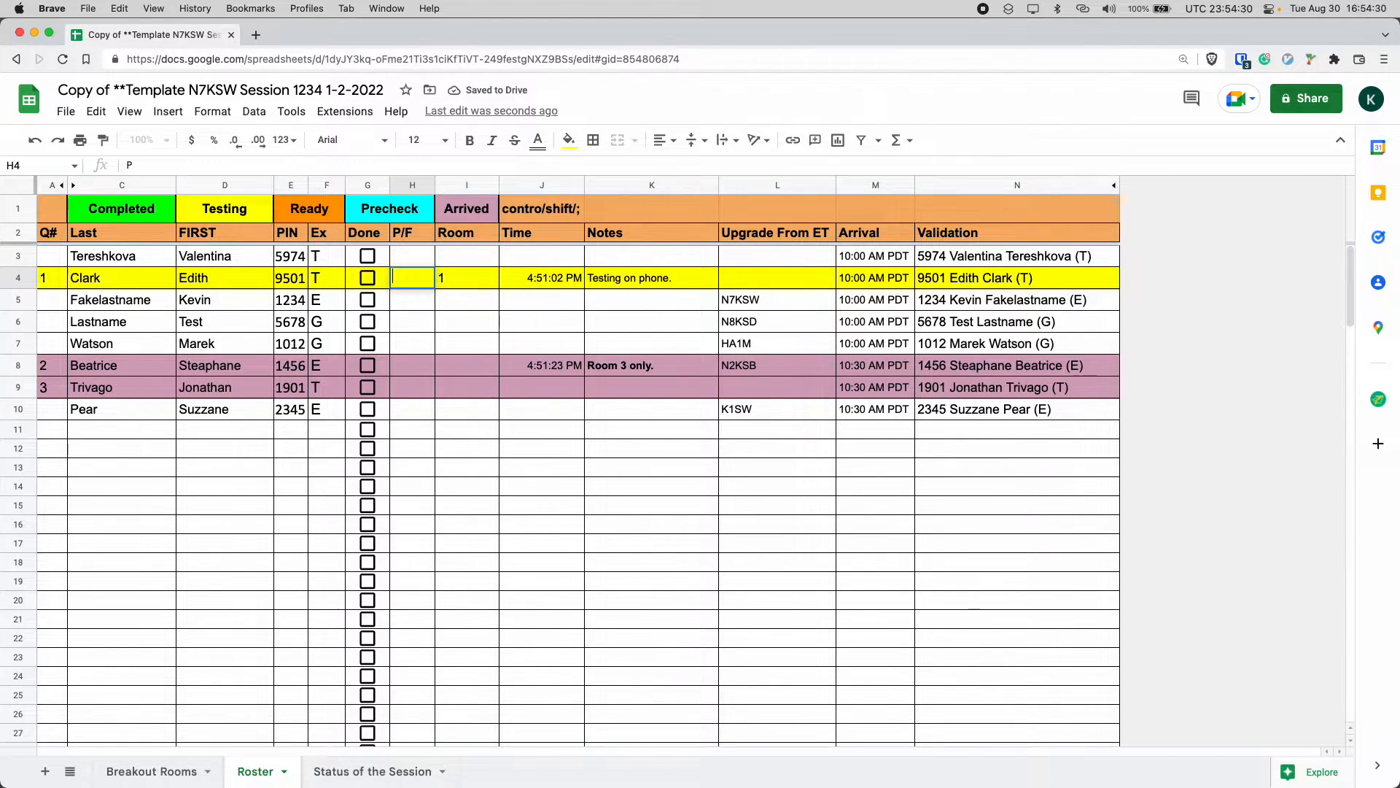
text(FT)
key(BackSpace)
text(PT)
Change the exam code in the Ex cell of row 4 to TG.
click(326, 278)
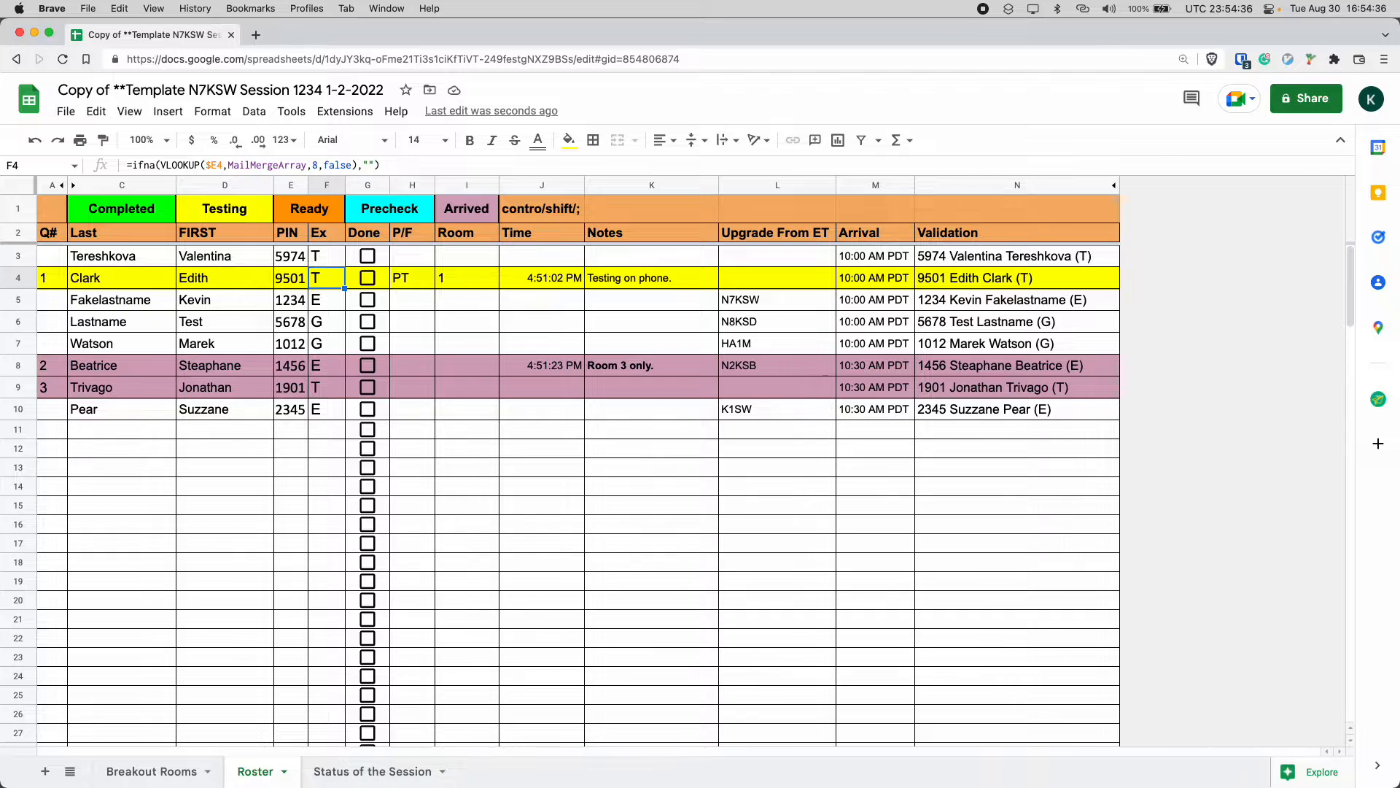
key(Right)
key(Right)
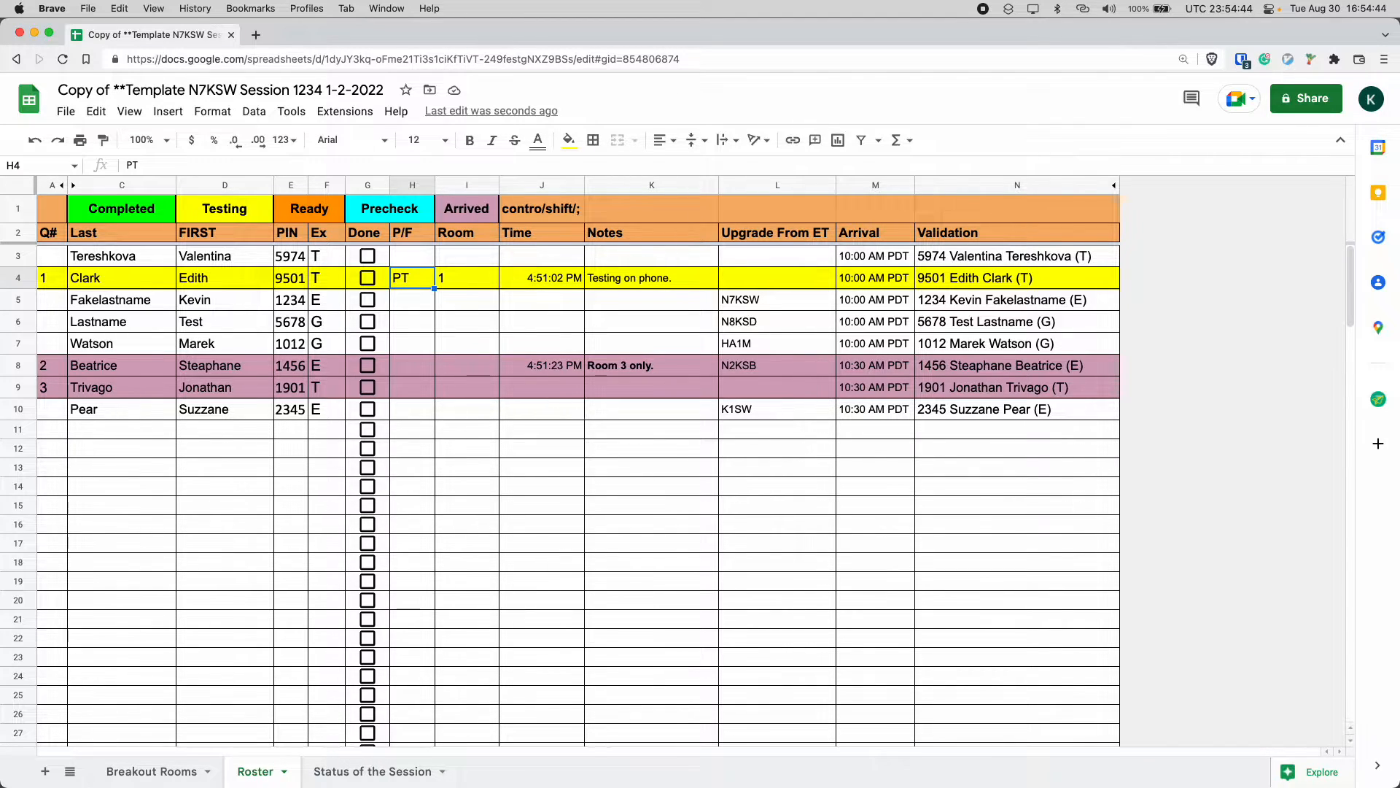
key(Left)
key(Left)
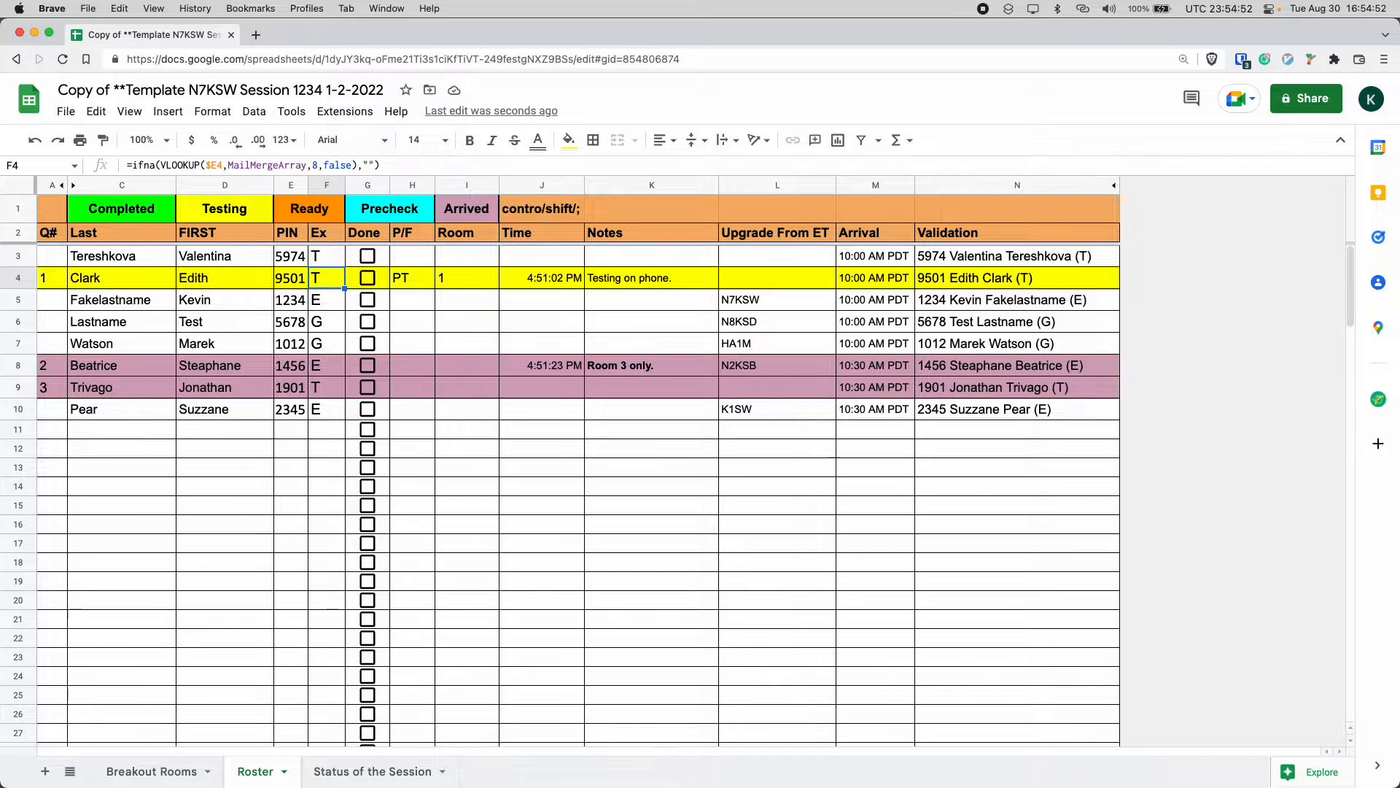
text(TG)
key(Tab)
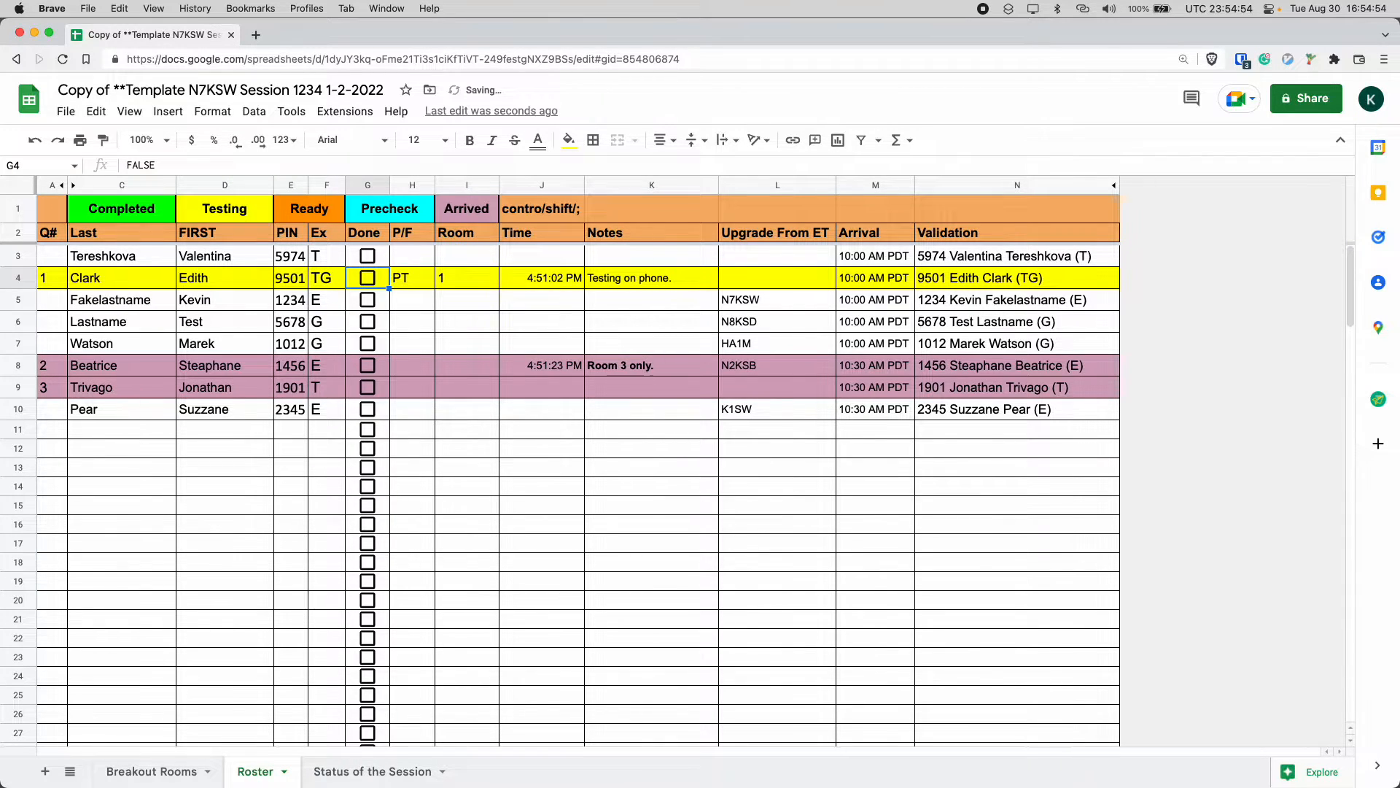
Change the P/F entry of row 4 to PTG.
key(Tab)
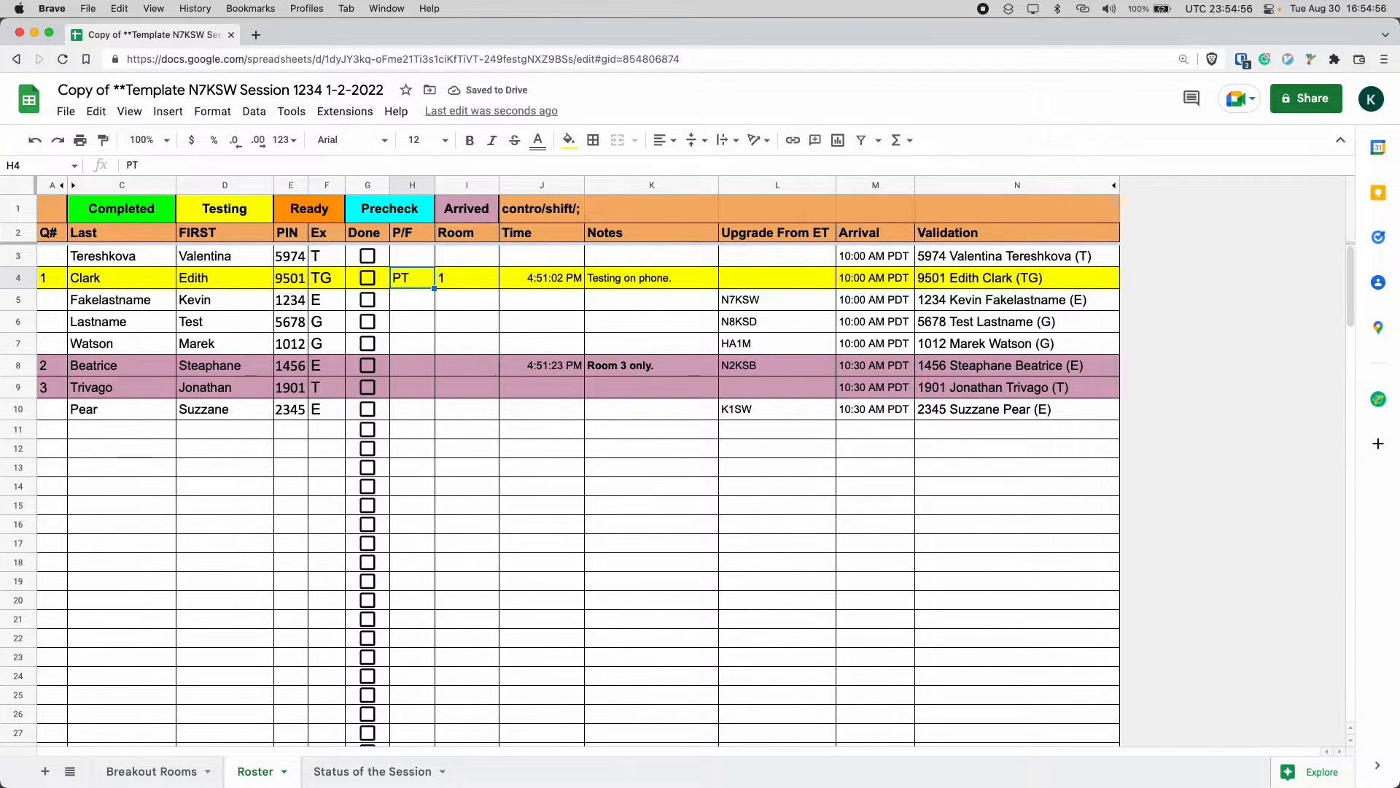
key(Left)
key(Left)
key(Right)
key(Right)
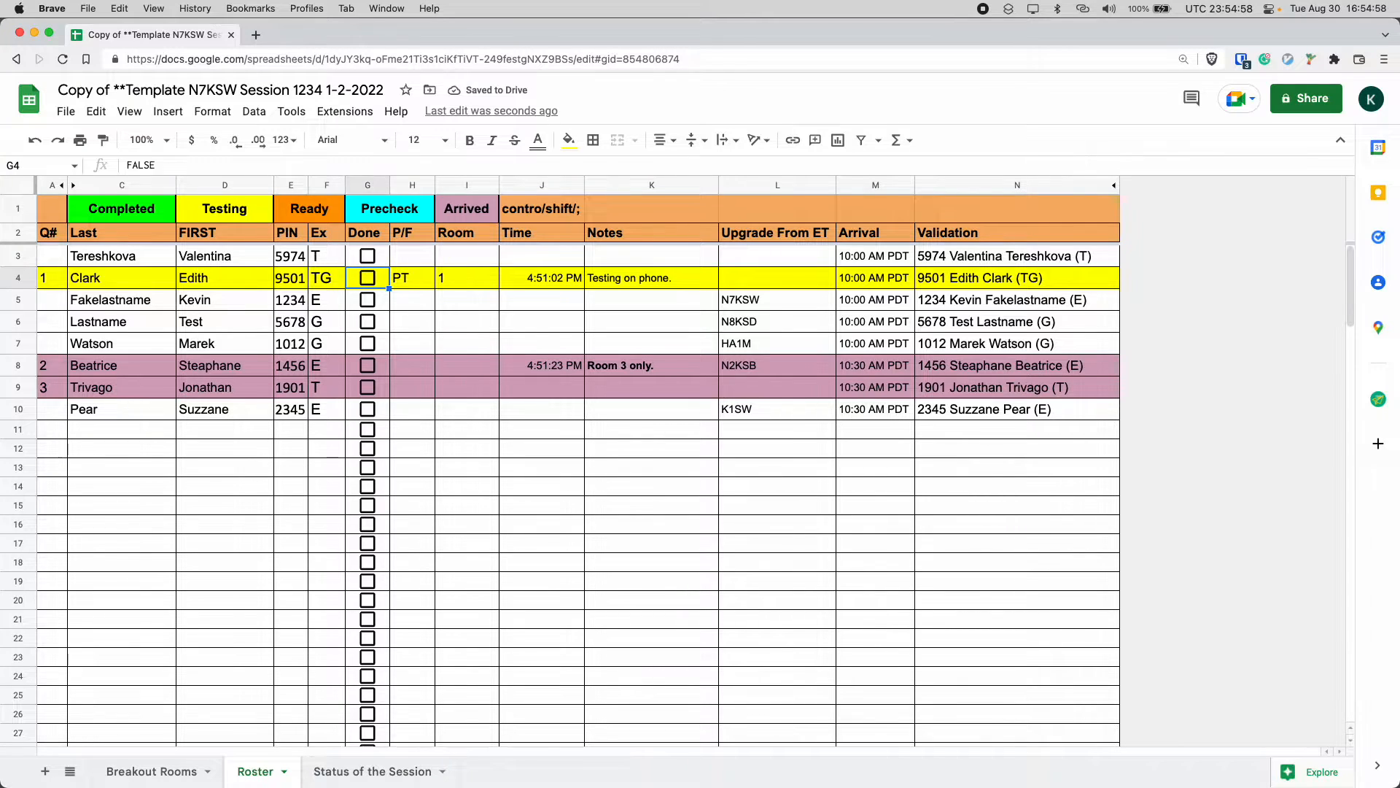
key(Return)
text(G)
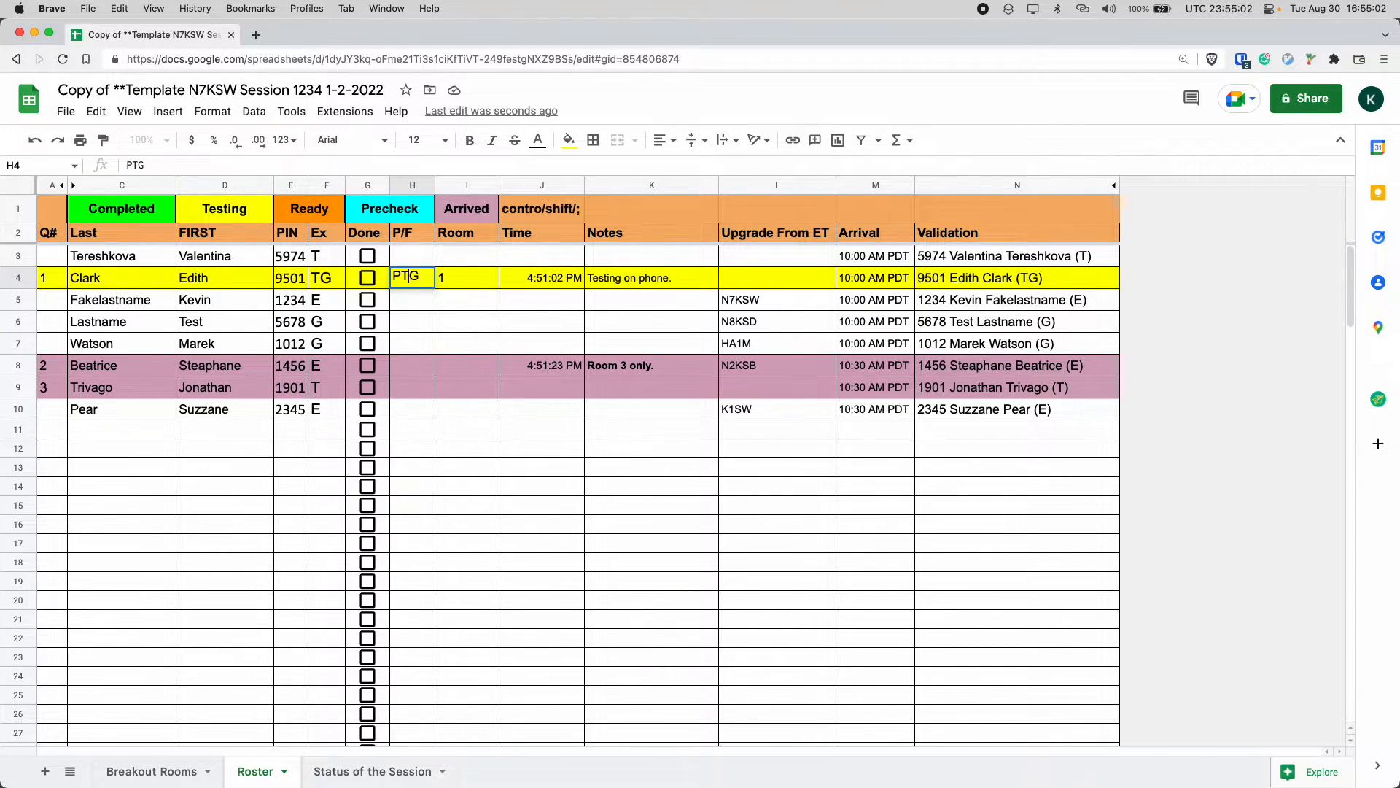
text(F)
key(BackSpace)
key(Return)
Tick the Done checkbox in row 4.
key(Up)
key(Left)
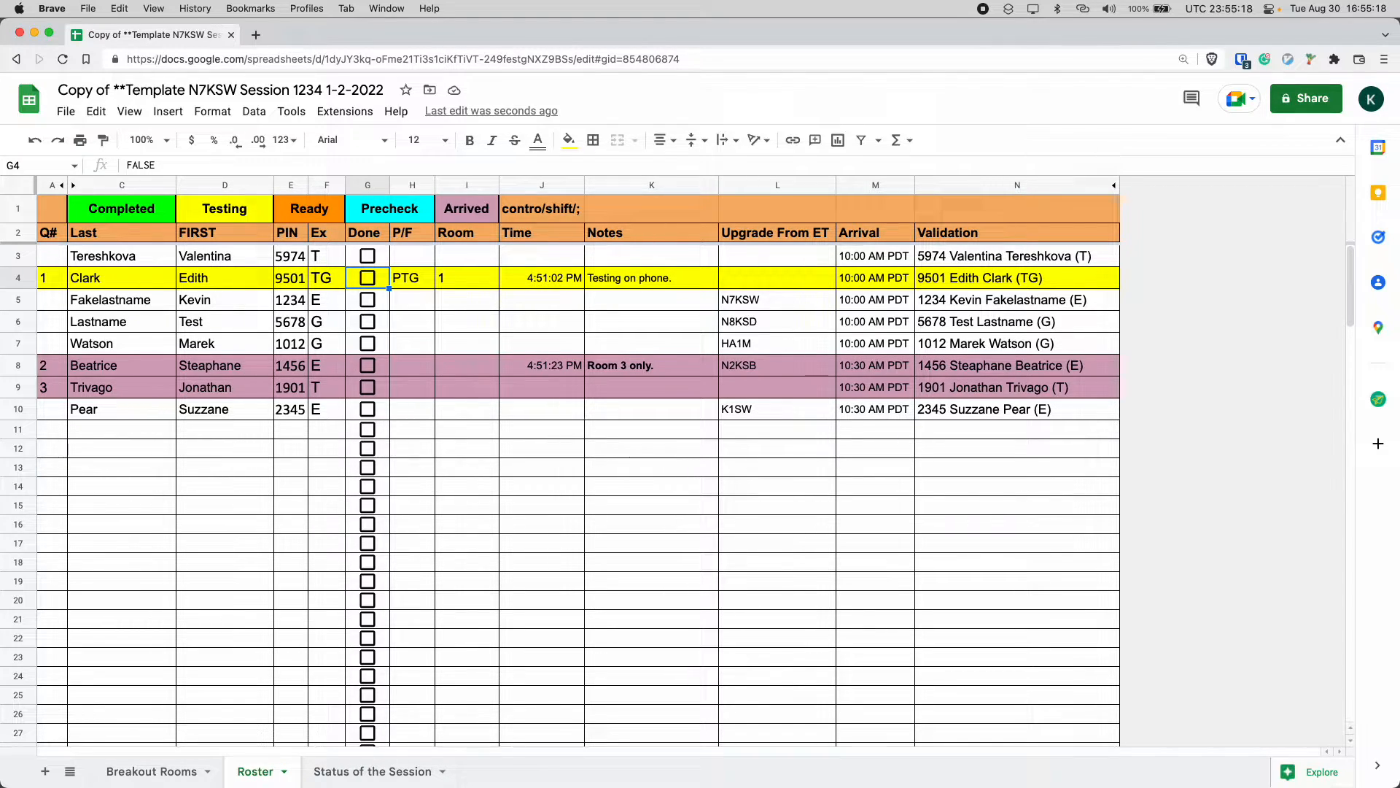
key(space)
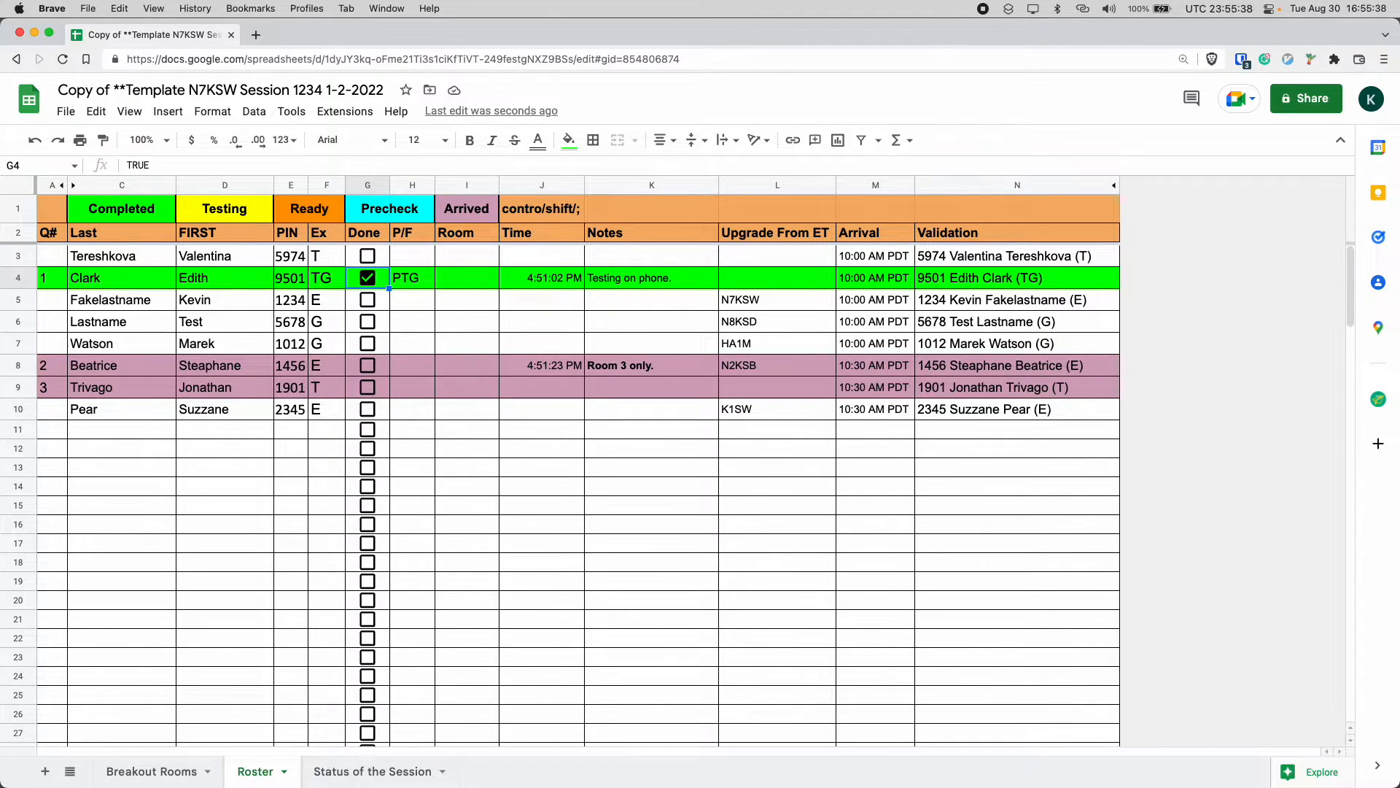
Enter Precheck in the Room cell of row 8.
key(Down)
key(Down)
key(Down)
key(Down)
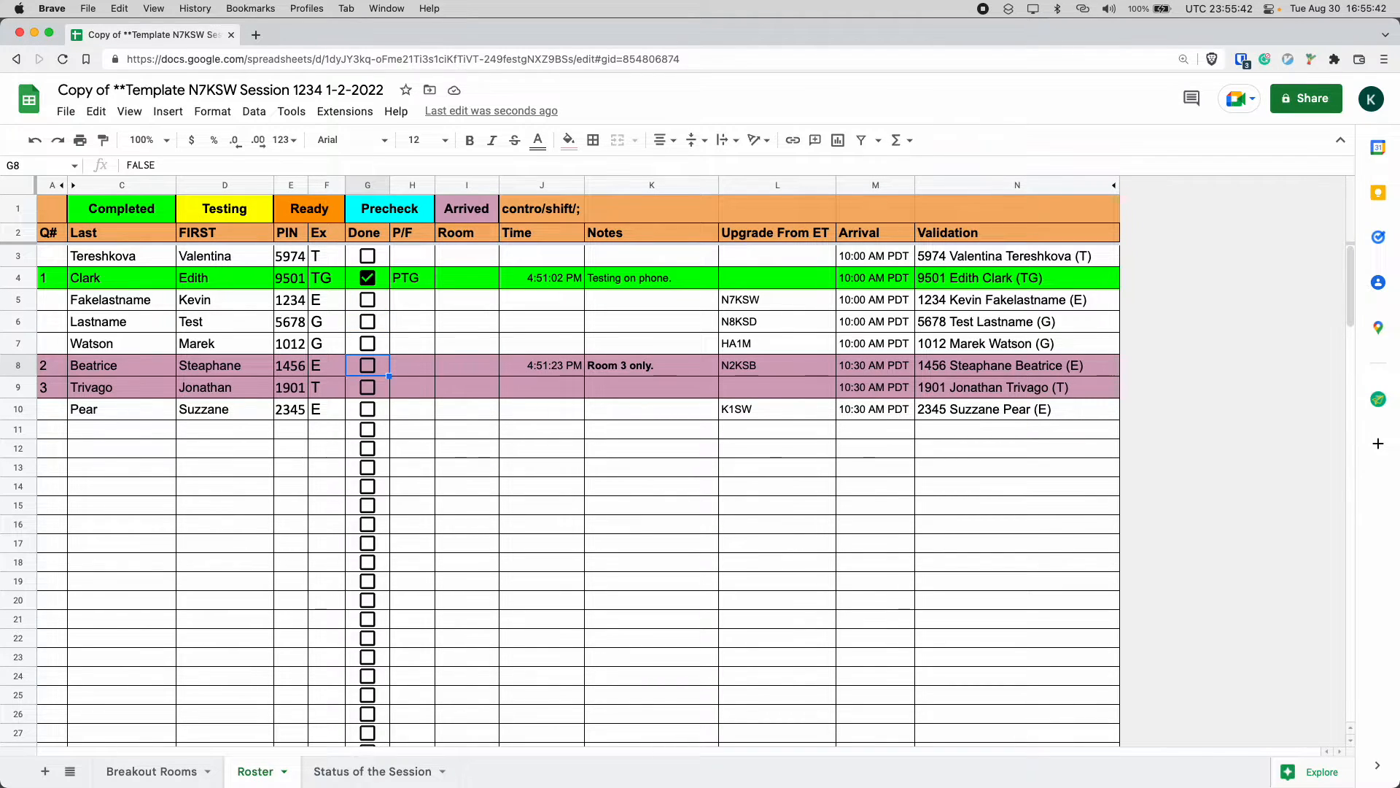
key(Right)
key(Right)
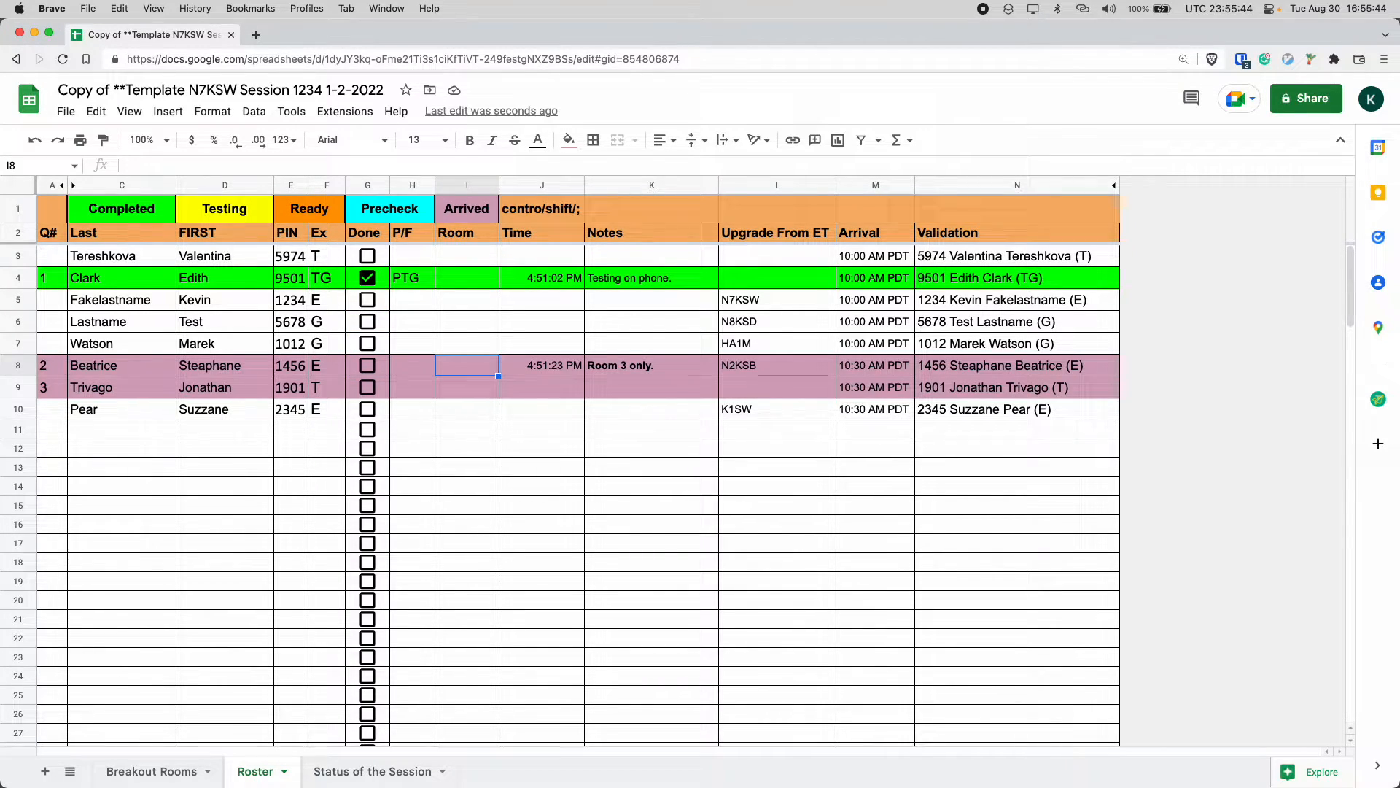
text(PREC)
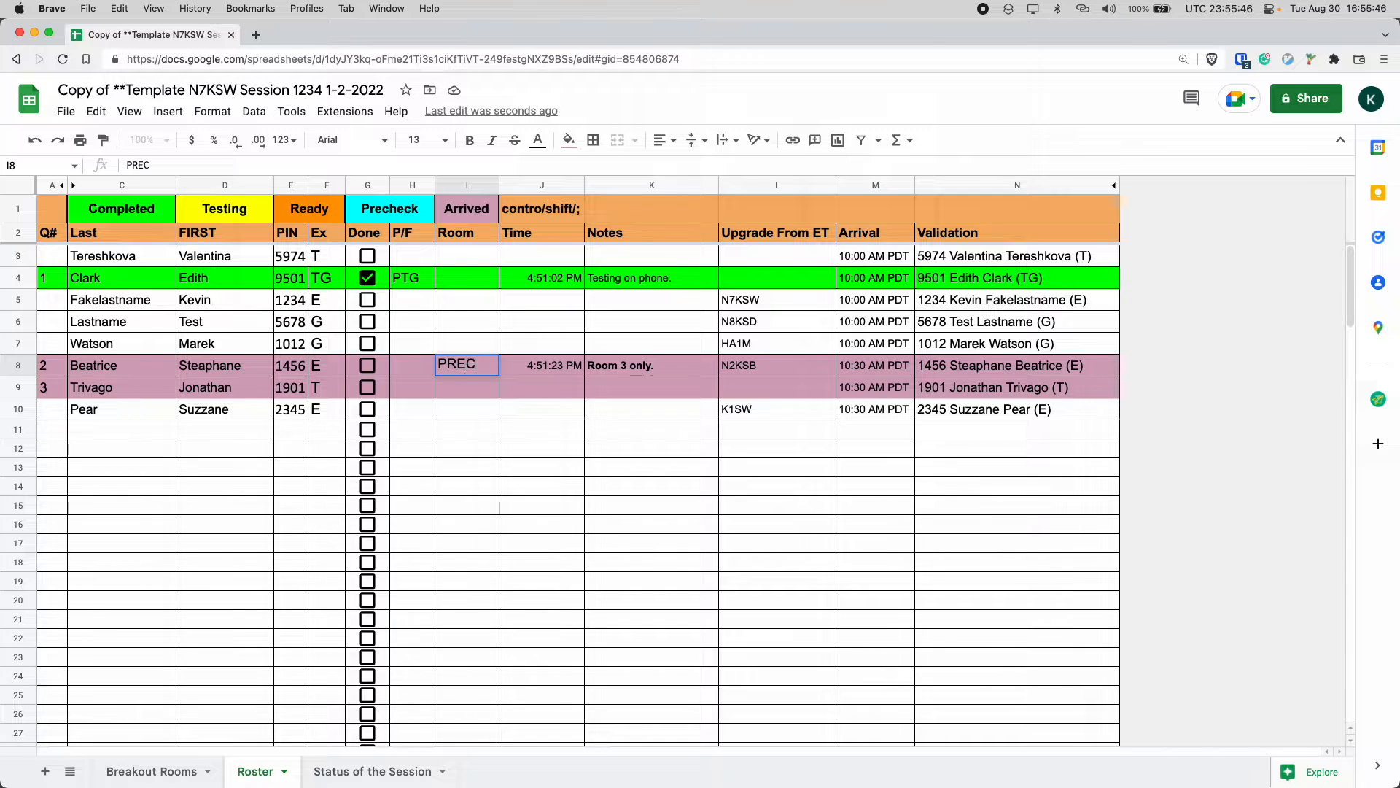
key(BackSpace)
key(BackSpace)
key(BackSpace)
text(recheck)
key(Return)
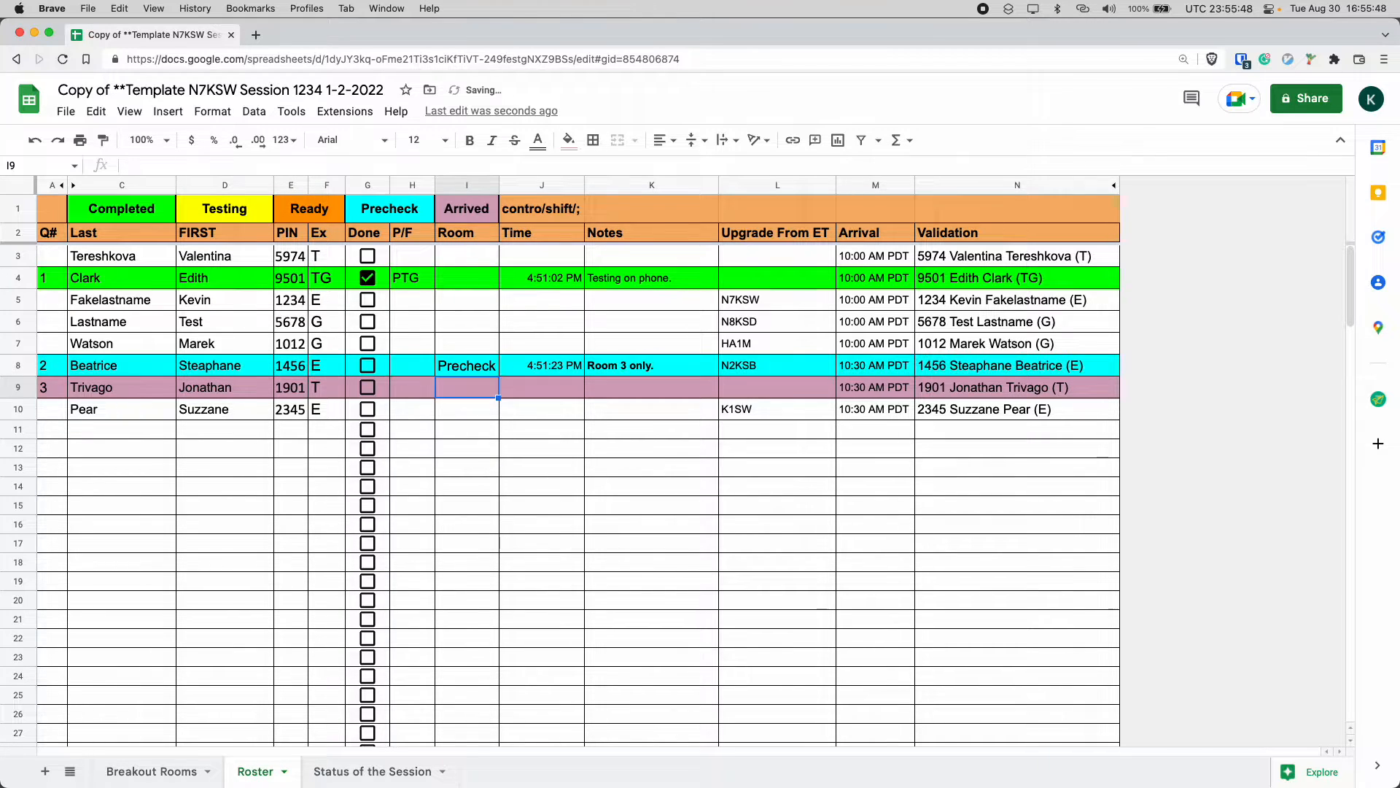
Enter Ready in the Room cell of row 9.
text(Ready)
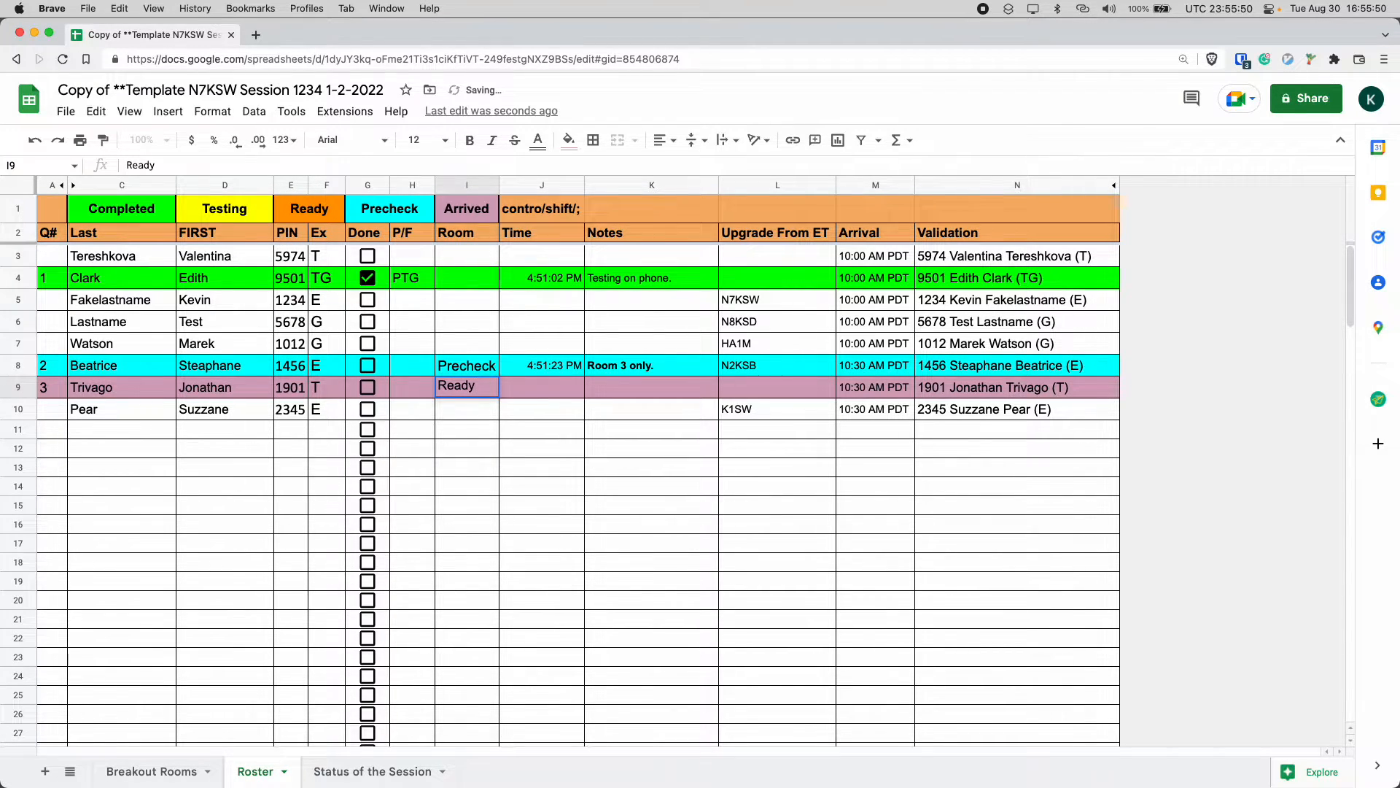
text(\)
key(Return)
key(shift+Up)
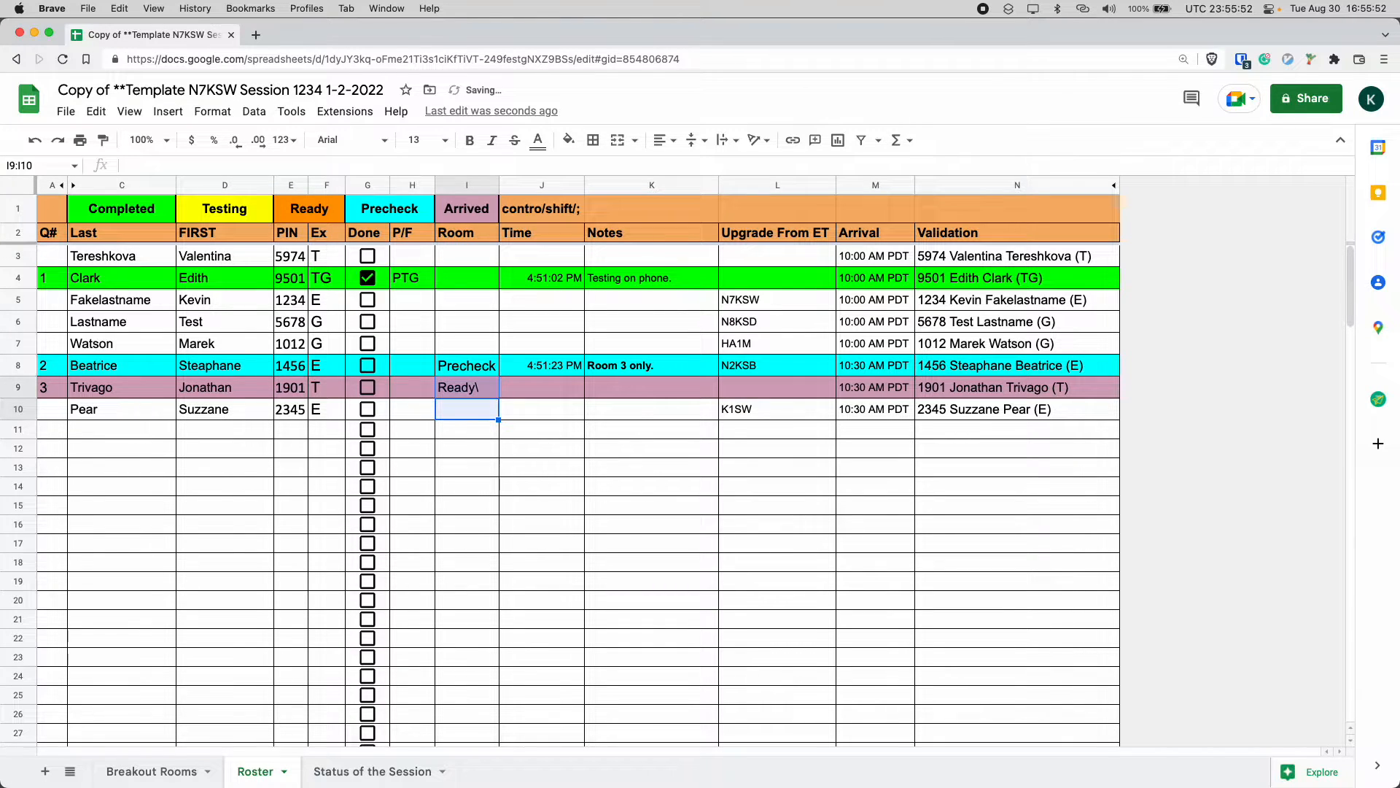
key(Up)
key(Down)
key(Up)
key(Return)
key(BackSpace)
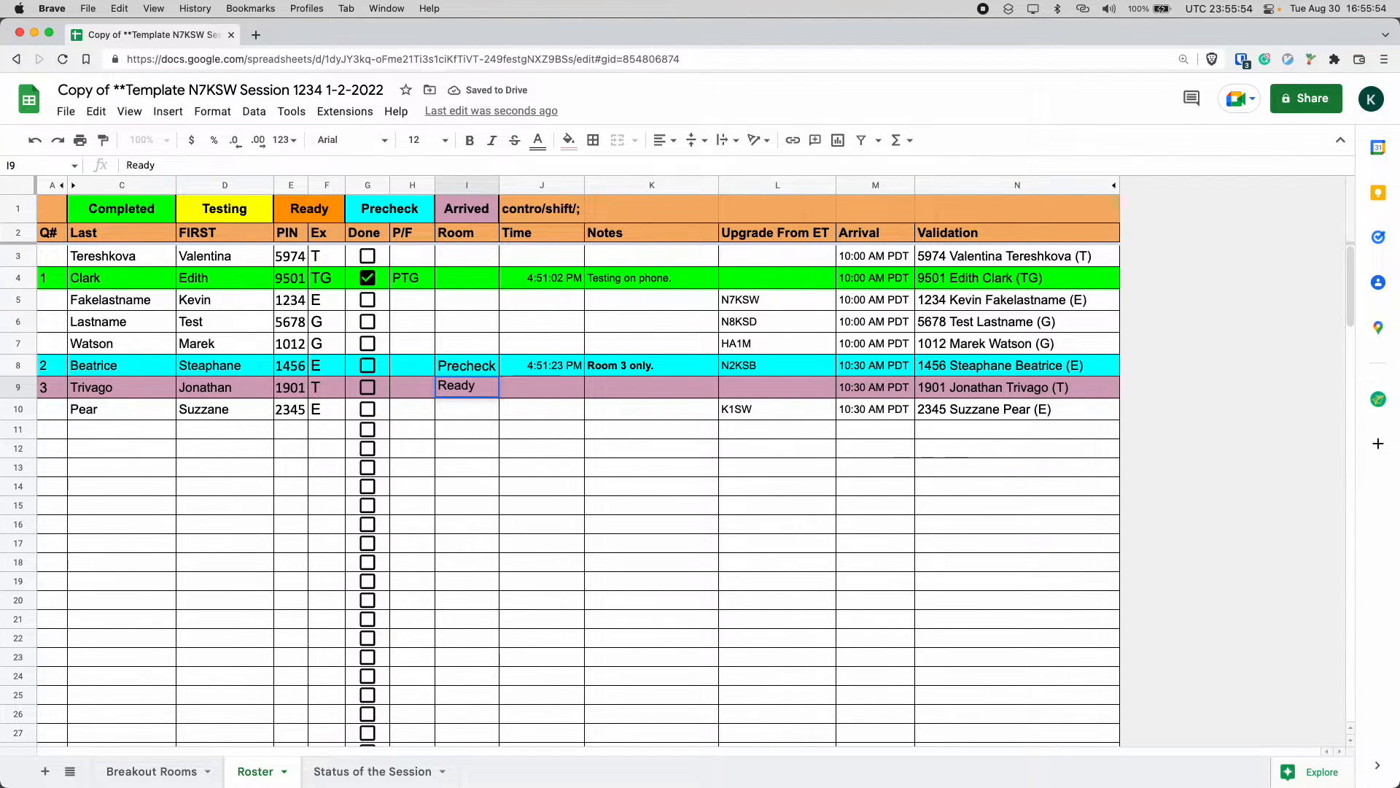
key(Return)
key(Up)
key(Up)
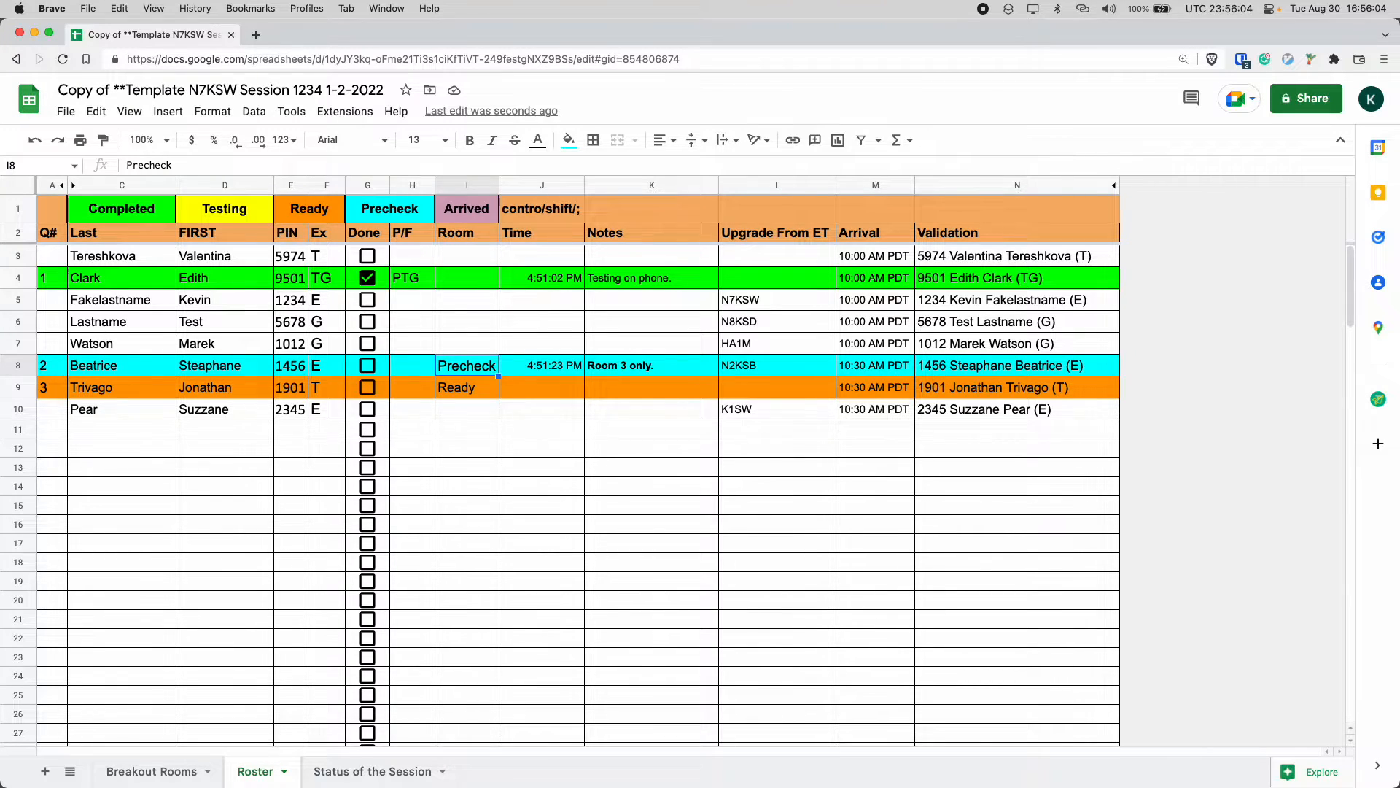
Clear the Room cells of rows 8 and 9.
key(shift+Down)
key(Delete)
key(Up)
key(Down)
key(Down)
key(Down)
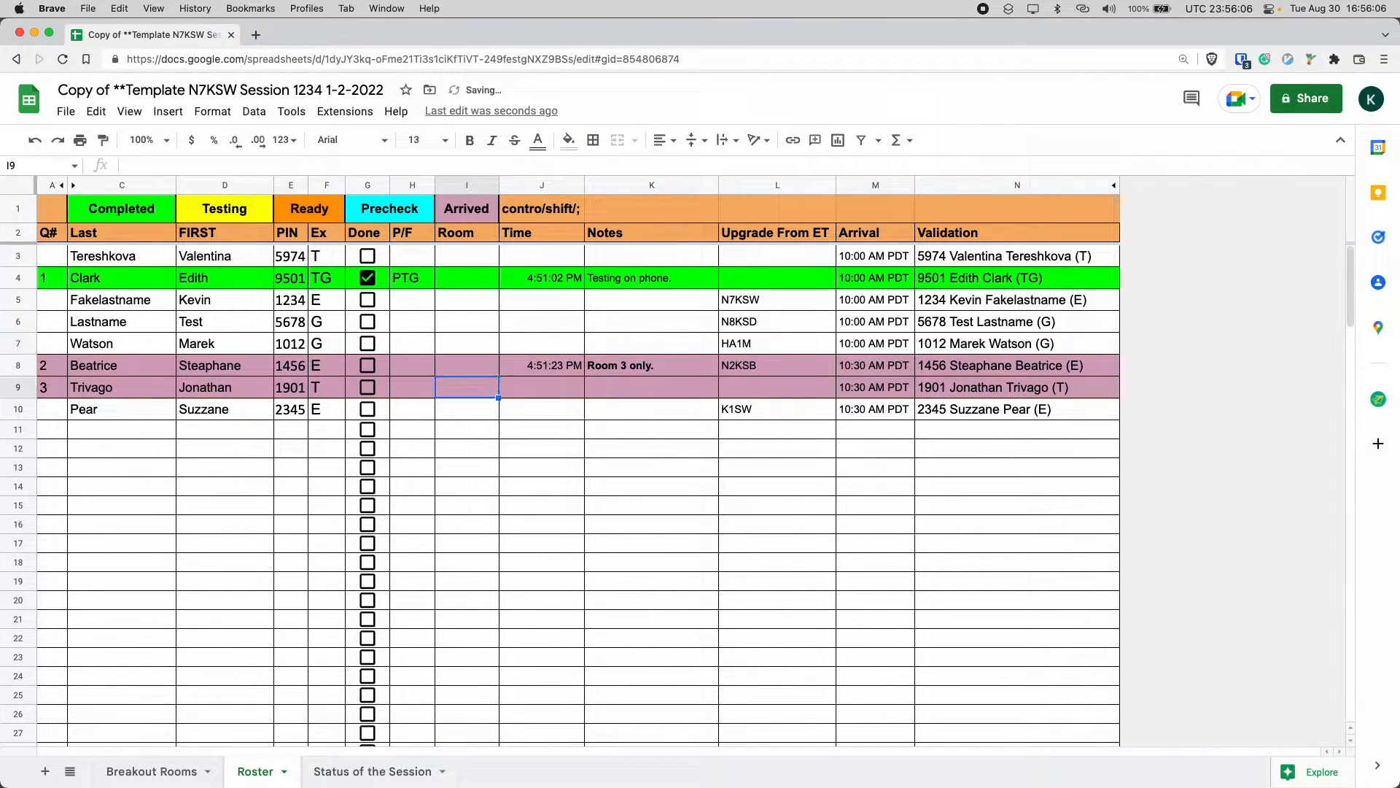
Enter room 1 in the Room cell of row 9.
key(Up)
text(1)
key(Tab)
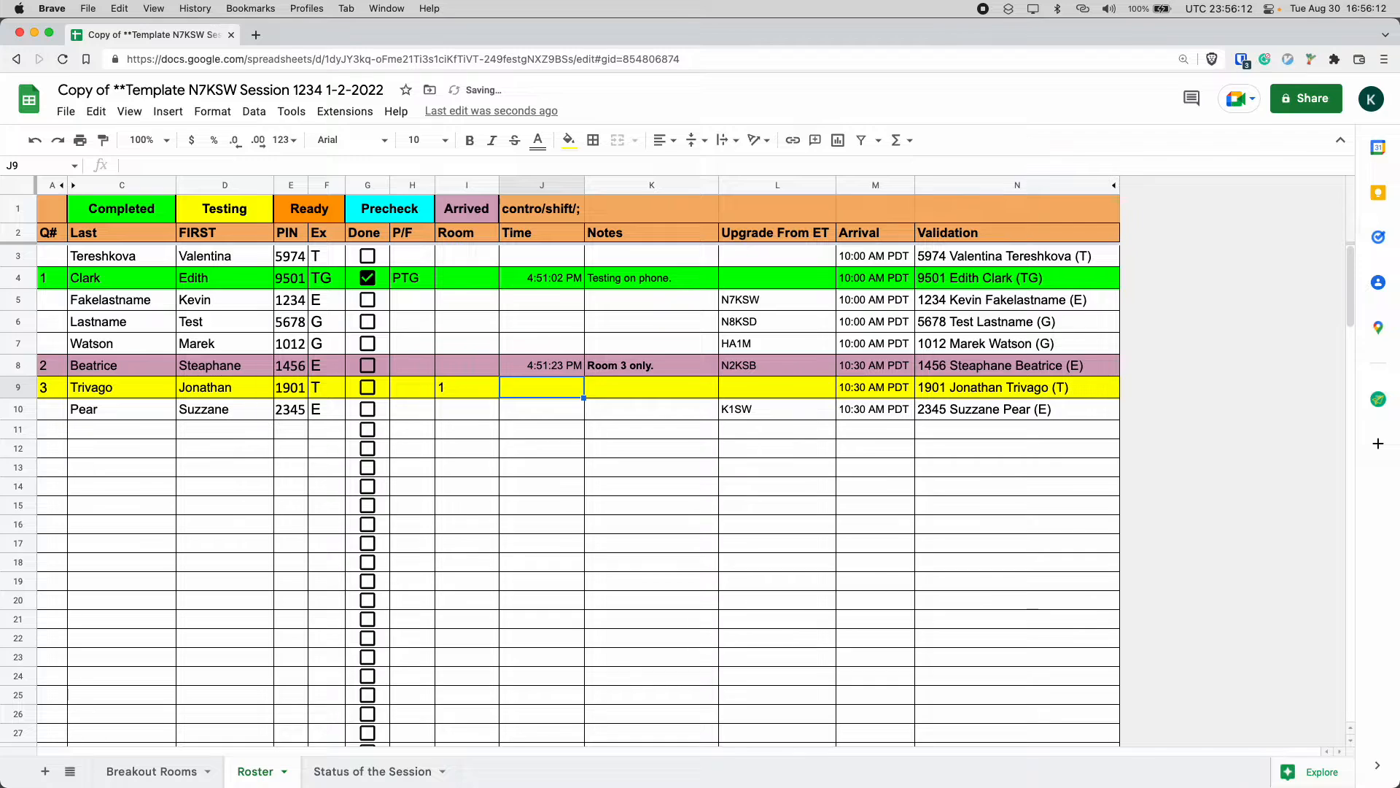
Enter PT in the P/F cell of row 9.
key(Left)
key(Left)
key(Left)
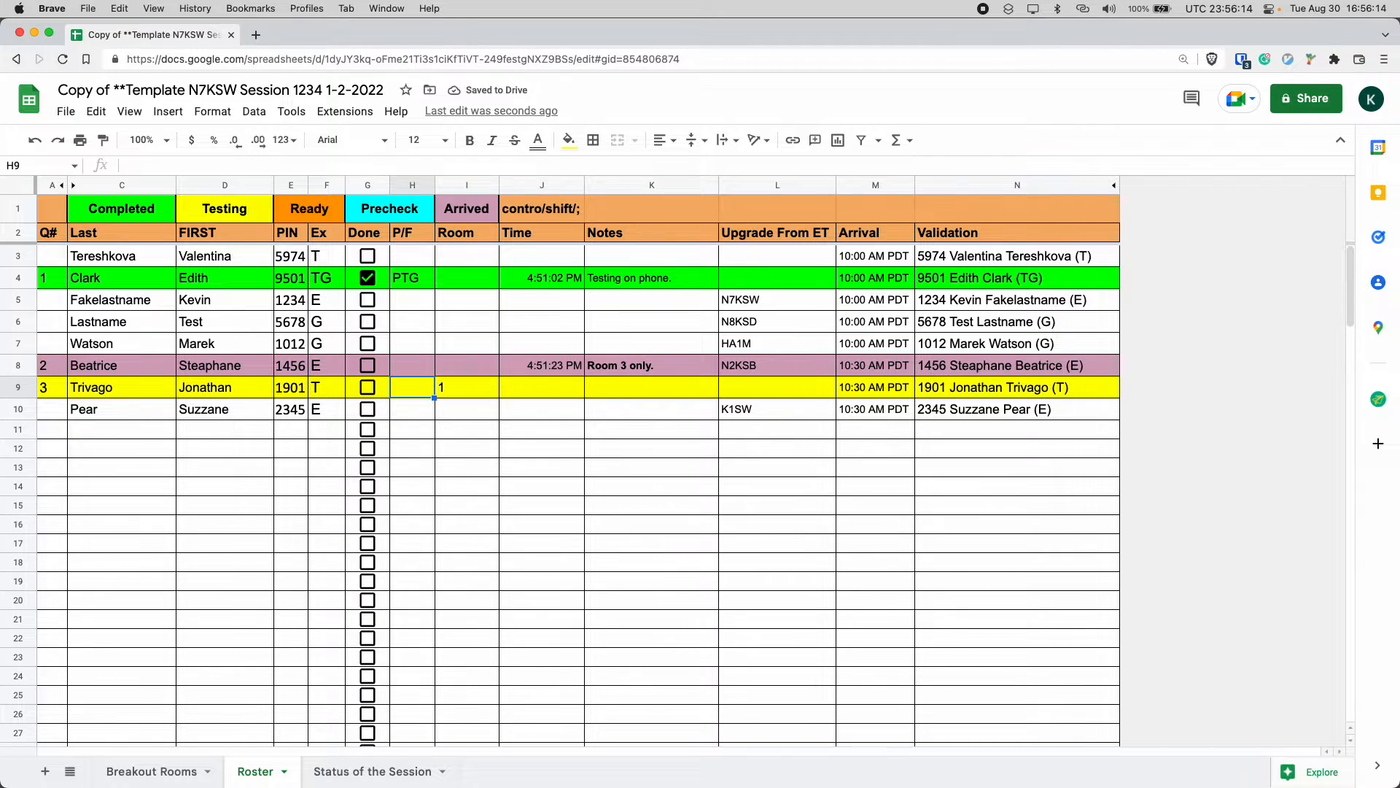
key(Right)
text(PT)
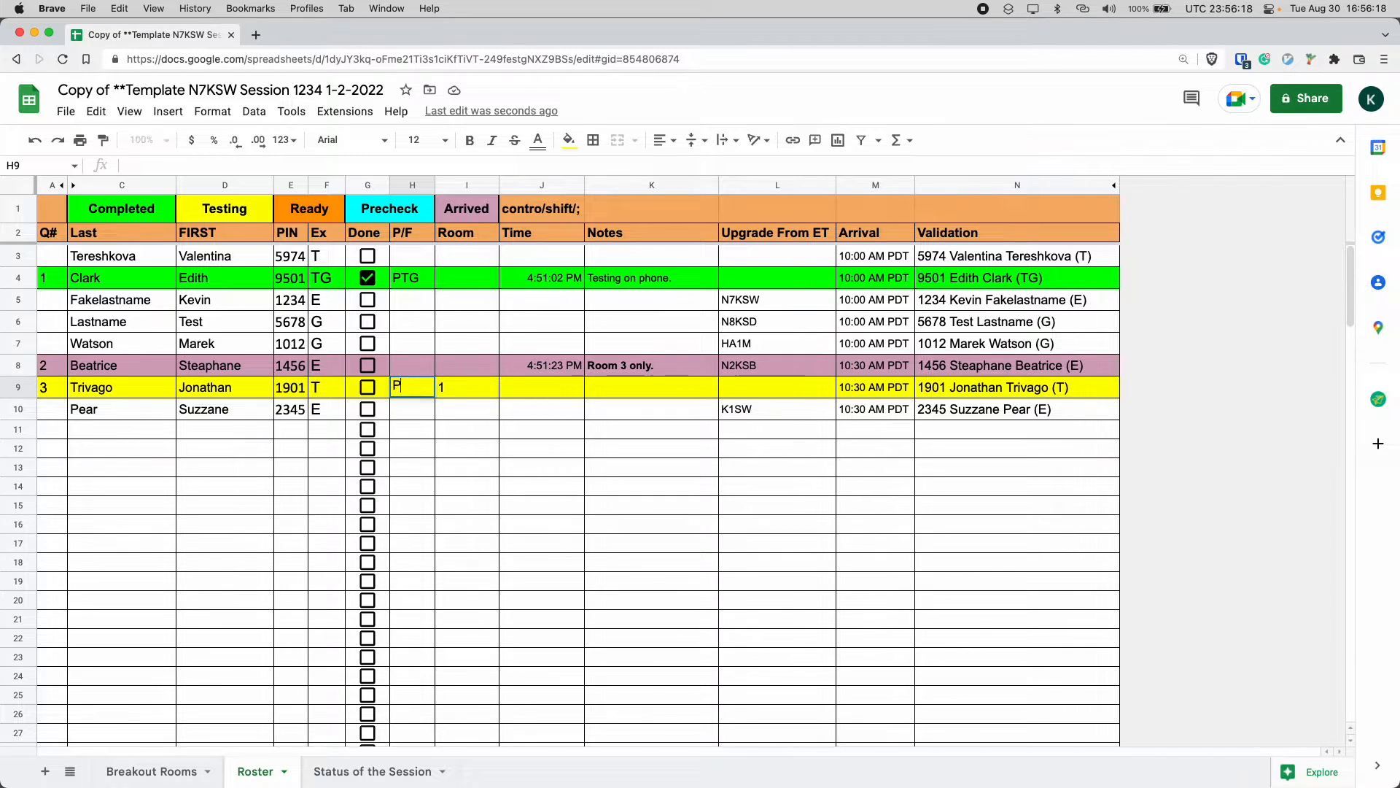
key(BackSpace)
key(BackSpace)
text(FT)
key(Left)
key(Right)
text(PT)
key(Left)
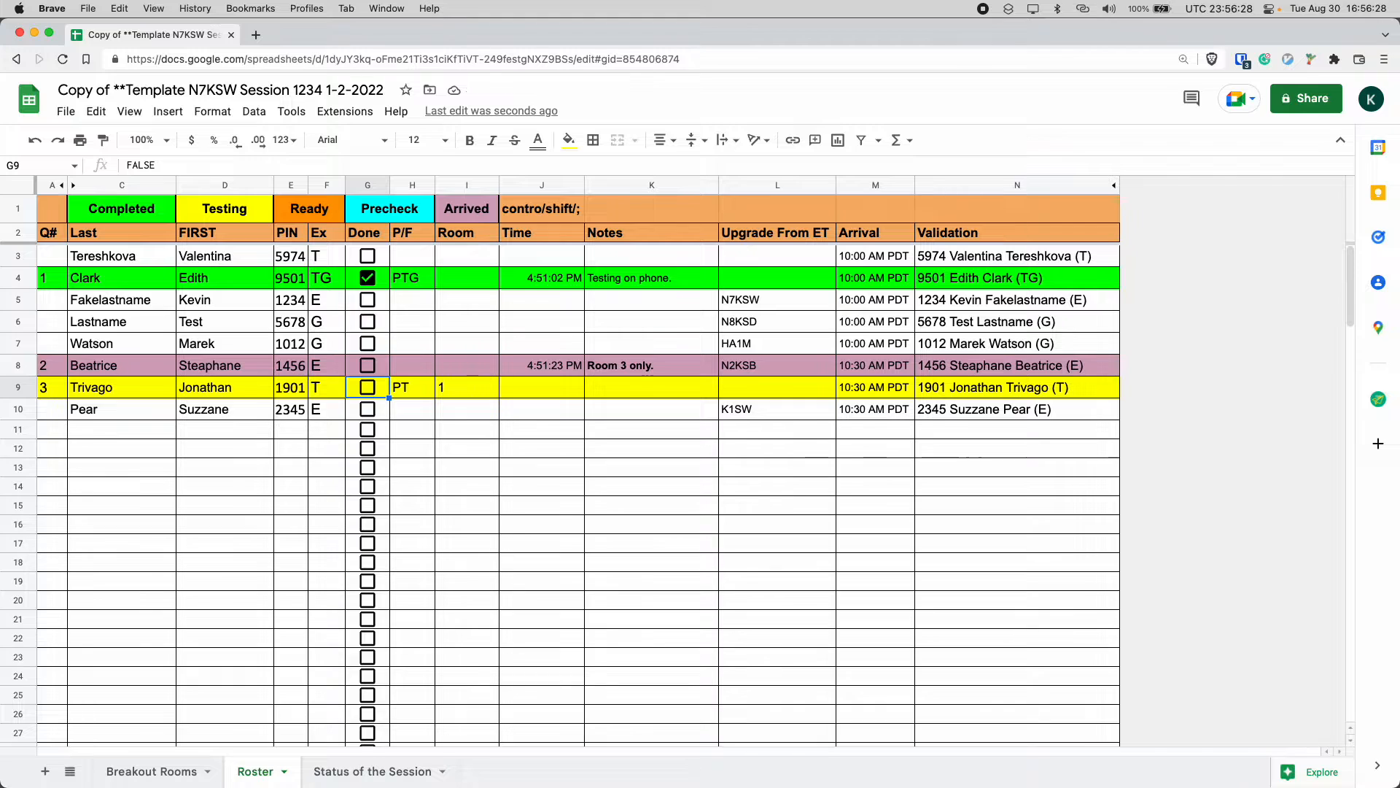
Mark the Done checkbox for row 9's candidate.
key(space)
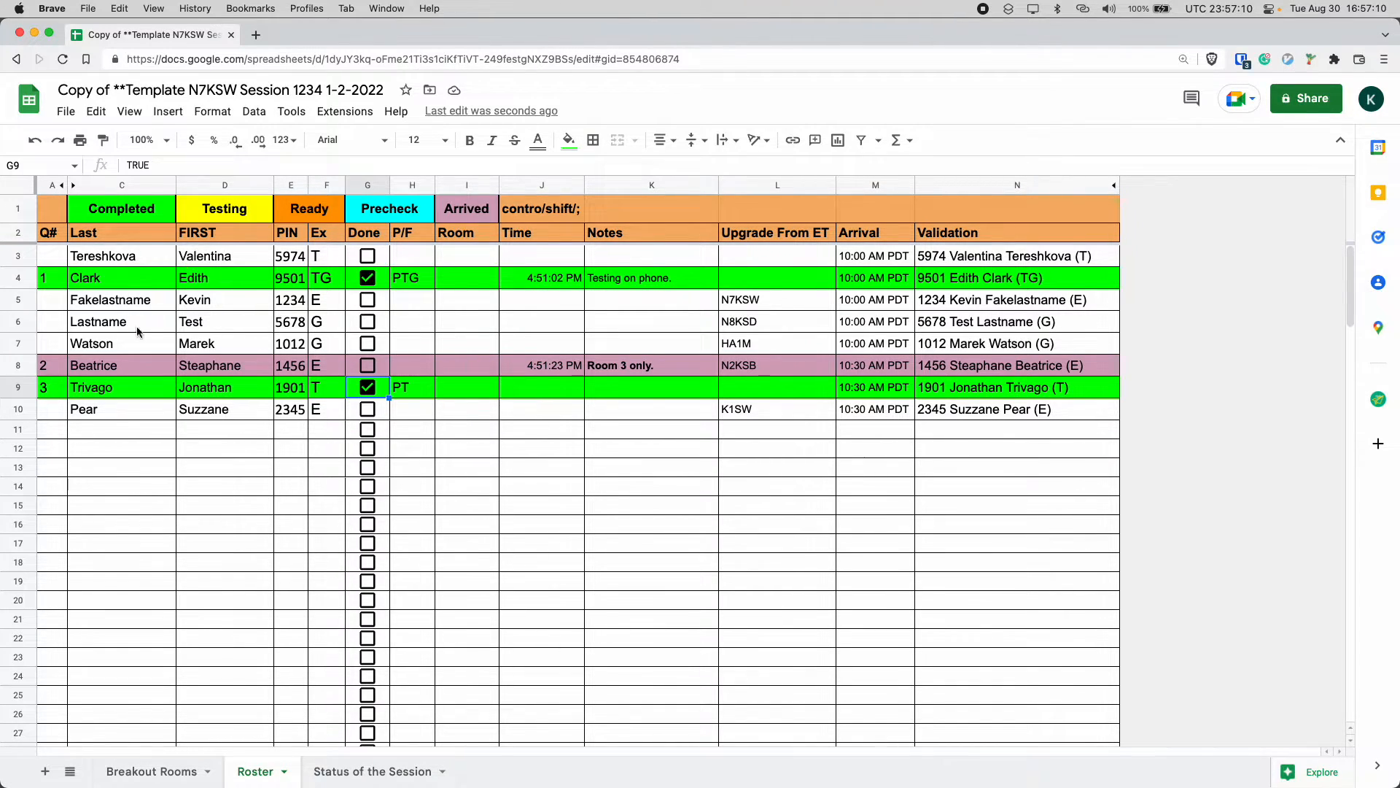
Apply strikethrough to the whole of row 10.
click(26, 410)
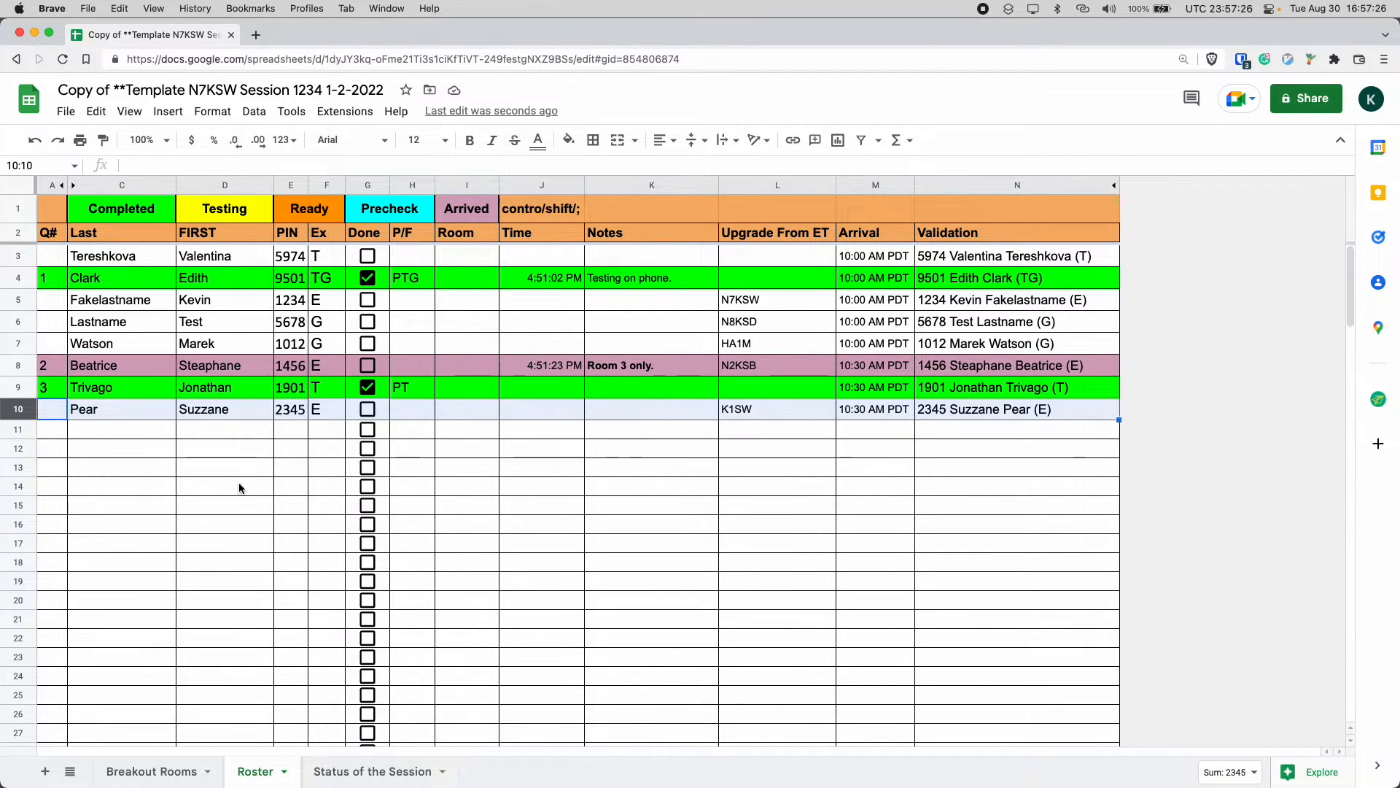
click(515, 140)
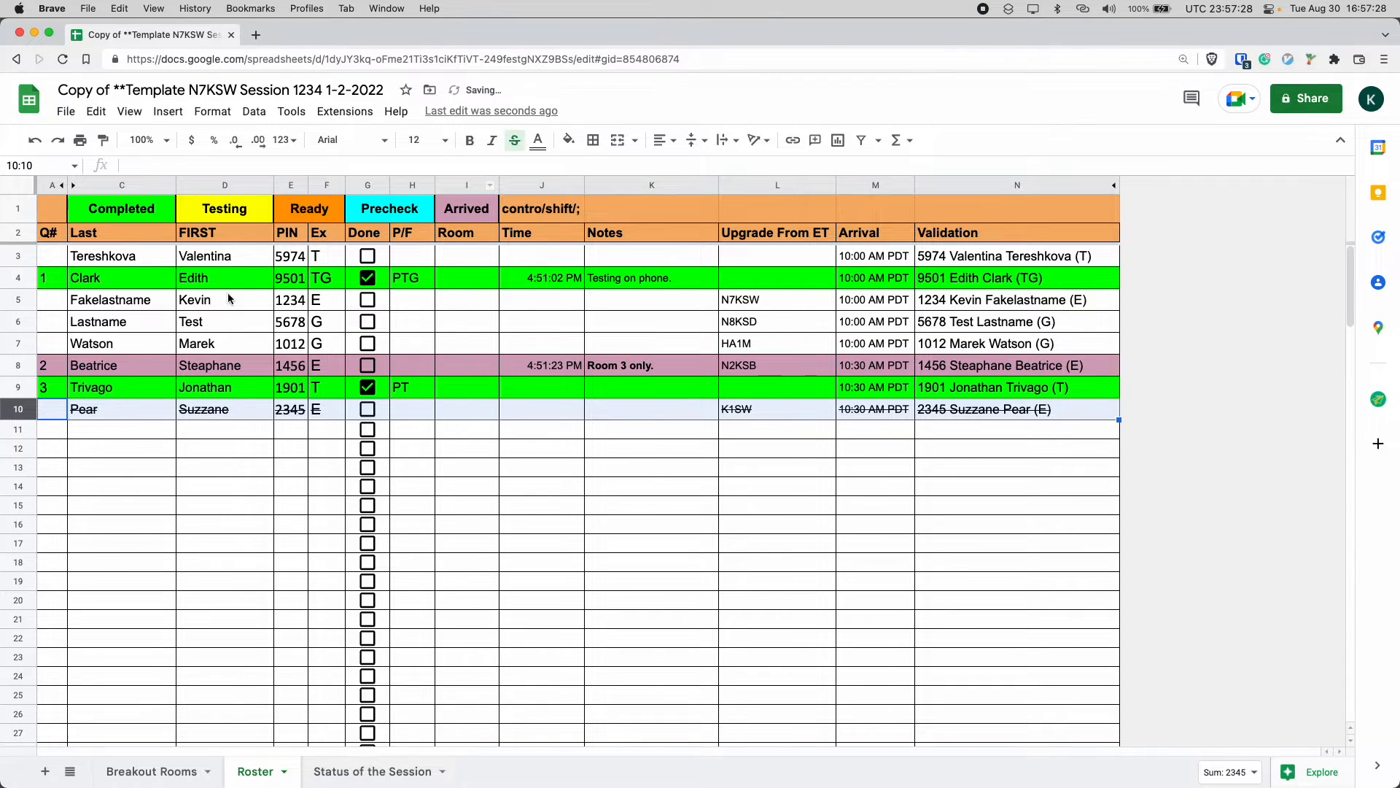
Inspect the formulas behind the First, Arrival and PIN cells.
click(269, 401)
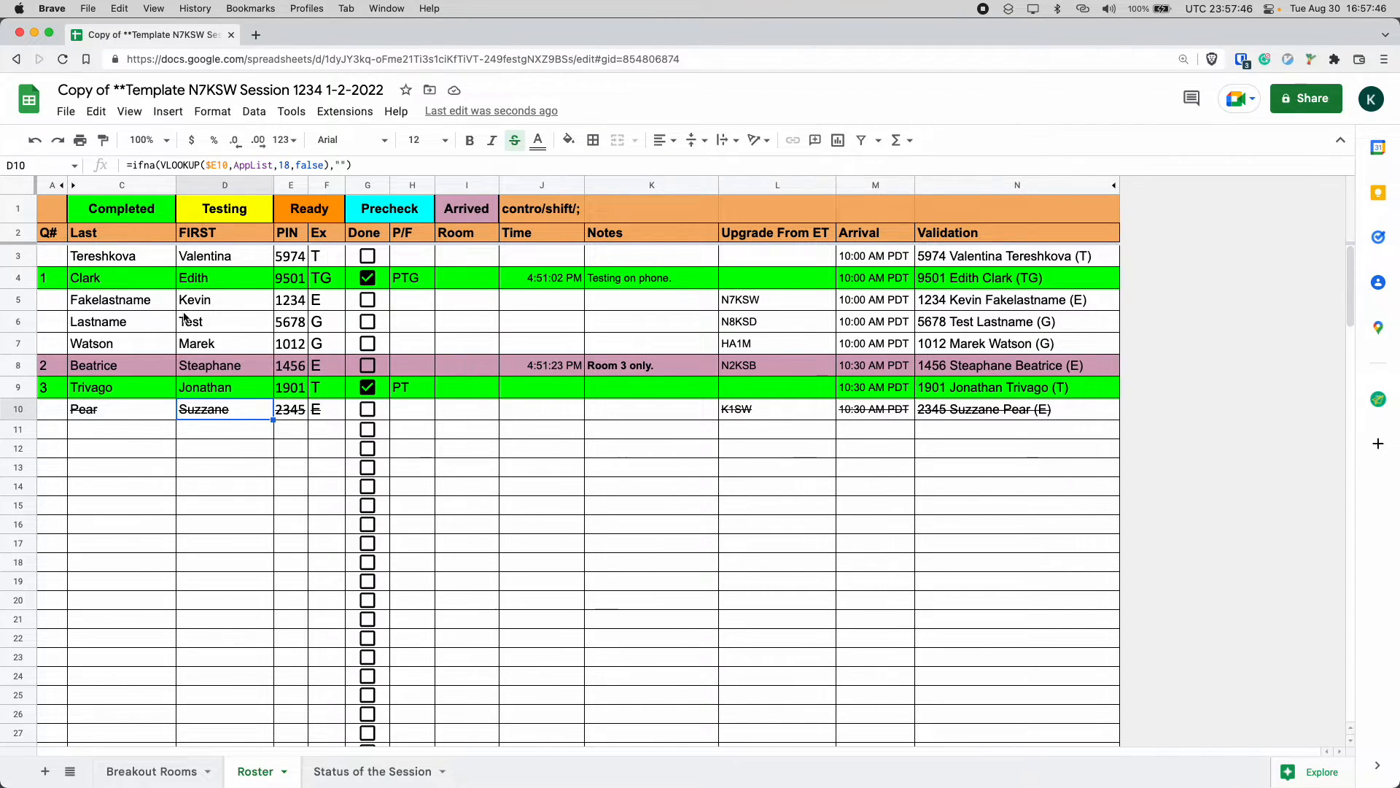
click(217, 264)
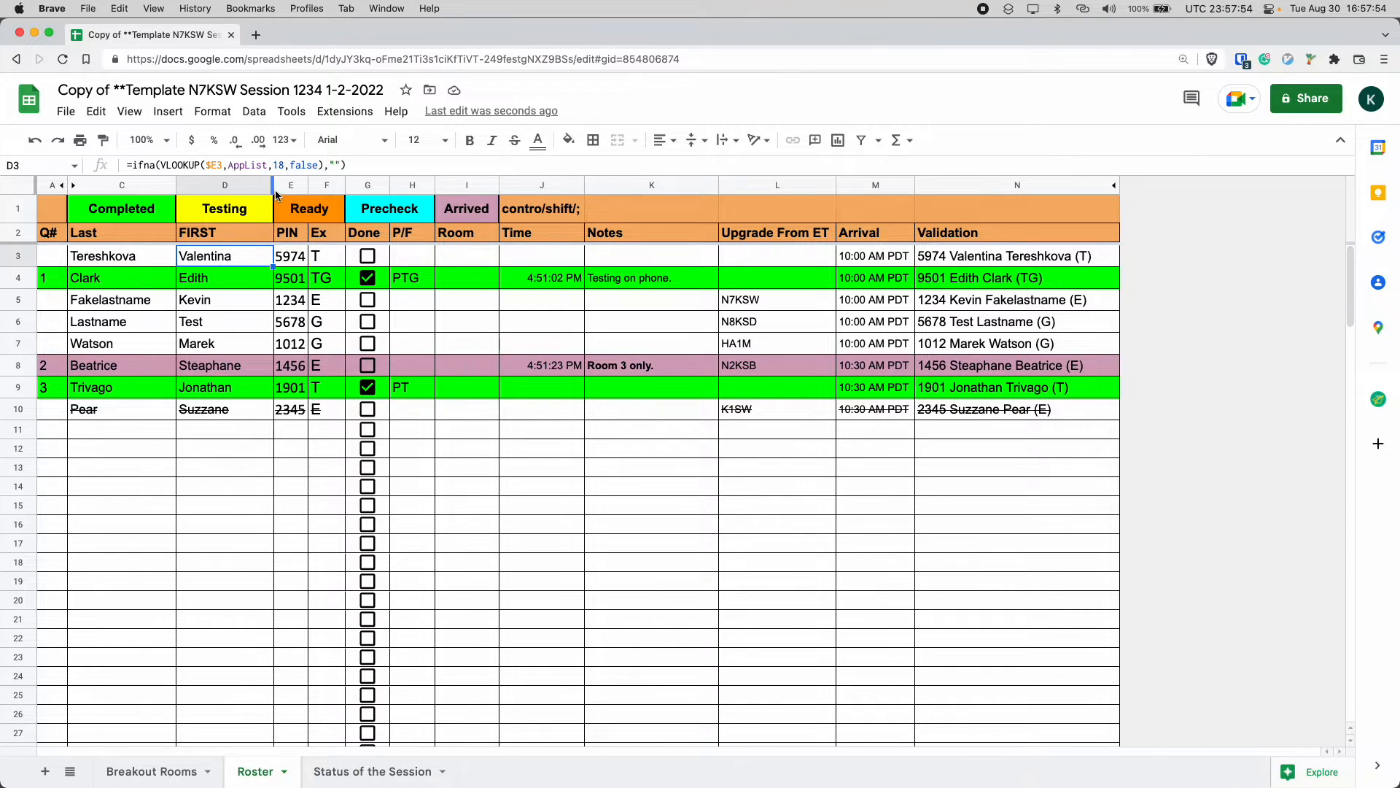
double_click(248, 167)
click(265, 453)
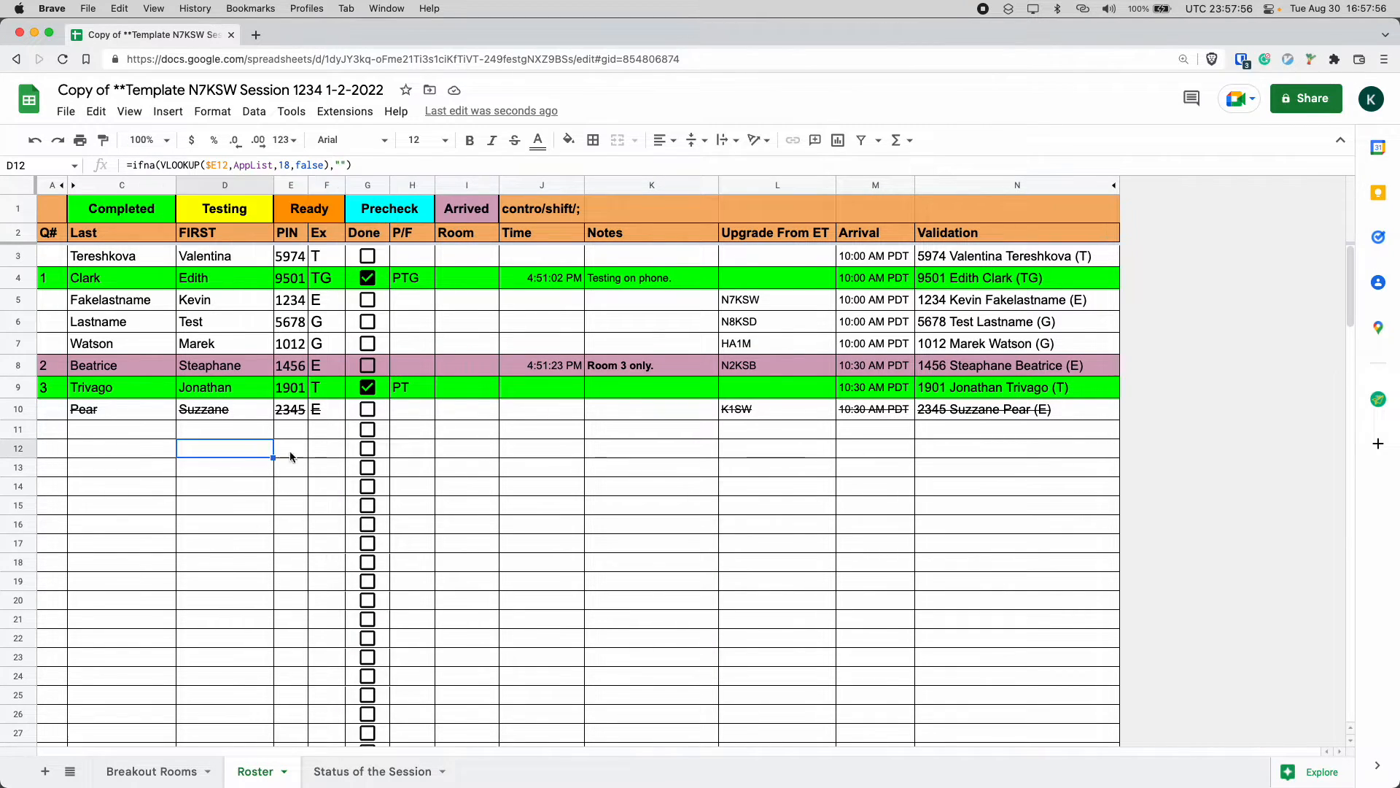
click(833, 291)
click(861, 289)
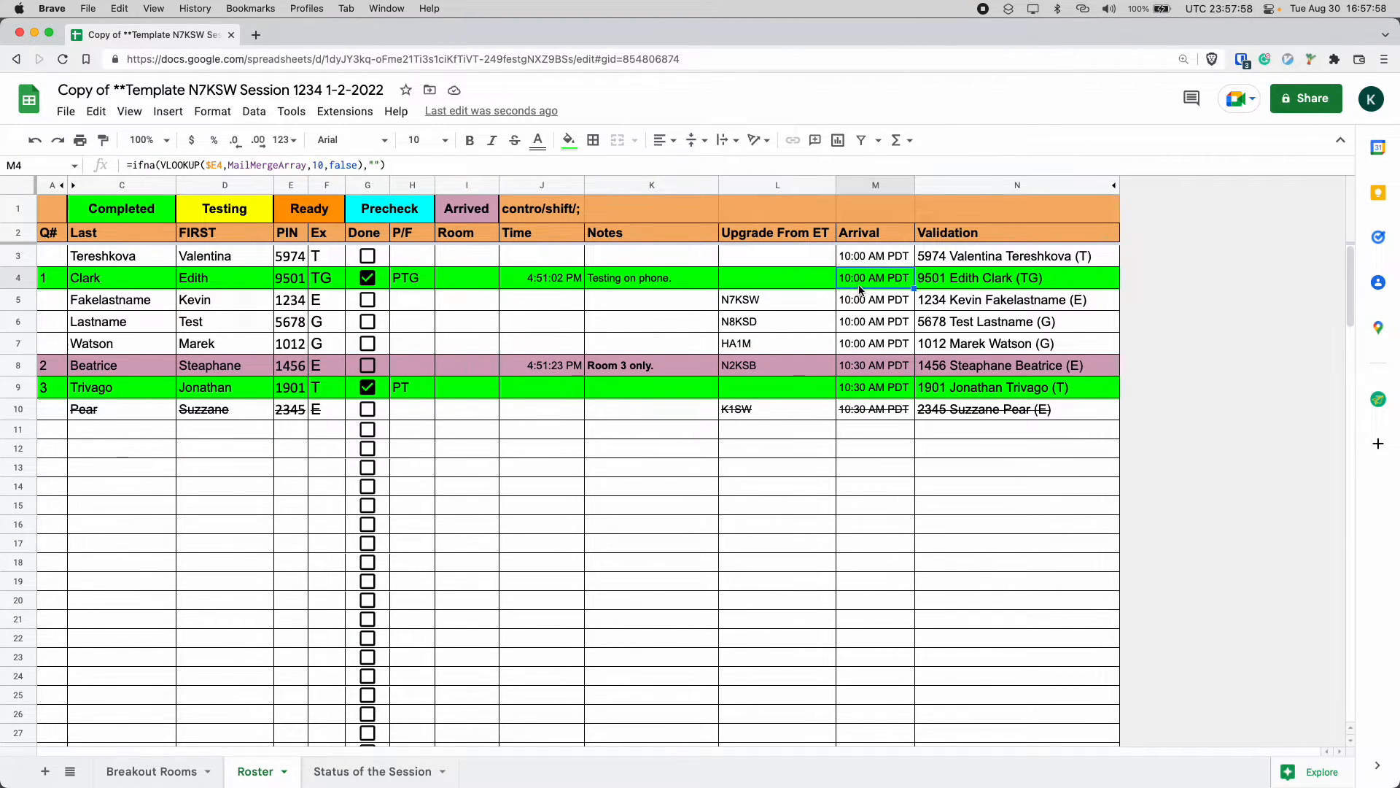
click(325, 261)
click(292, 263)
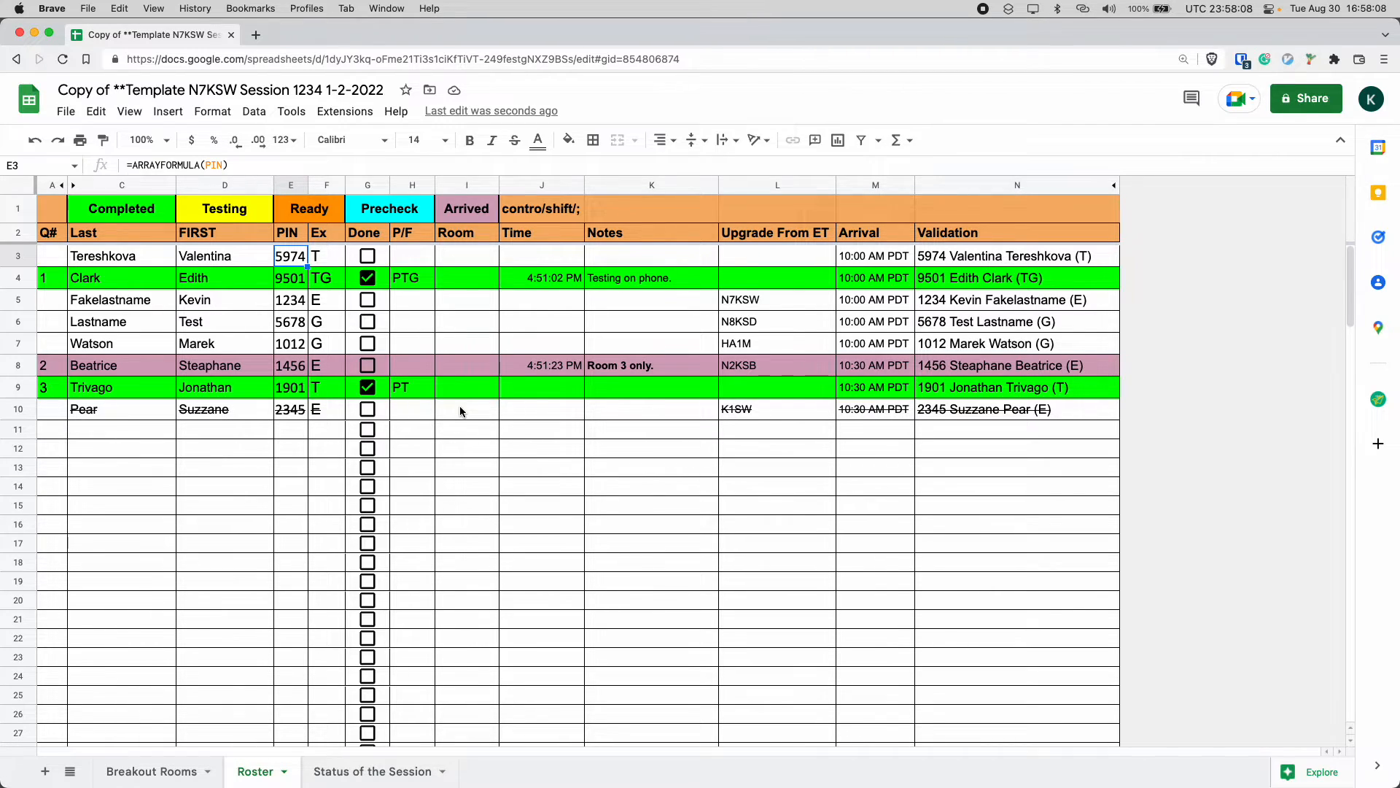
Enter New in the FIRST cell of row 11.
key(Down)
key(Down)
key(Down)
key(Down)
key(Down)
key(Down)
key(Down)
key(Down)
key(Down)
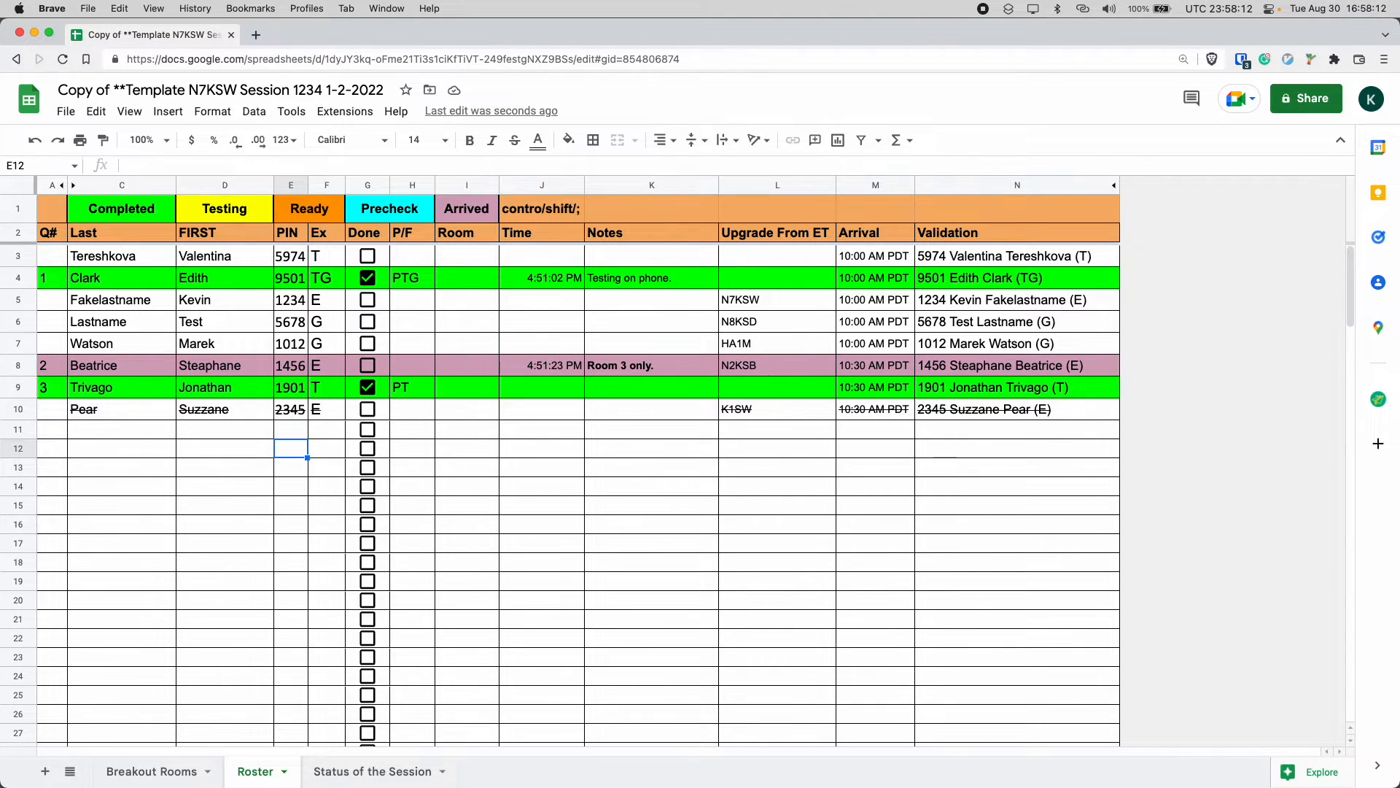
key(Up)
key(Left)
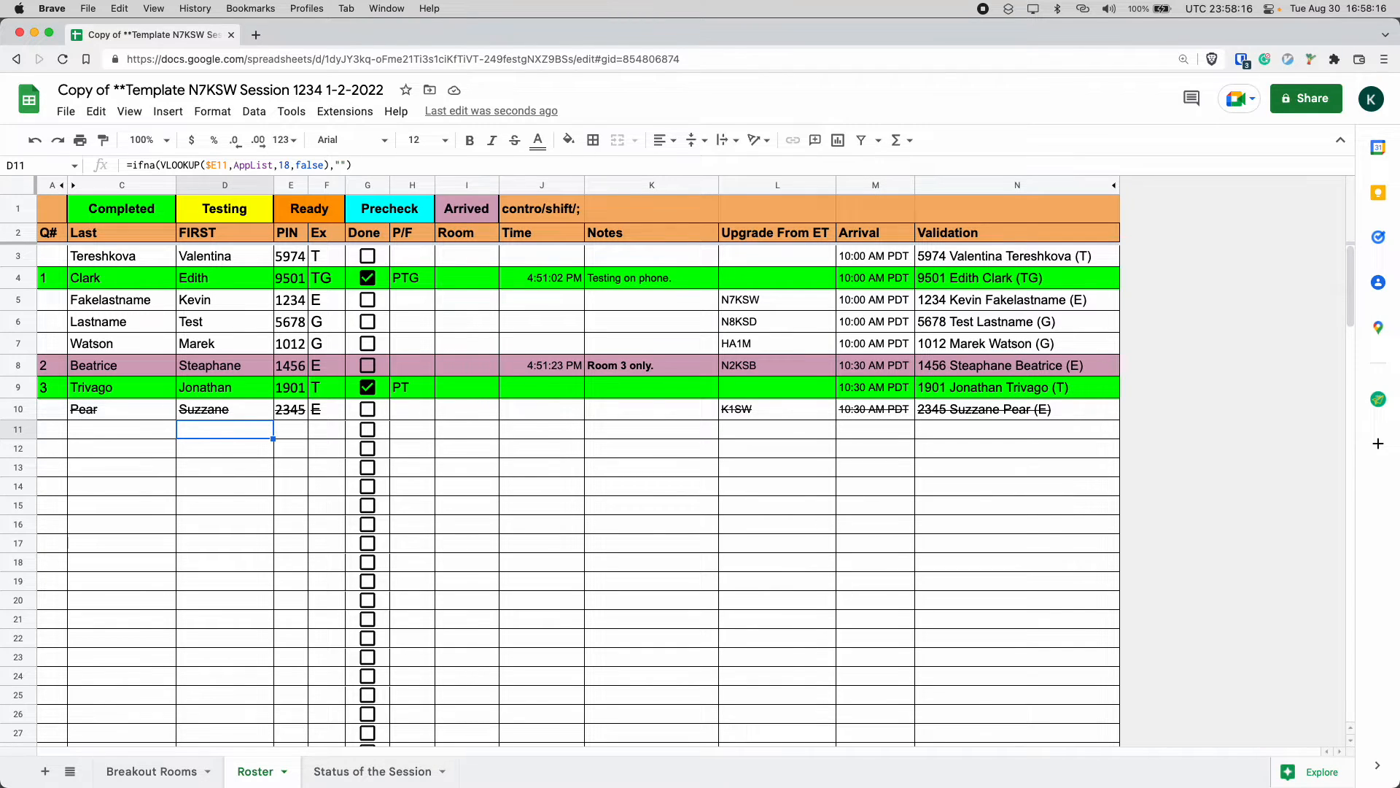
text(NEW)
key(BackSpace)
key(BackSpace)
key(BackSpace)
text(New)
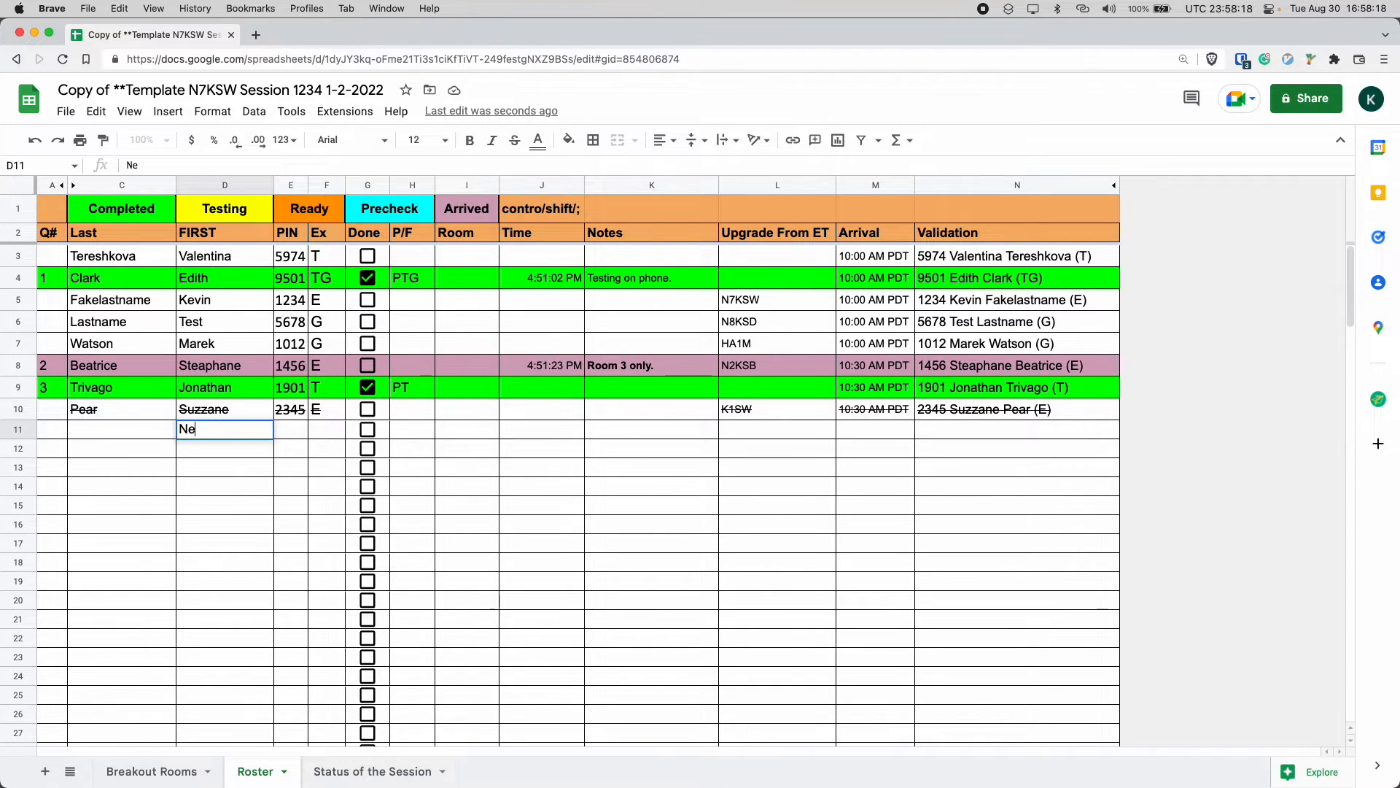
key(Tab)
Examine the formulas in the Ex column and row 11 cells.
key(Left)
key(Left)
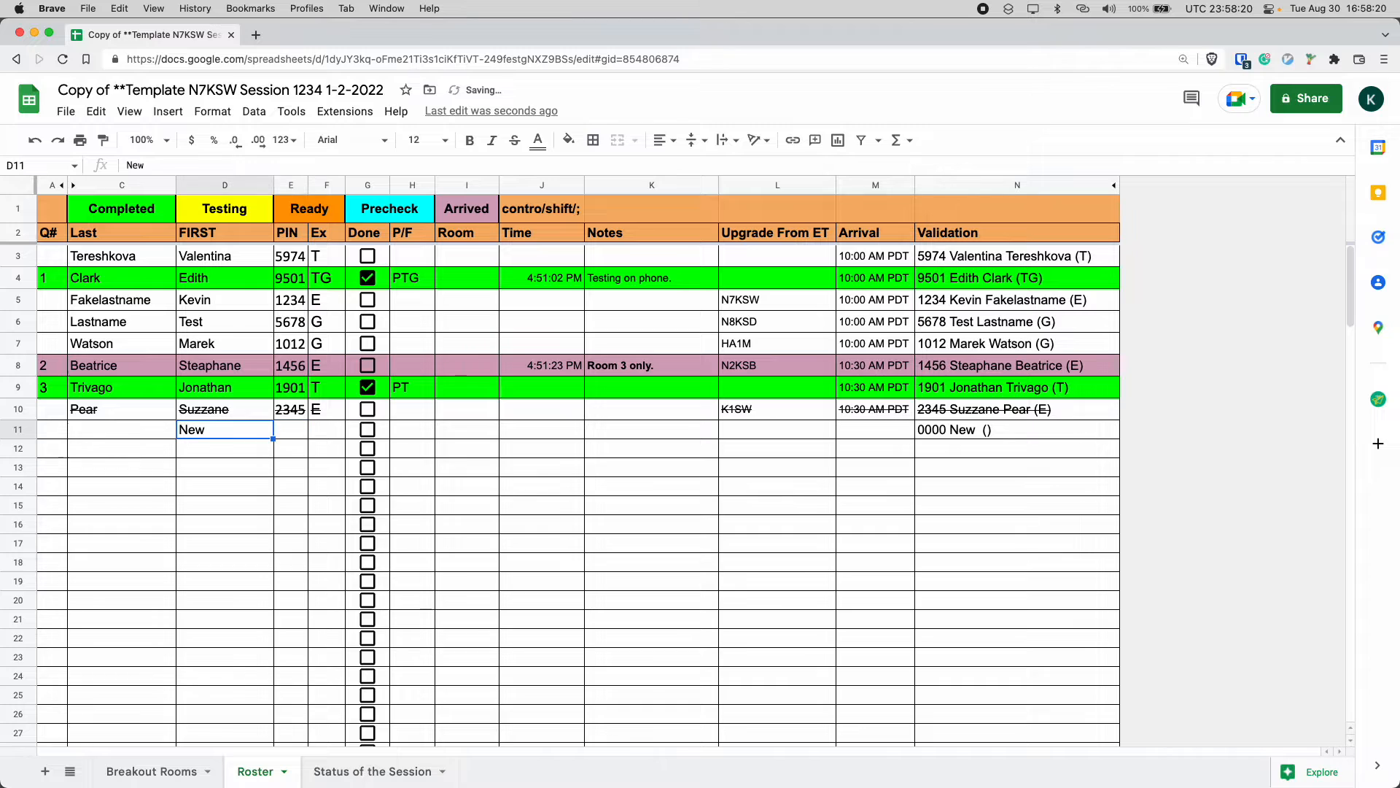
key(Right)
key(Right)
key(Right)
key(Up)
key(Down)
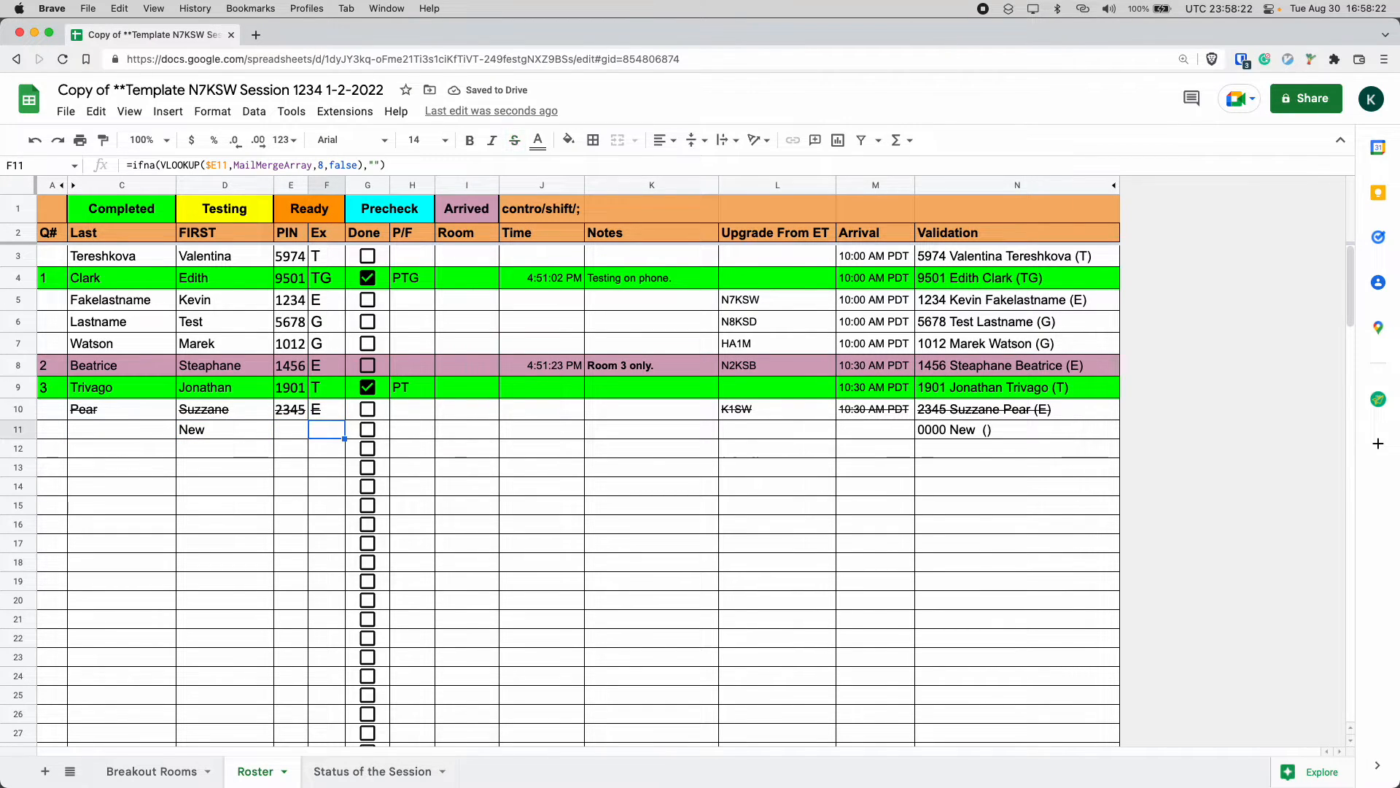
key(Left)
key(Left)
key(Right)
key(Right)
key(Up)
key(Up)
key(Up)
key(Up)
key(Up)
key(Up)
key(Up)
key(Up)
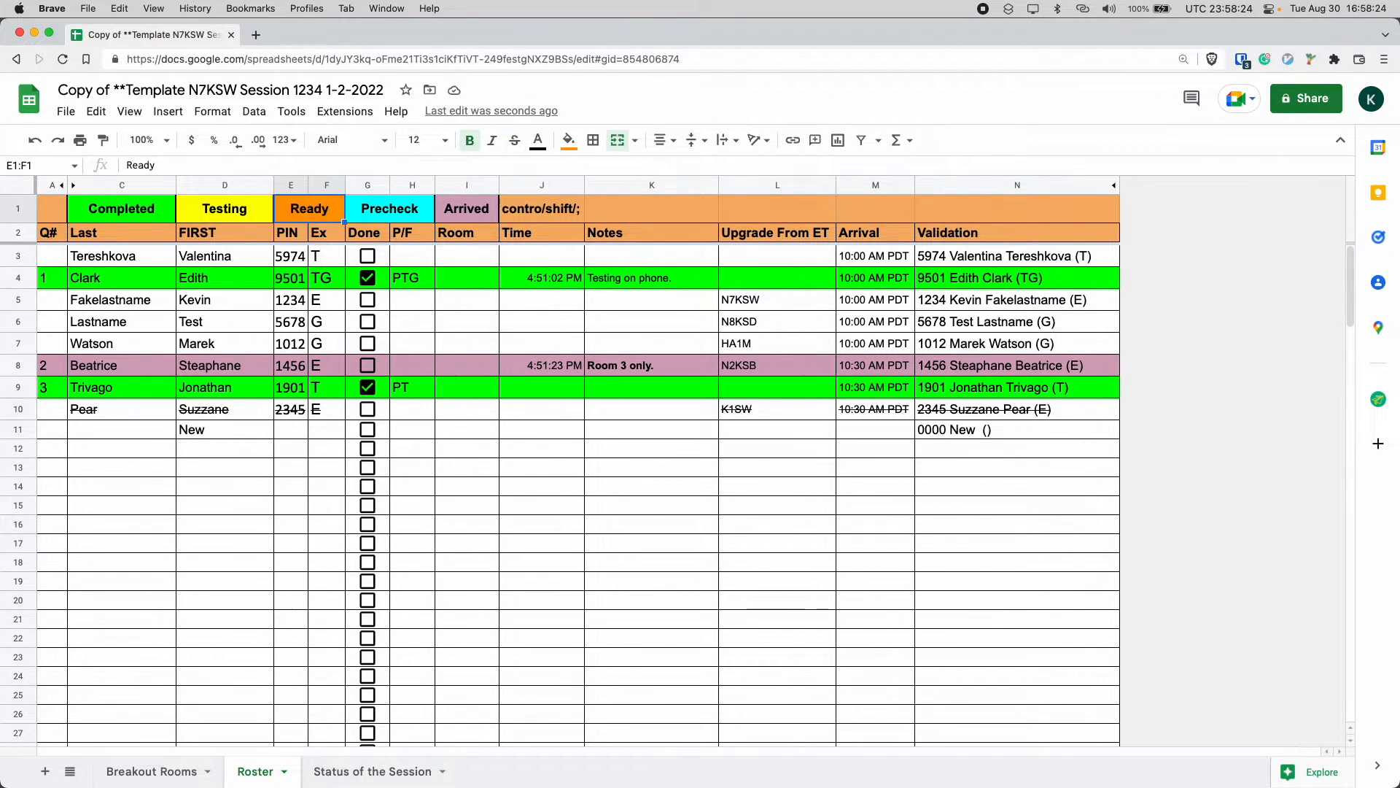
key(Down)
key(Down)
key(Down)
key(Down)
key(Down)
key(Down)
key(Down)
key(Down)
key(Down)
key(Down)
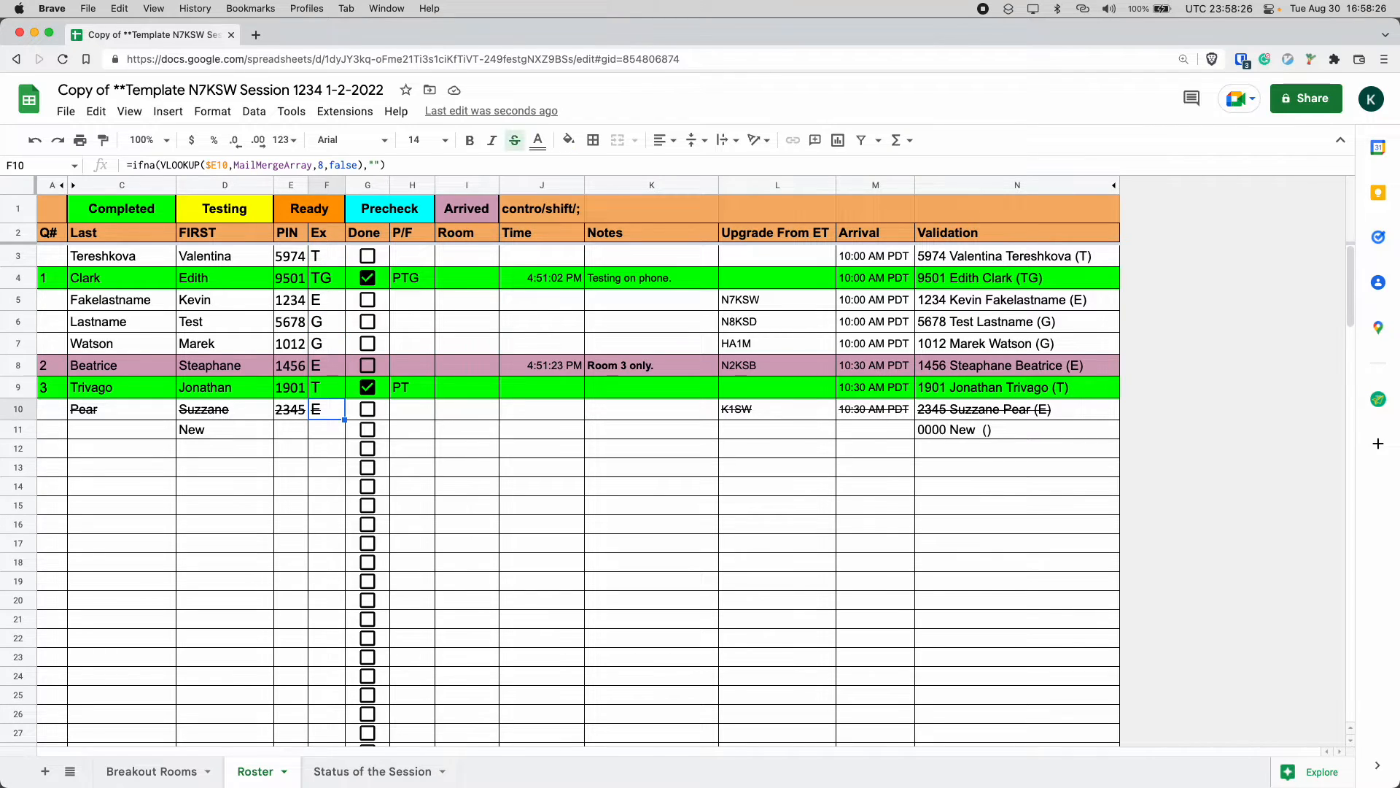
key(Up)
key(Up)
key(Up)
key(Up)
key(Up)
key(Up)
key(Up)
key(Up)
key(Up)
key(Up)
key(Down)
key(Down)
key(Down)
key(Down)
key(Down)
key(Down)
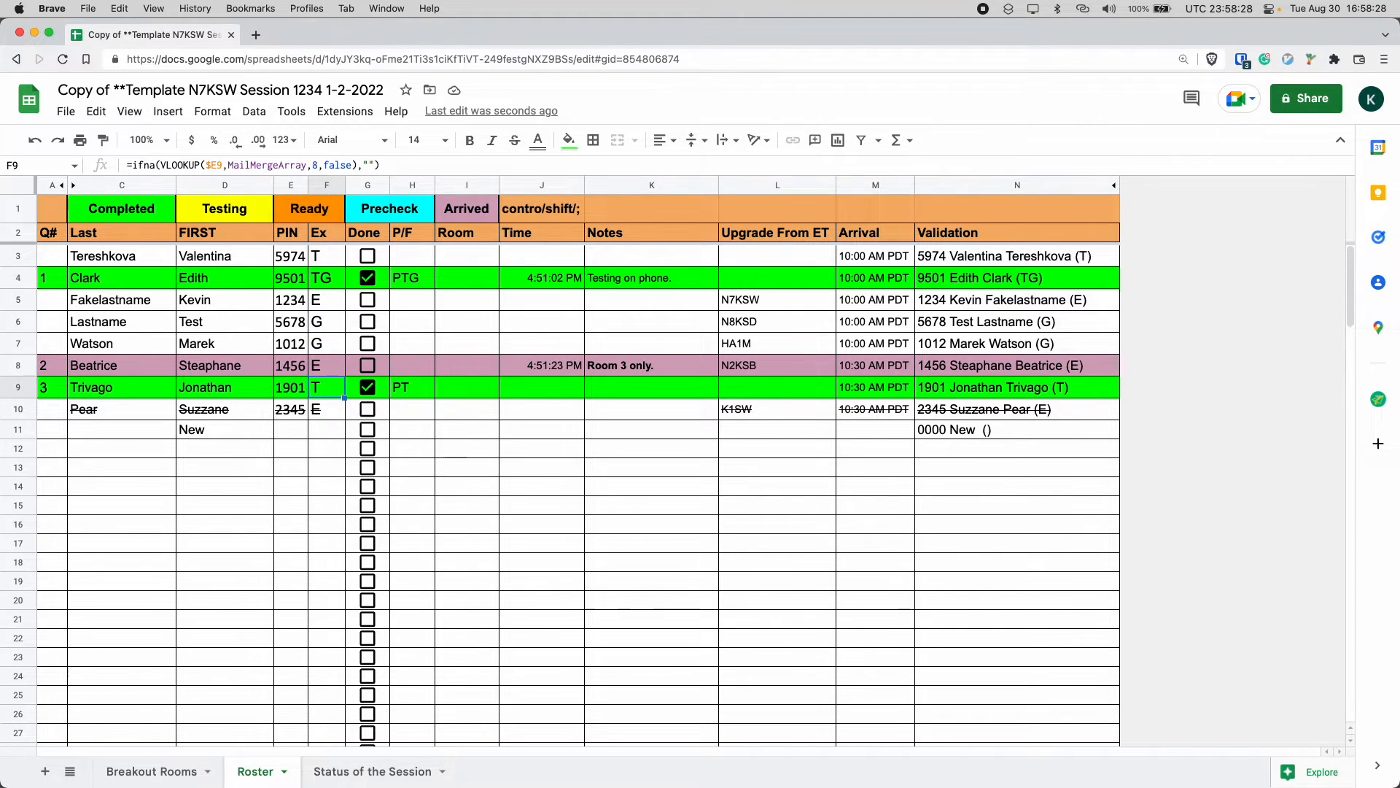
key(Up)
key(Up)
key(Up)
key(Up)
key(Up)
key(Down)
key(Down)
key(Up)
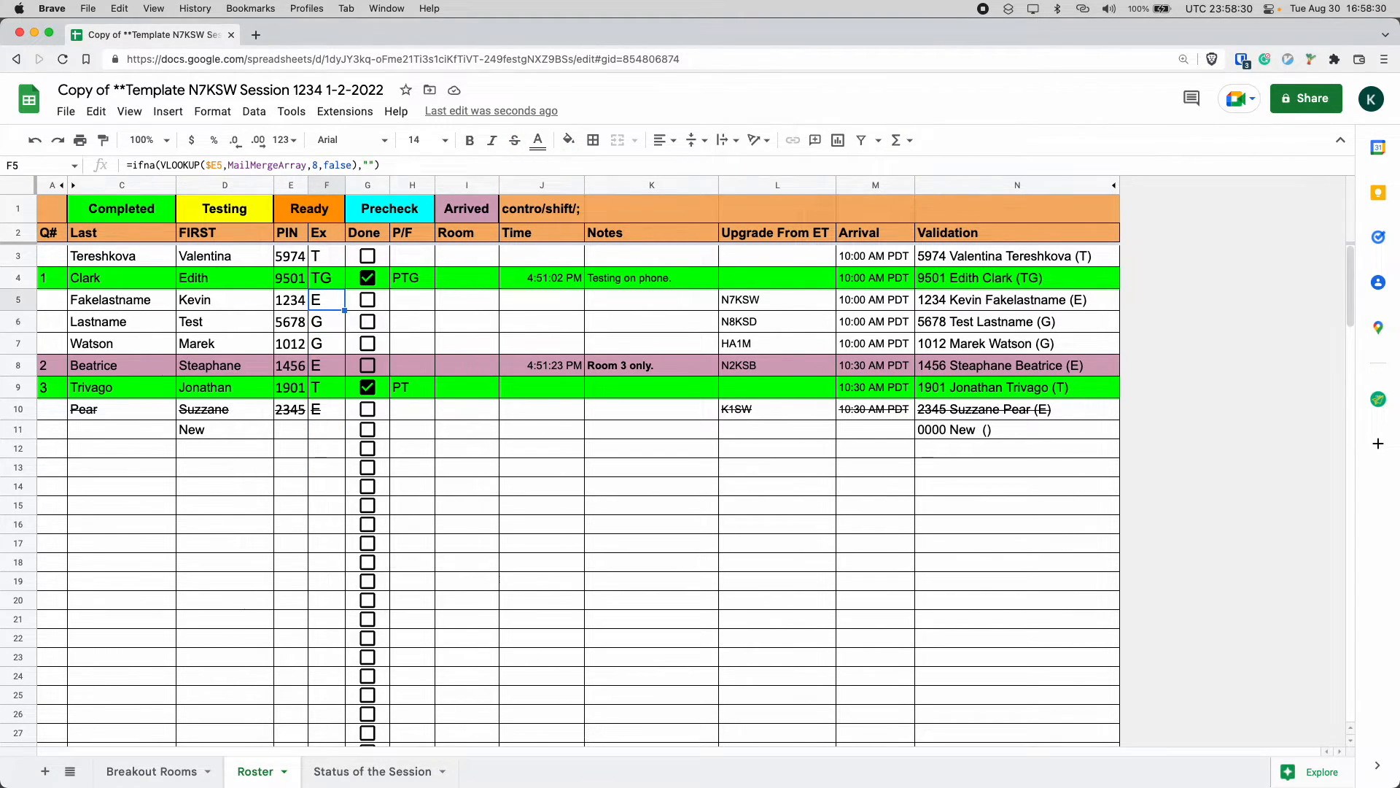
key(Left)
key(Right)
key(Down)
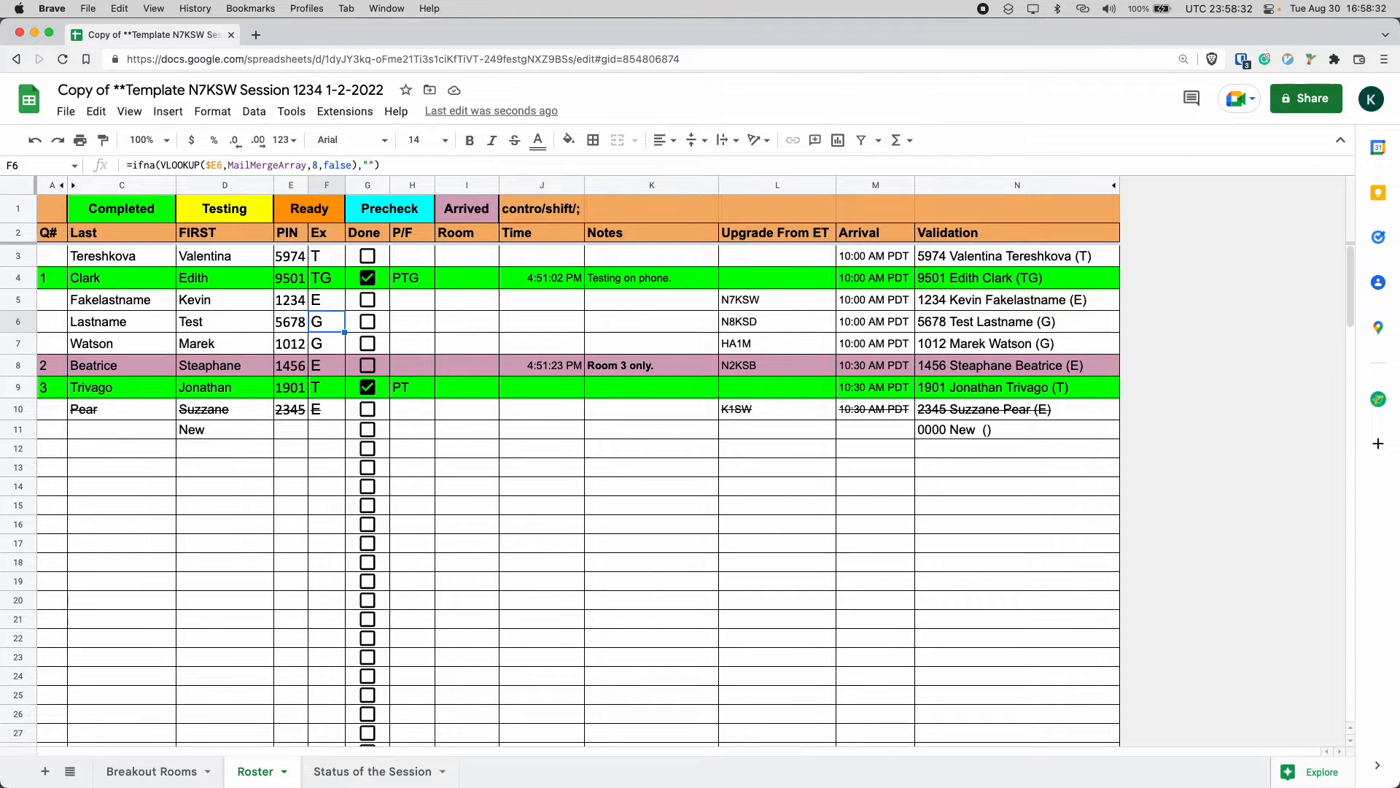
key(Up)
key(Up)
key(Down)
key(Up)
key(Down)
key(Down)
key(Down)
key(Down)
key(Up)
key(Up)
key(Down)
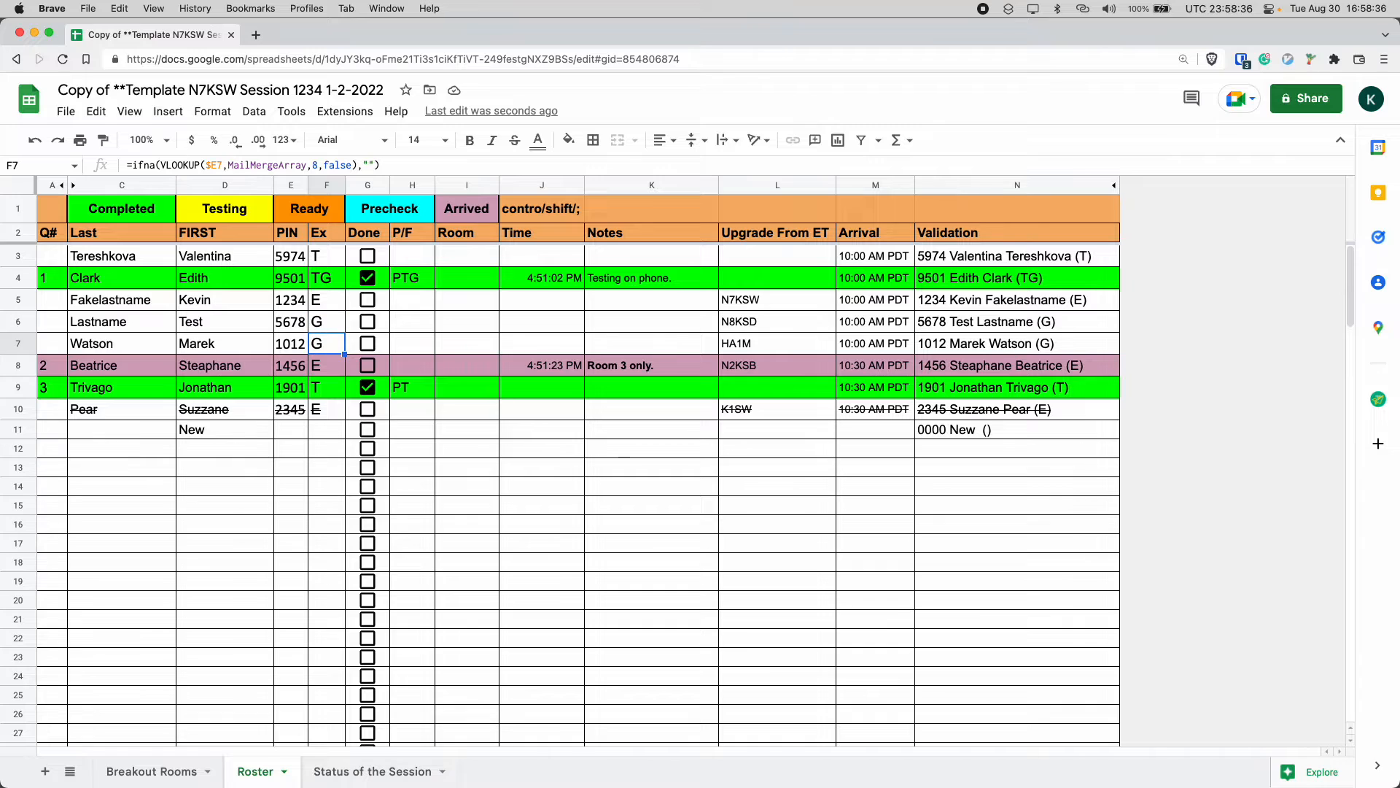
key(Down)
key(Up)
key(Up)
key(Up)
key(Up)
key(Up)
key(Up)
key(Down)
key(Down)
key(Down)
key(Down)
key(Down)
key(Down)
key(Down)
key(Down)
key(Down)
key(Down)
key(Down)
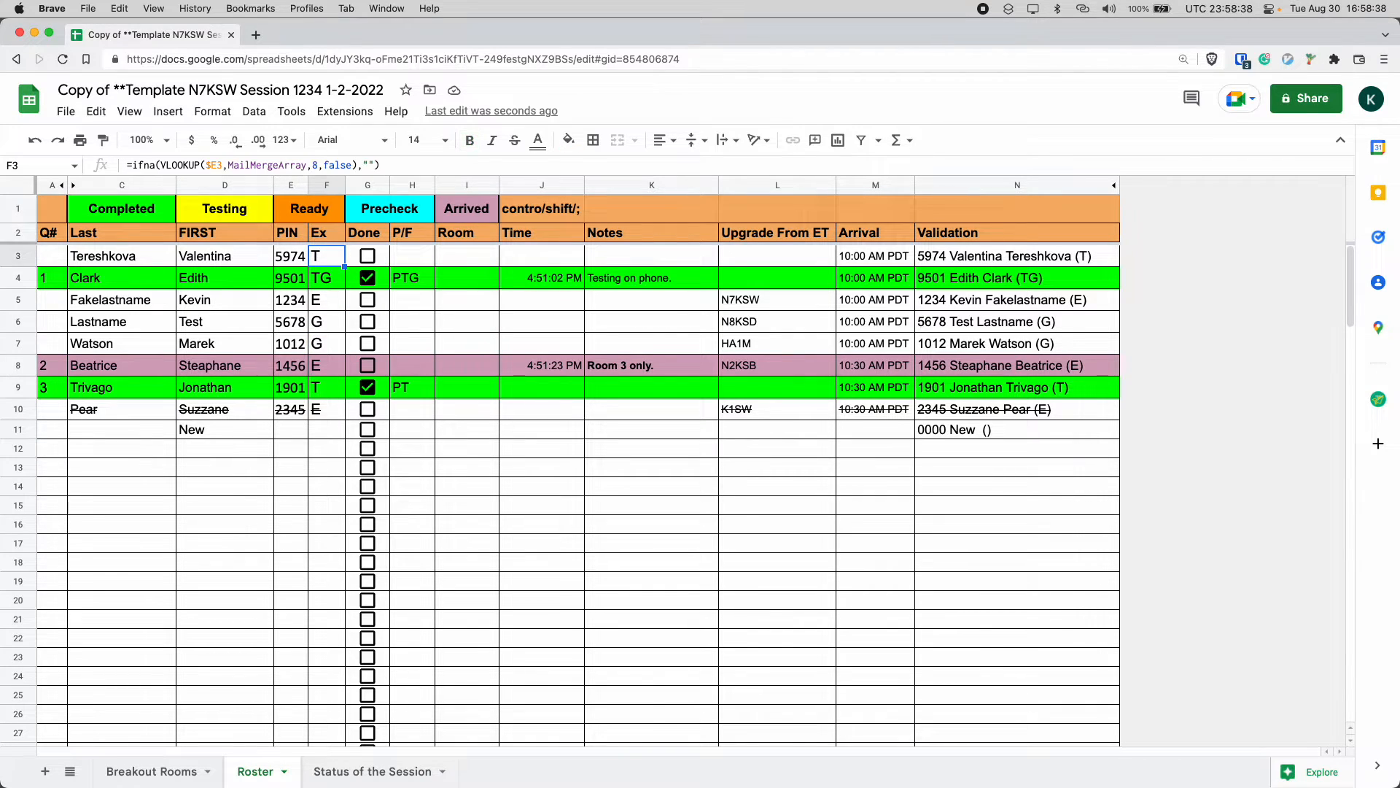
key(Up)
key(Up)
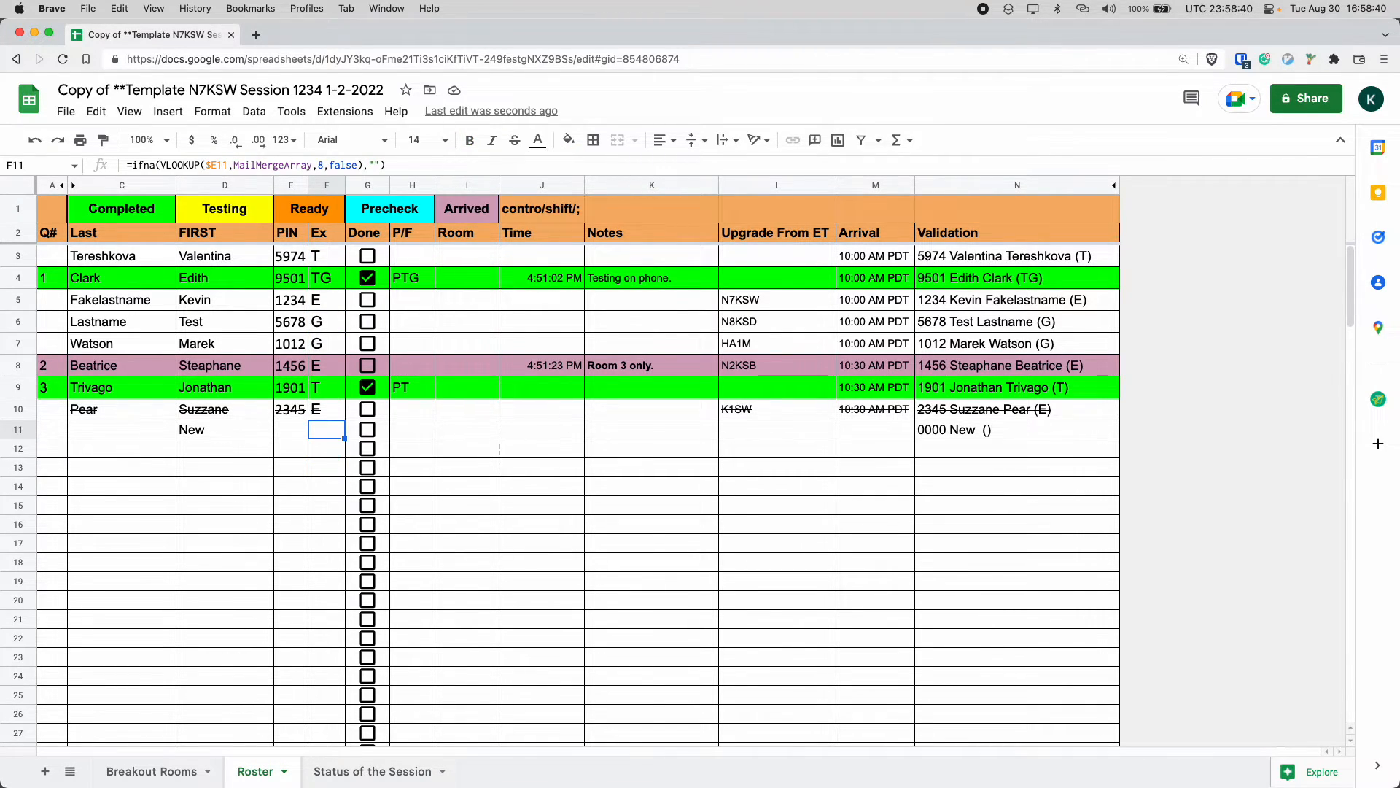
key(Left)
key(Left)
key(Down)
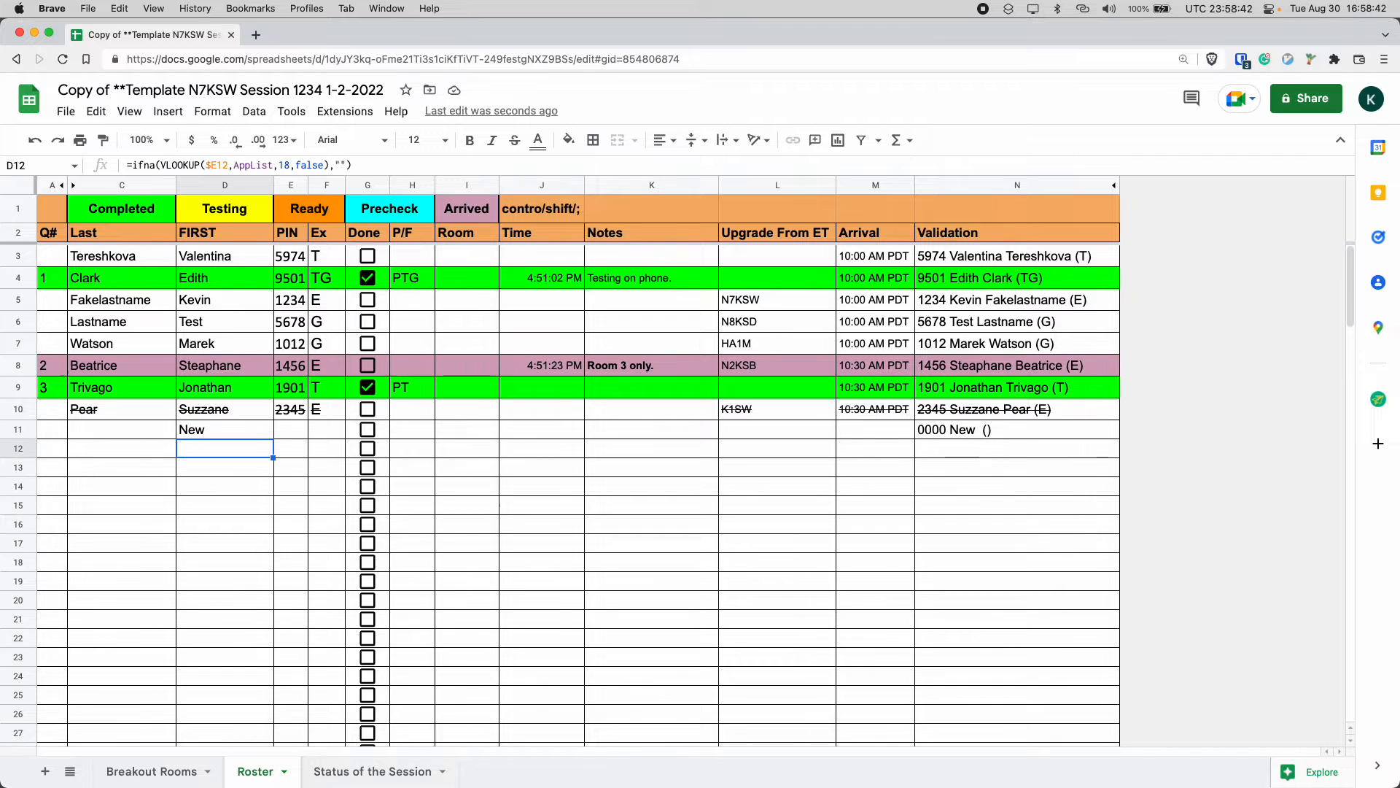
key(Up)
key(Right)
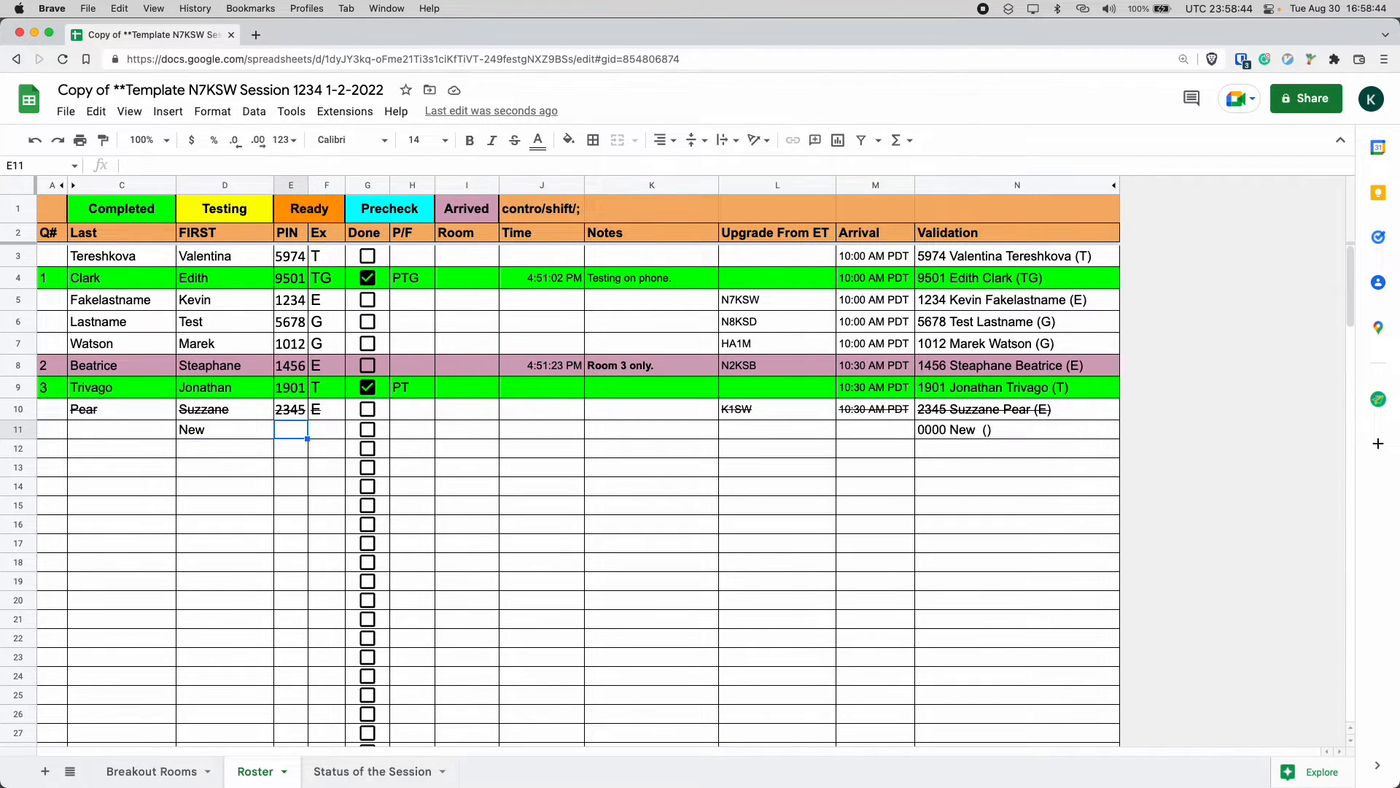
key(Left)
key(Right)
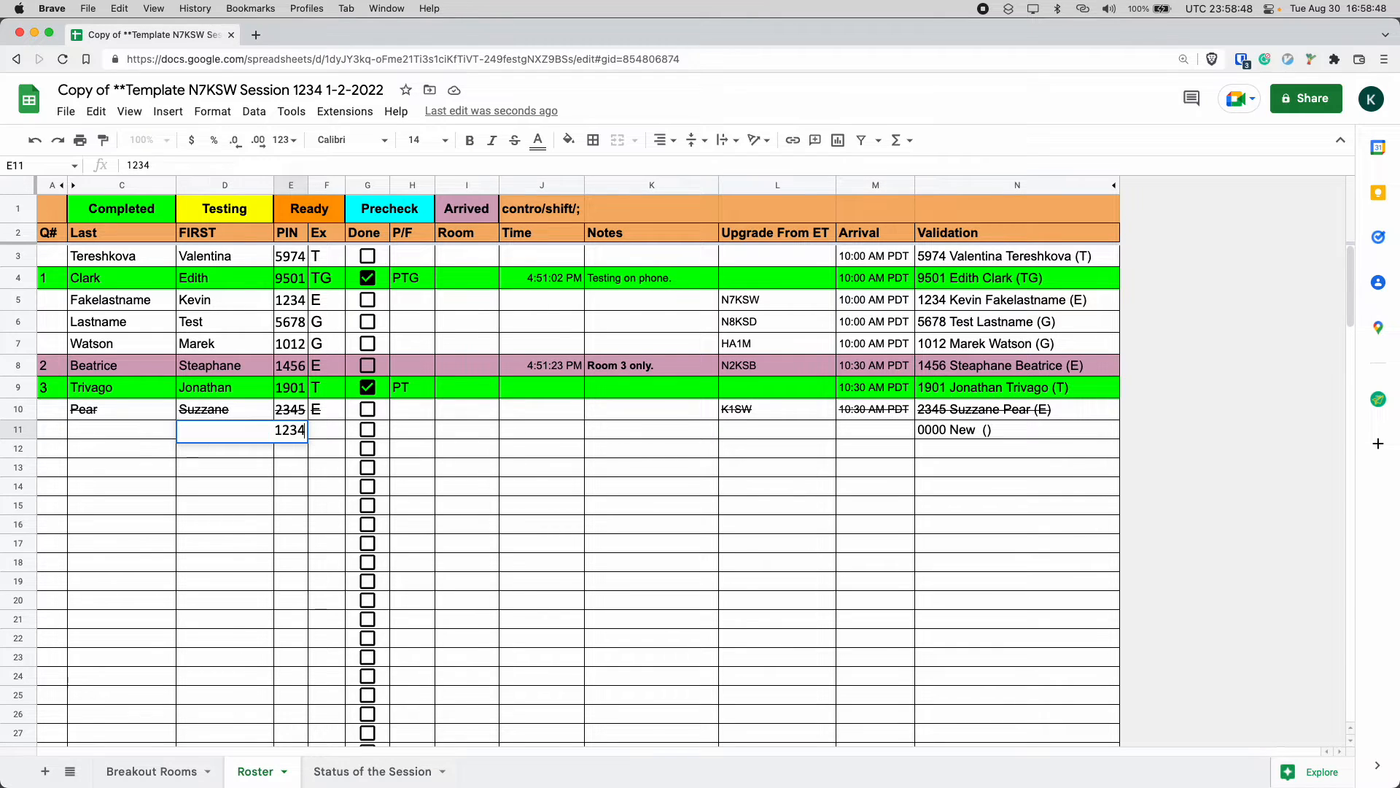
key(Return)
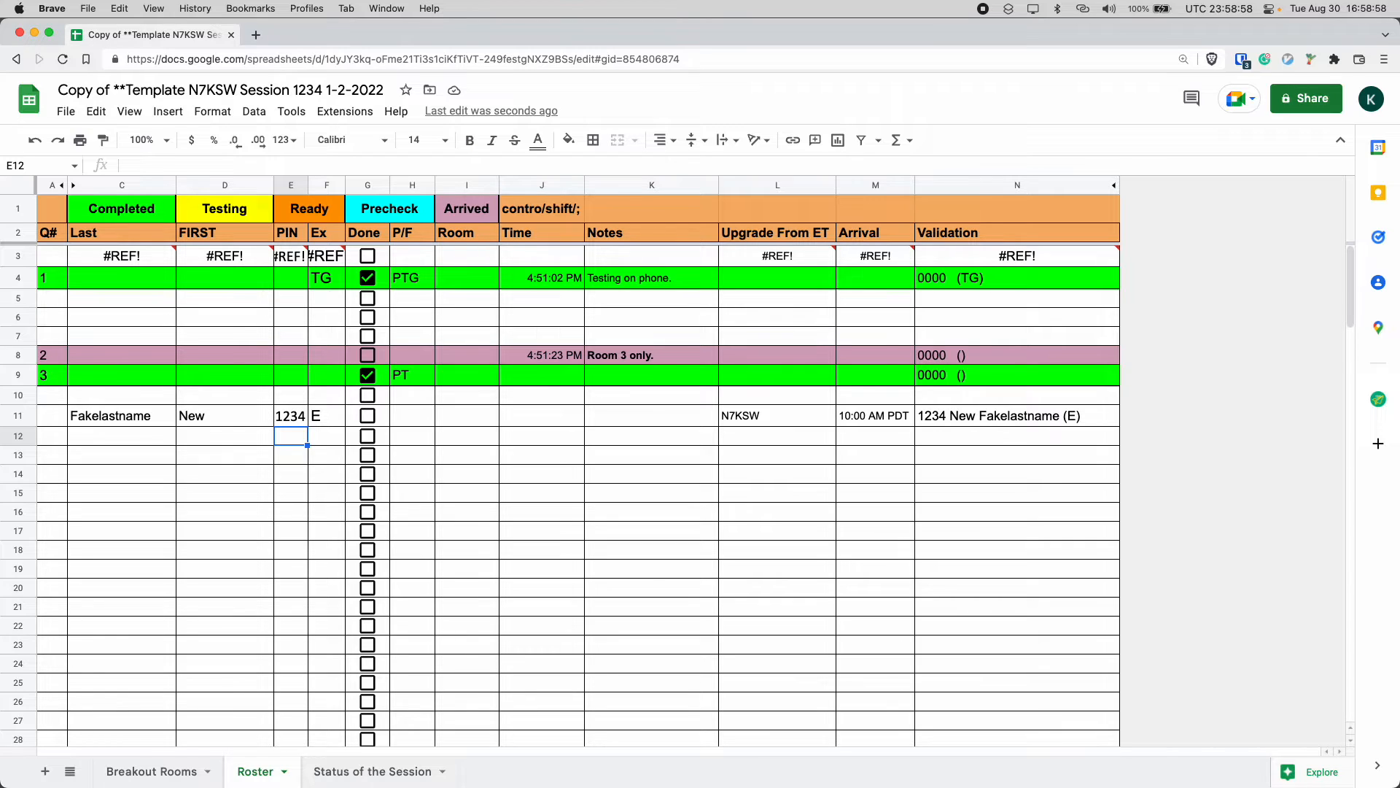
Inspect the PIN column's array formula in row 3.
key(Up)
key(Up)
key(Up)
key(Up)
key(Up)
key(Up)
key(Up)
key(Up)
key(Up)
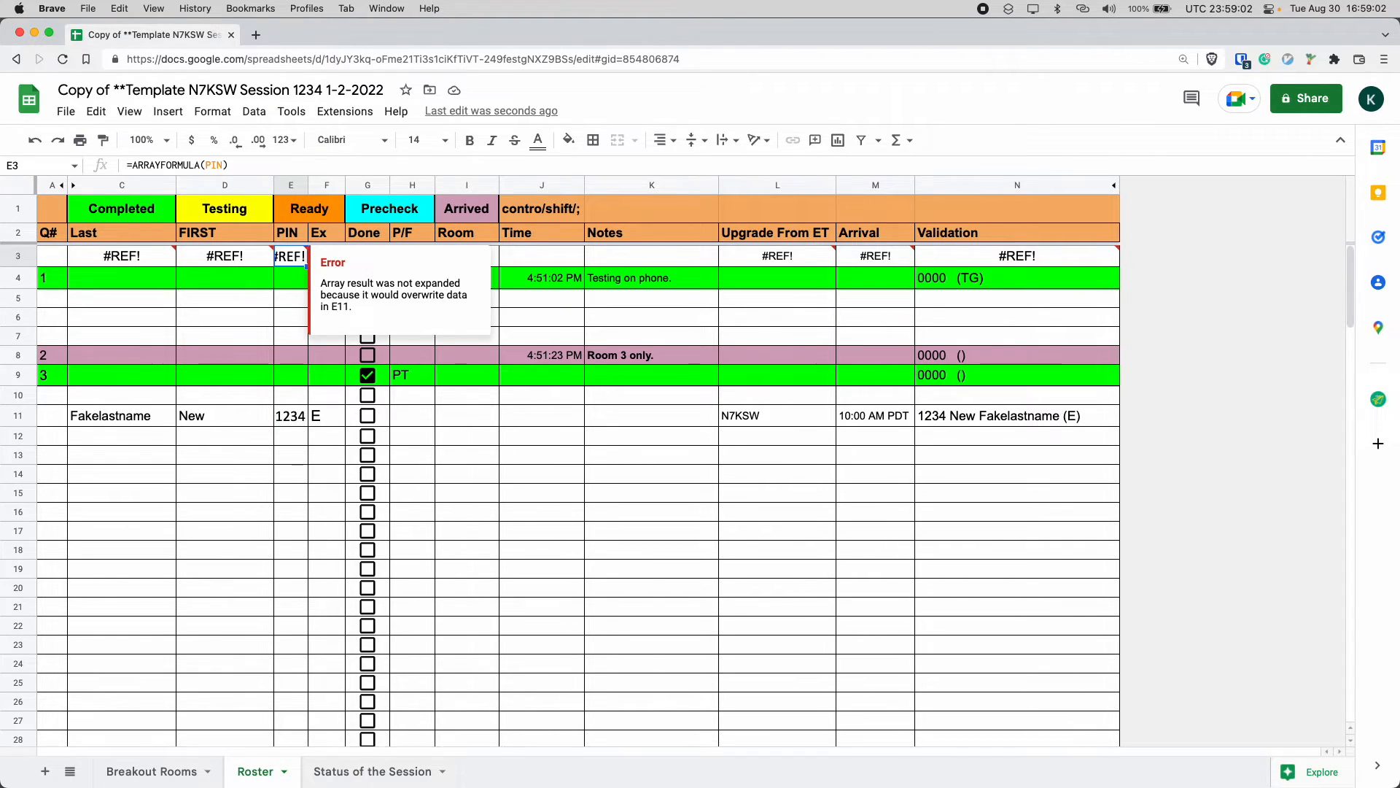
key(Return)
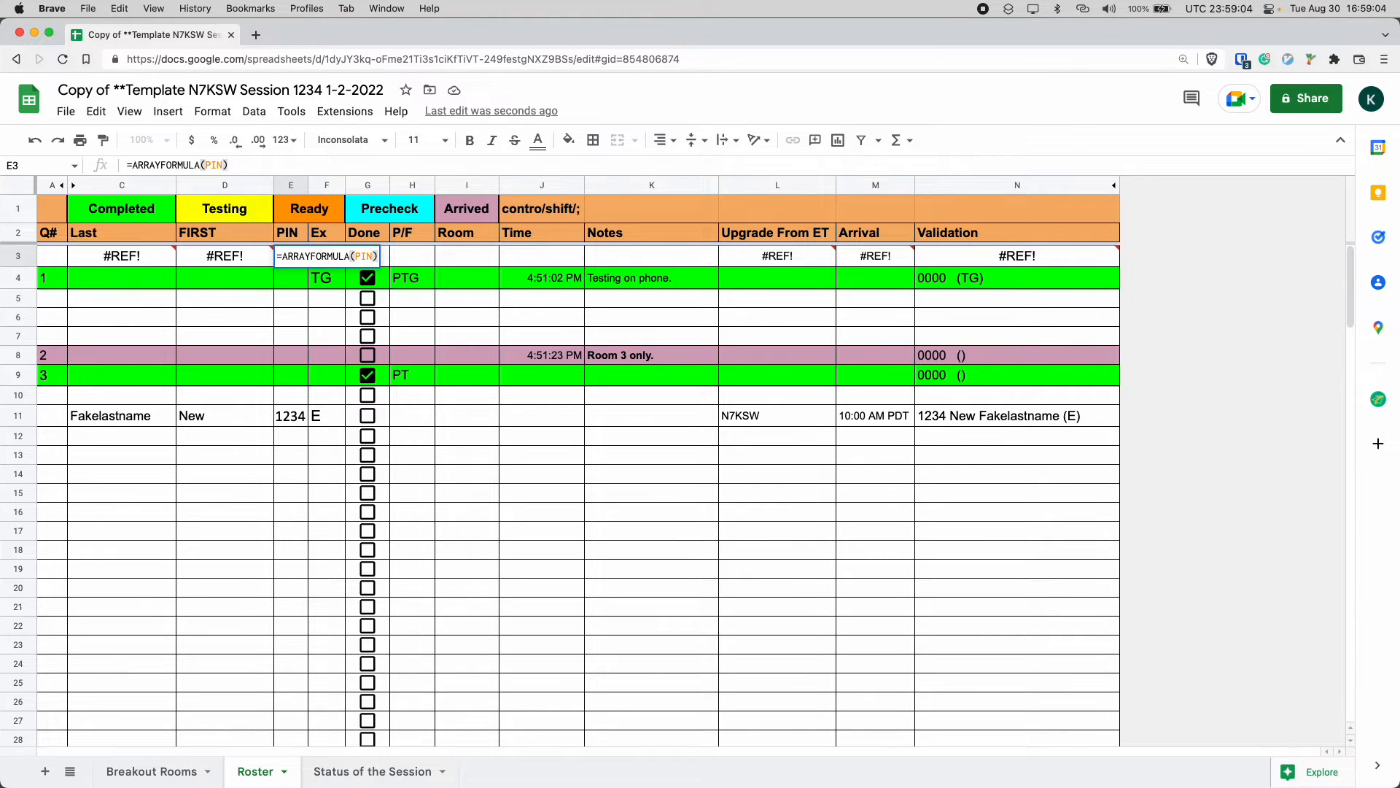
key(Home)
key(Up)
key(End)
key(Return)
key(Down)
key(Down)
key(Down)
key(Down)
key(Down)
key(Down)
key(Down)
key(Down)
key(Down)
key(Down)
key(Down)
key(Down)
key(Down)
key(Down)
key(Down)
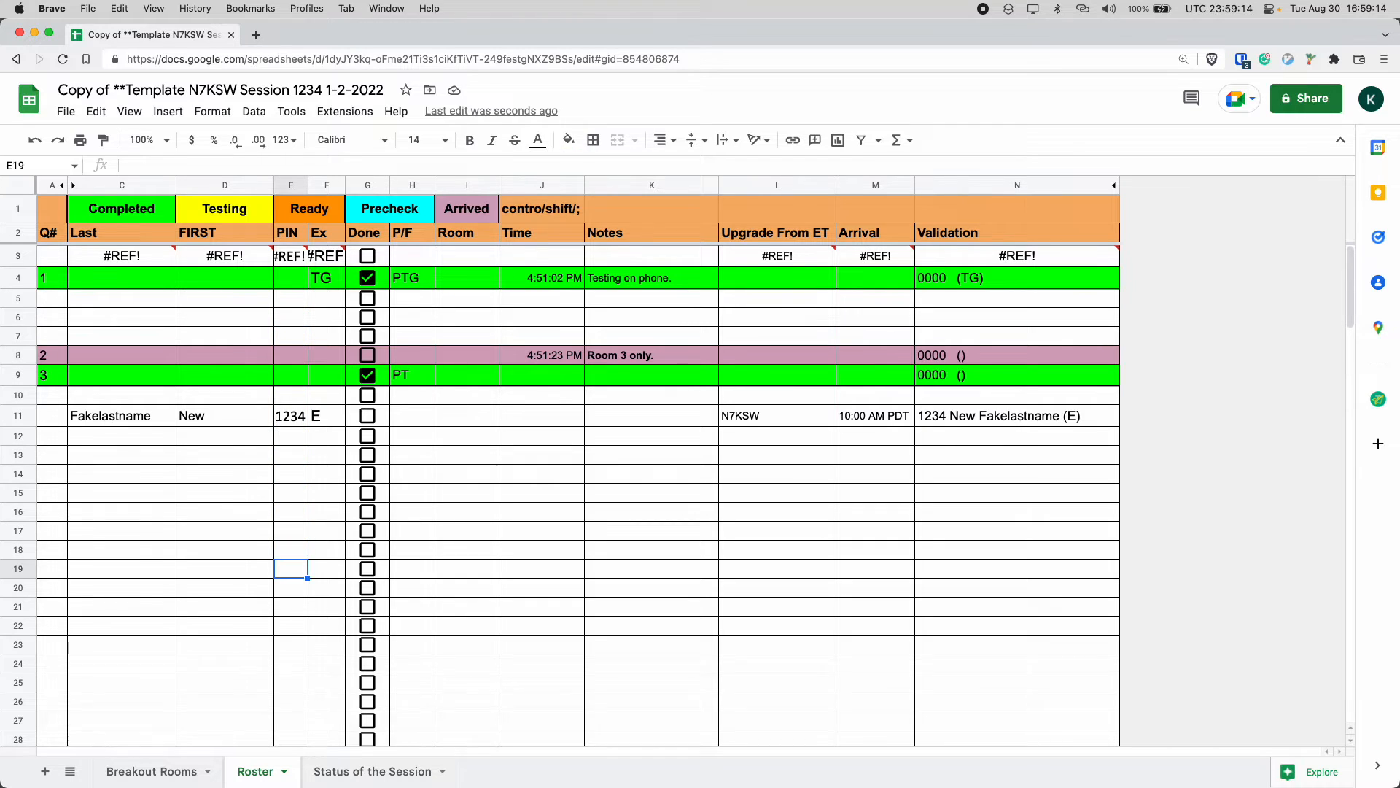
Clear the PIN value from row 11.
key(Up)
key(Up)
key(Up)
key(Up)
key(Up)
key(Up)
key(Up)
key(Up)
key(Up)
key(Down)
key(Down)
key(Down)
key(Down)
key(Down)
key(Up)
key(Up)
key(Up)
key(Up)
key(Up)
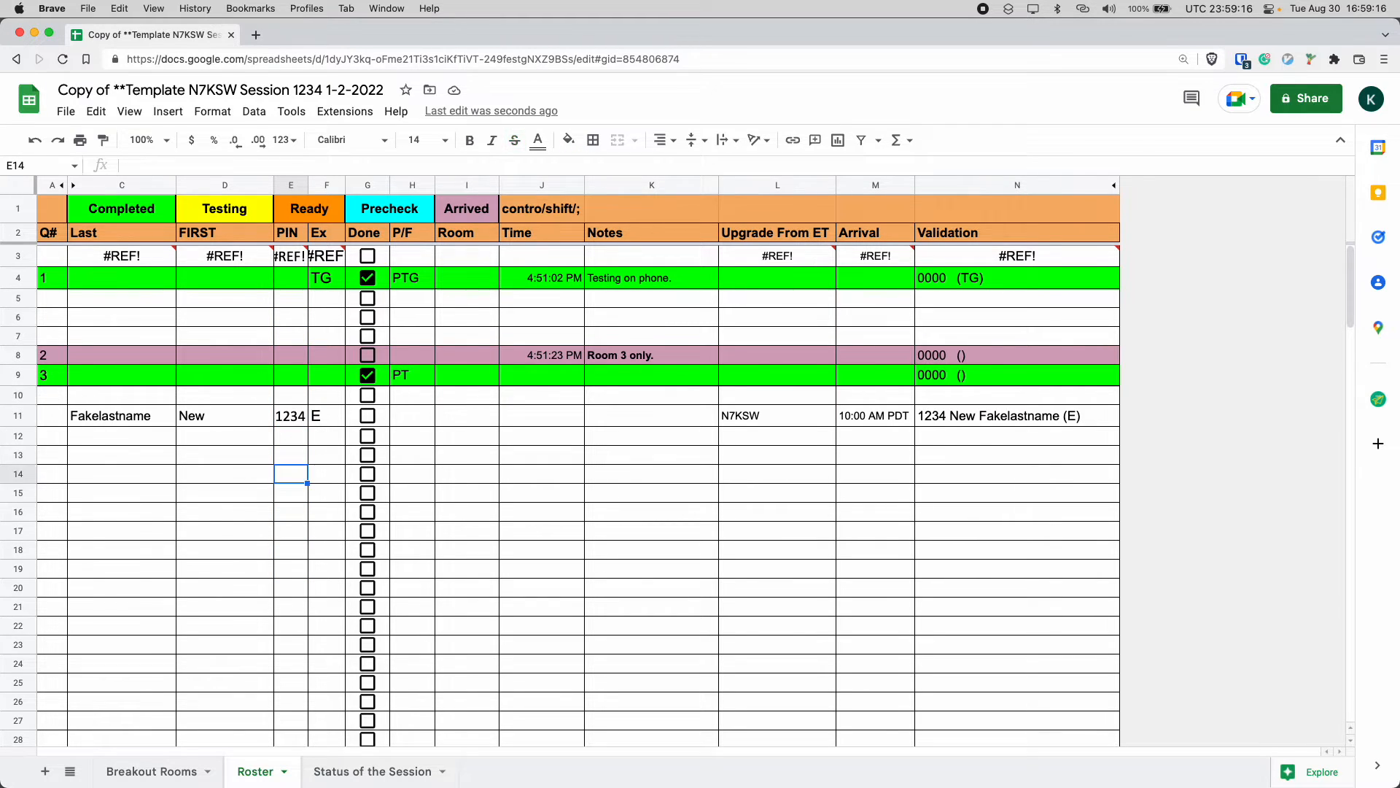
key(Up)
key(Down)
key(Down)
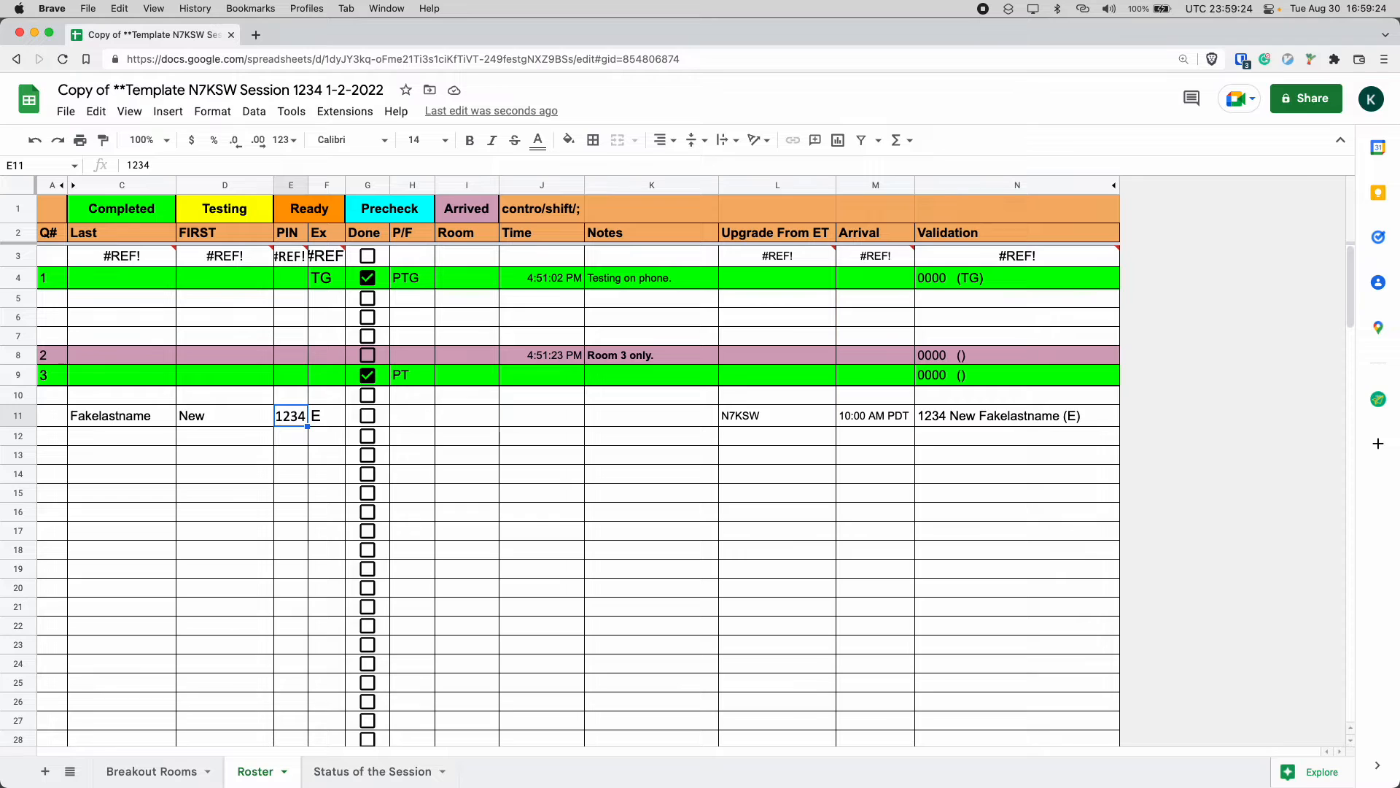
key(Delete)
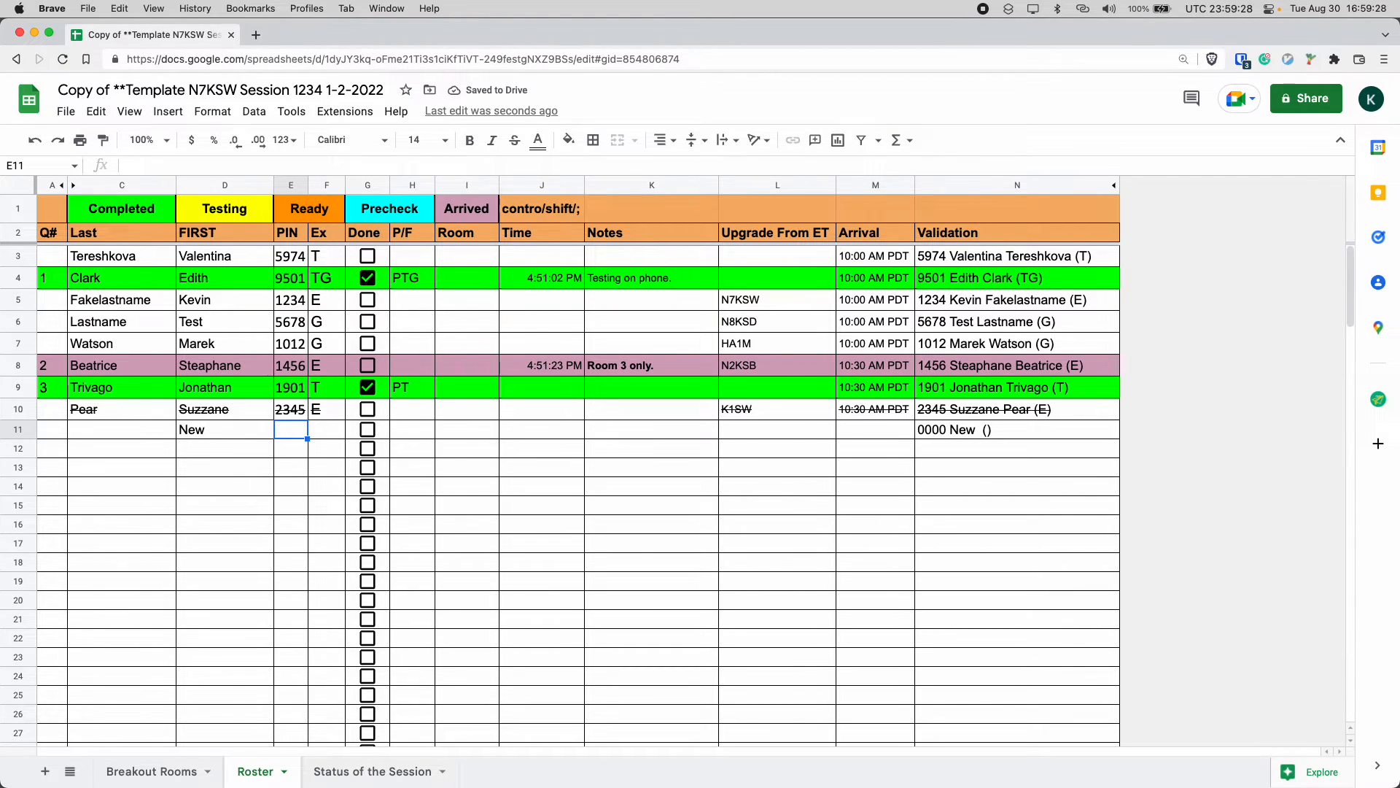
key(super+z)
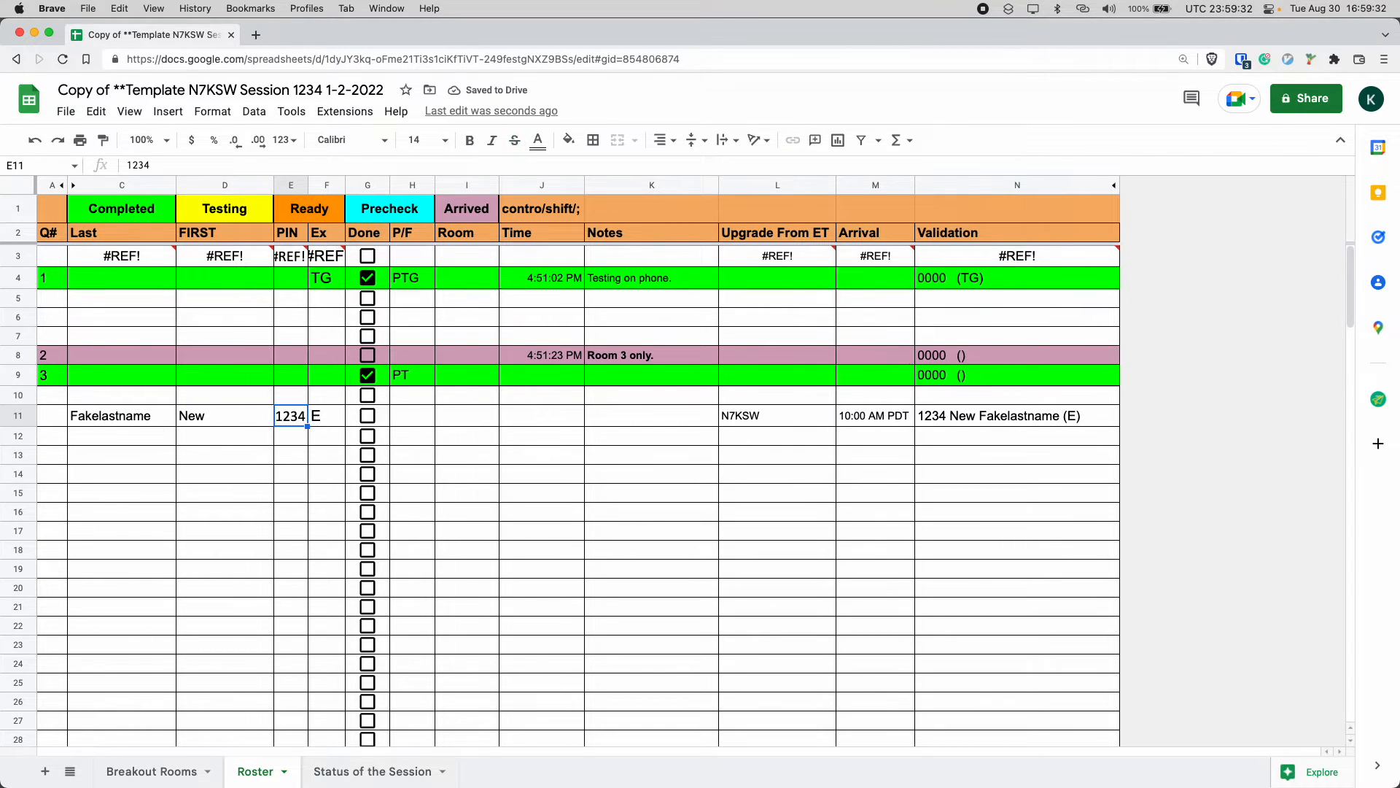
key(Delete)
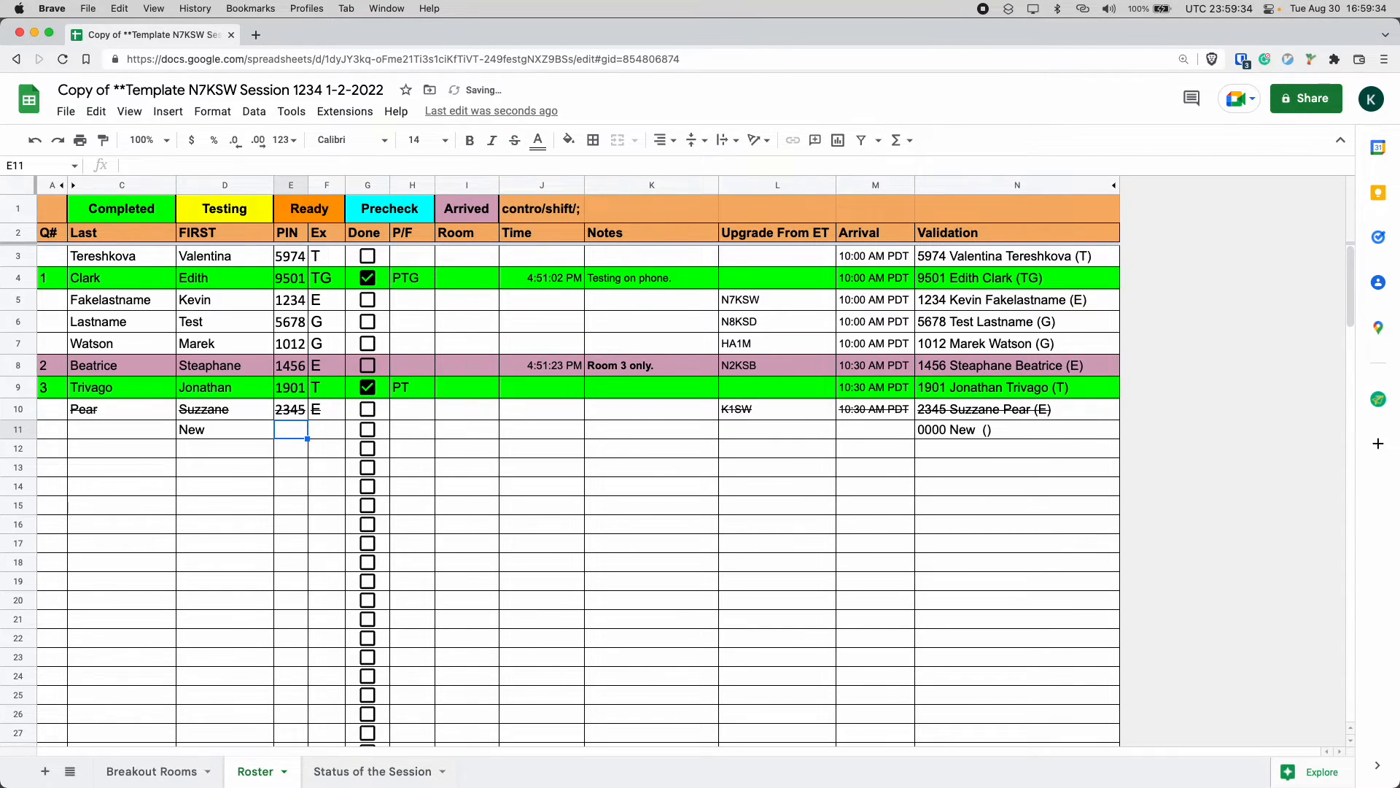
Restore the FIRST column formula in row 11 by copying it from row 12.
key(Left)
key(Left)
key(Right)
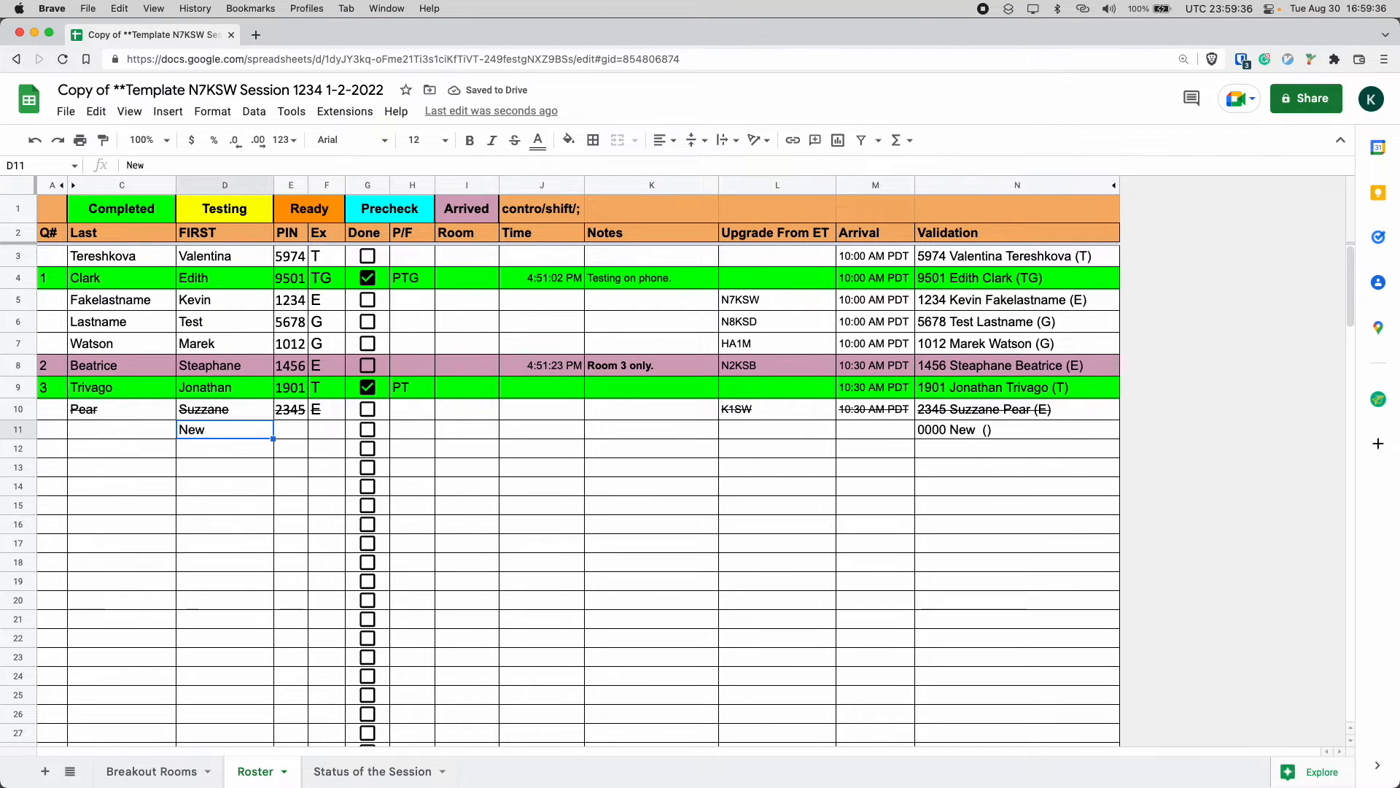
key(Down)
key(ctrl+c)
key(Up)
key(ctrl+v)
key(Right)
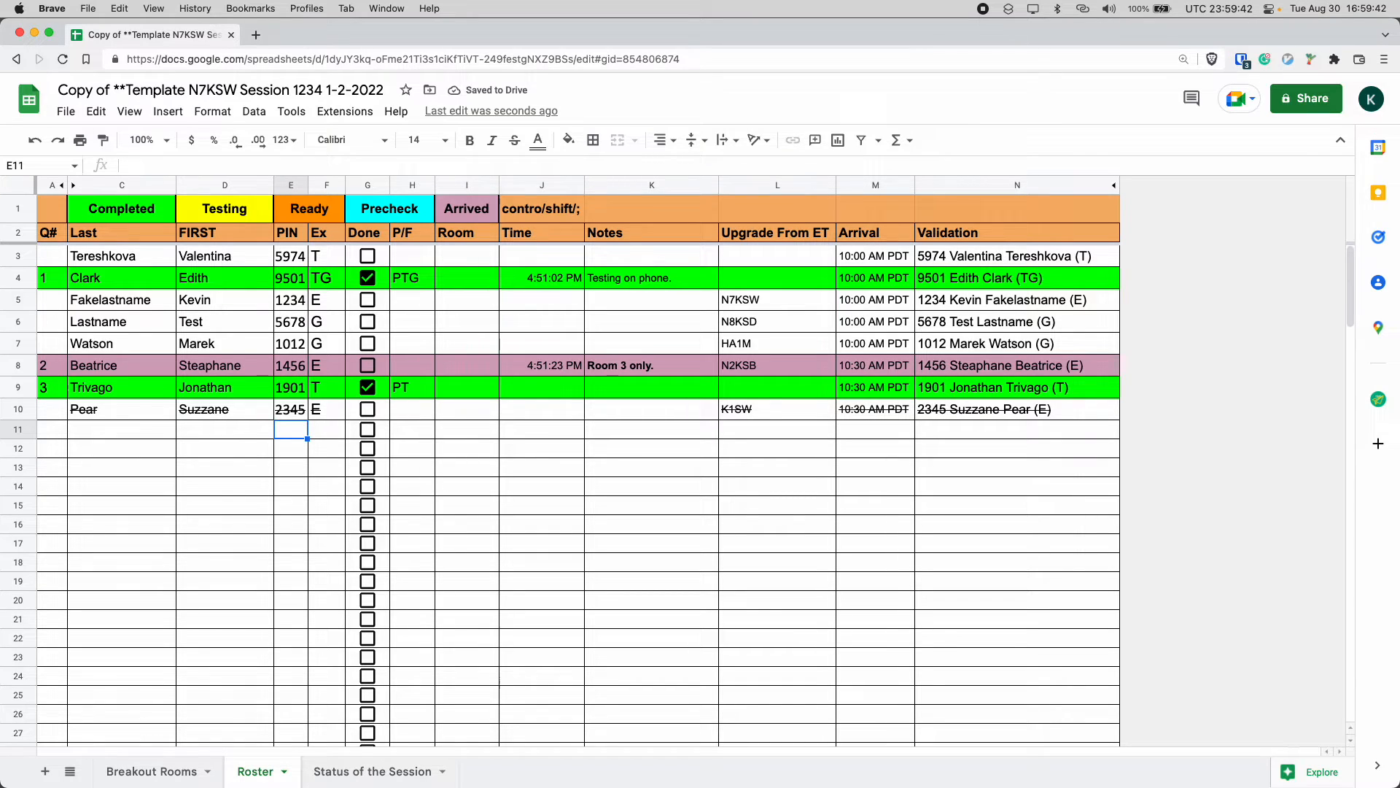
Examine the lookup formulas in the cells of row 11 and the ranges of formula-driven columns across the roster.
key(Left)
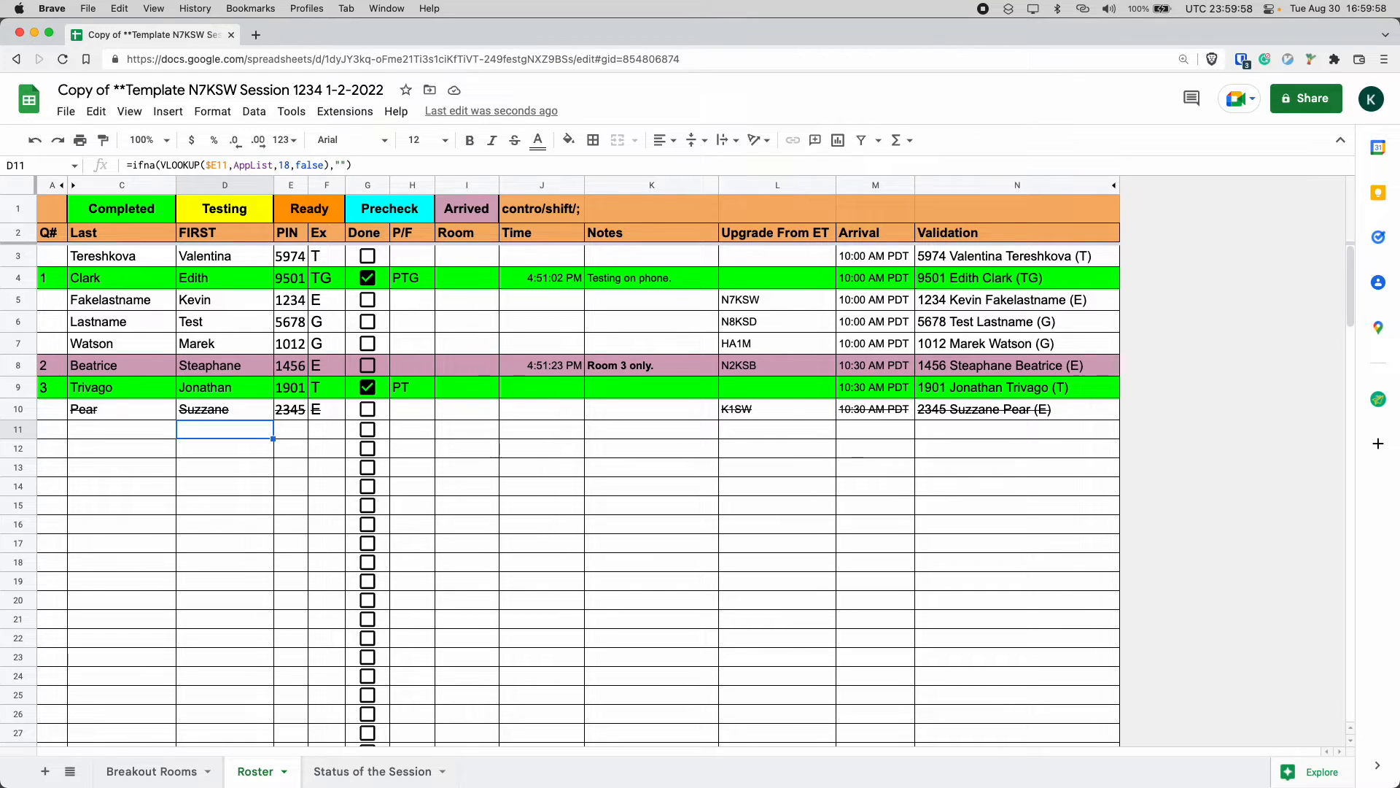
click(291, 430)
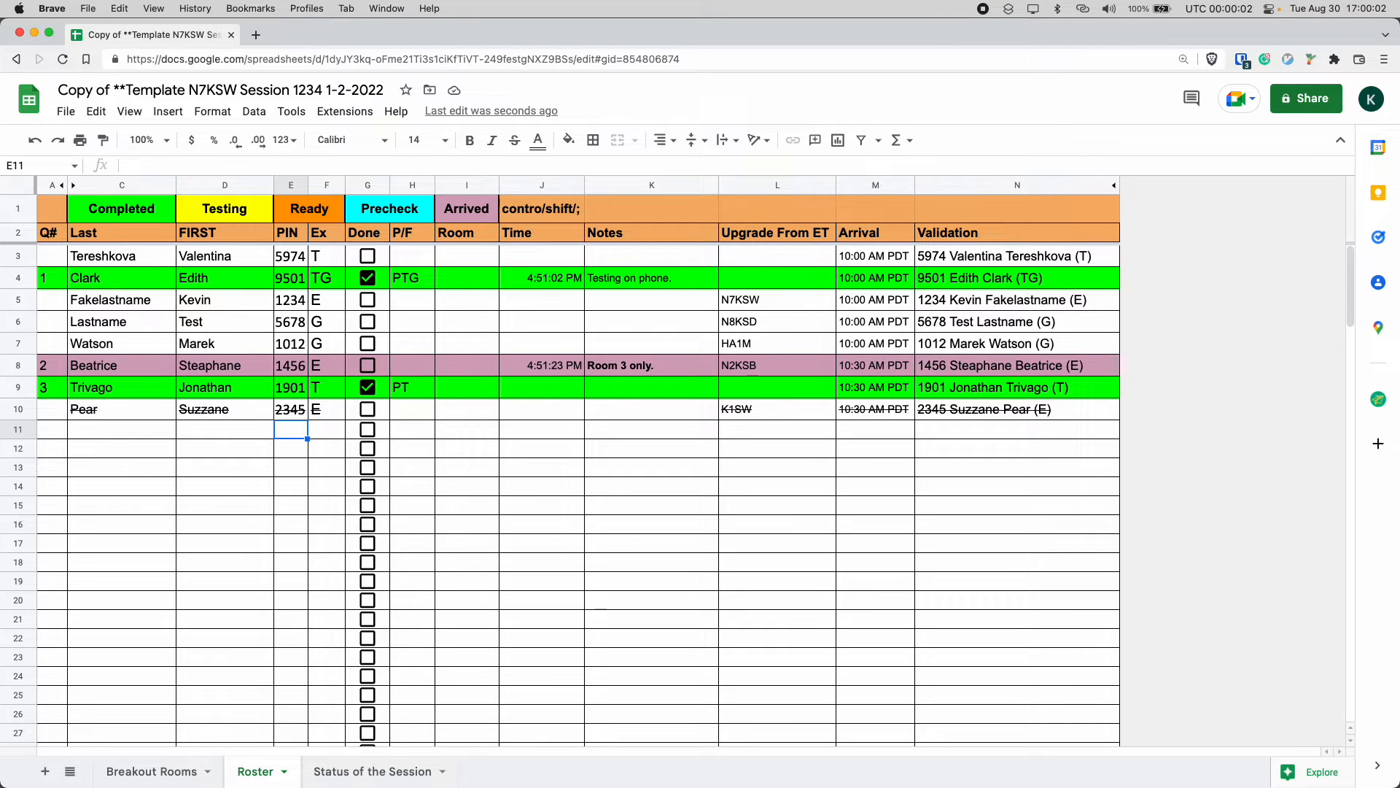
key(Right)
key(Right)
key(Right)
key(Right)
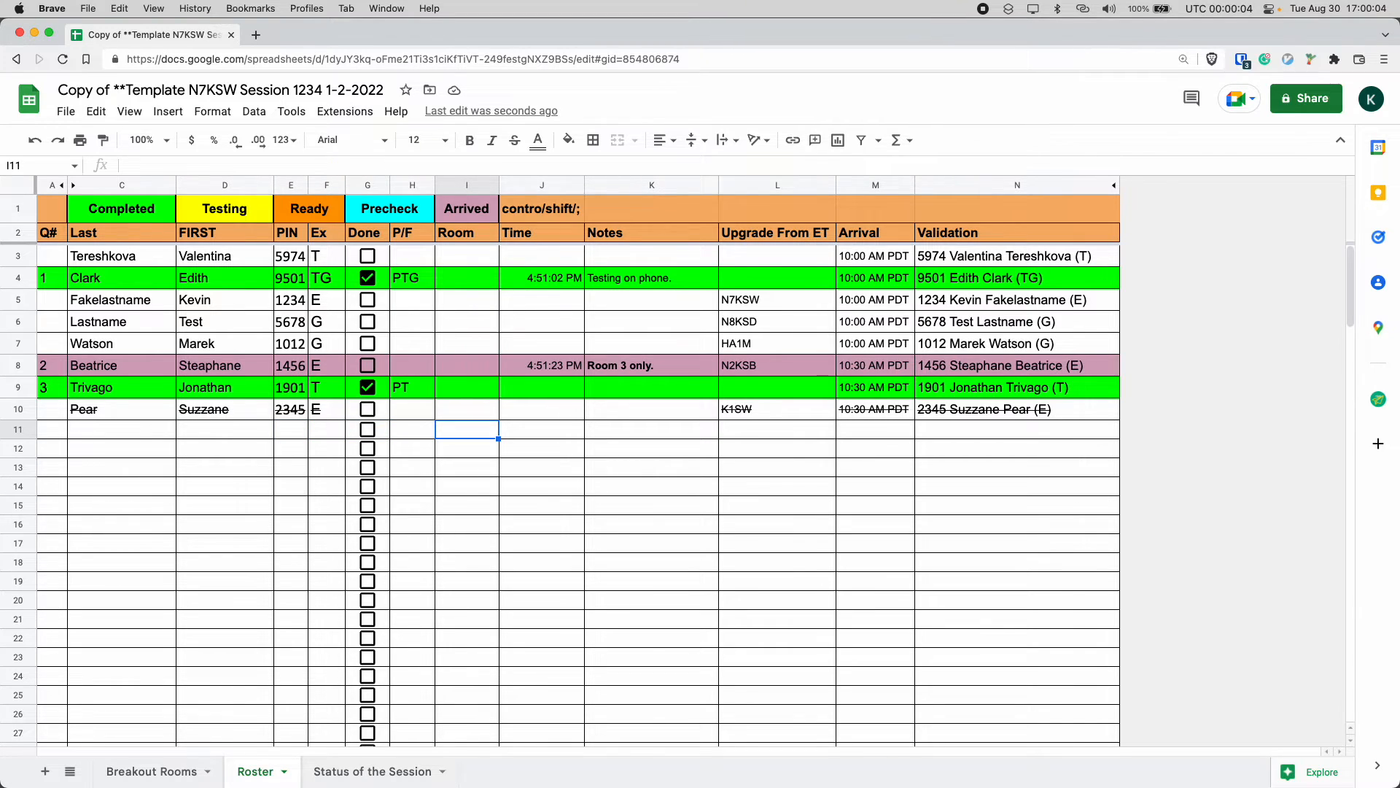
key(Left)
key(Left)
key(Left)
key(Left)
key(Left)
key(Left)
key(Left)
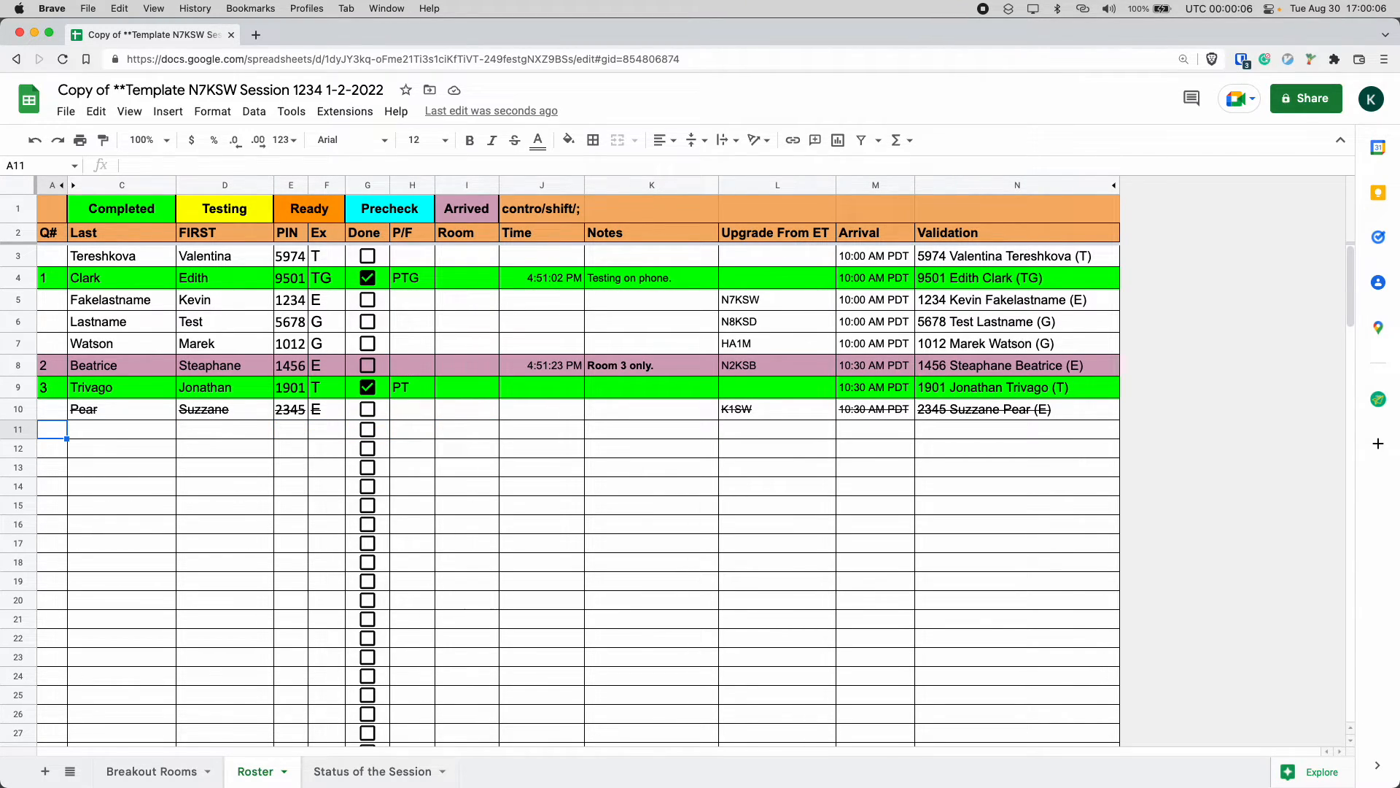
key(Down)
key(Right)
key(Right)
key(Right)
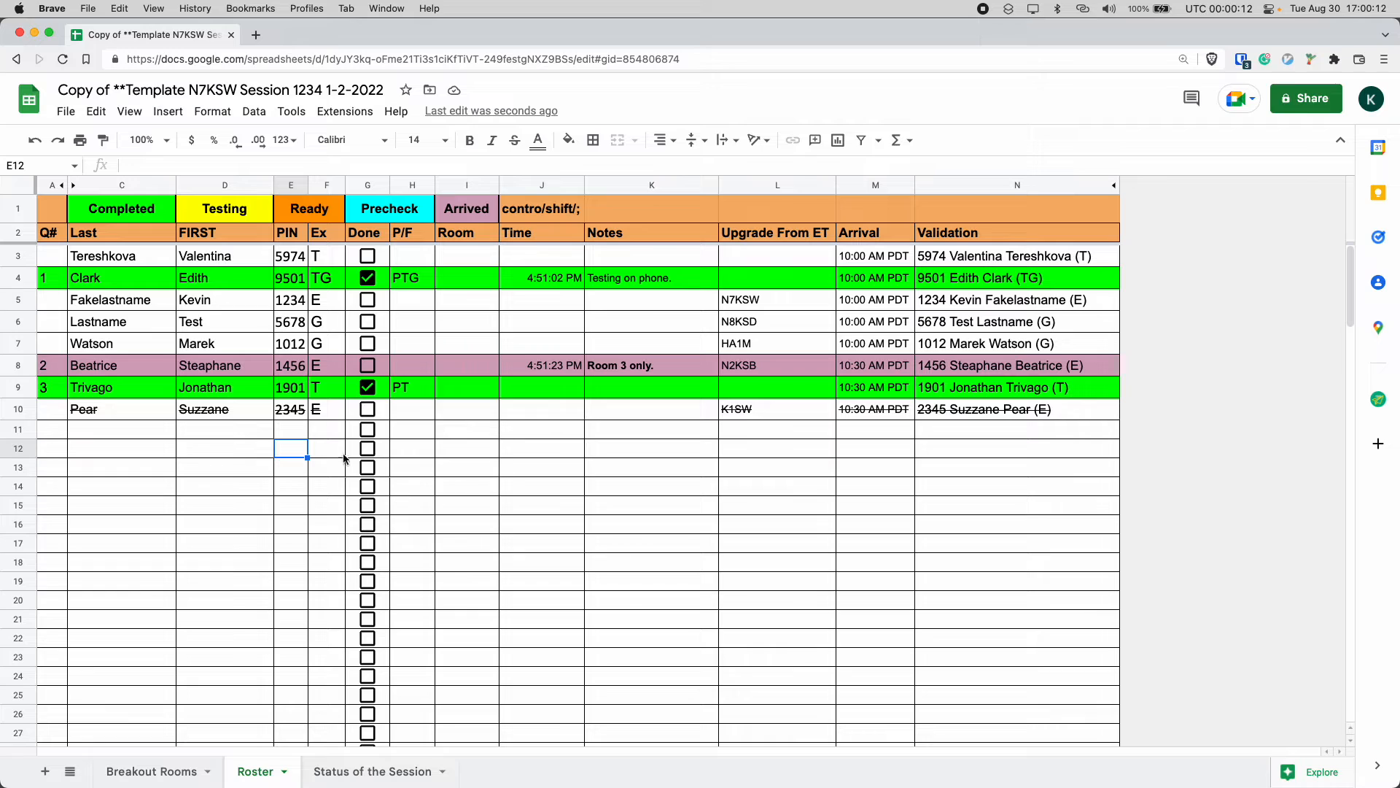
mouse_move(143, 250)
mouse_down()
mouse_move(369, 496)
mouse_move(364, 477)
mouse_move(319, 416)
mouse_move(343, 621)
mouse_up()
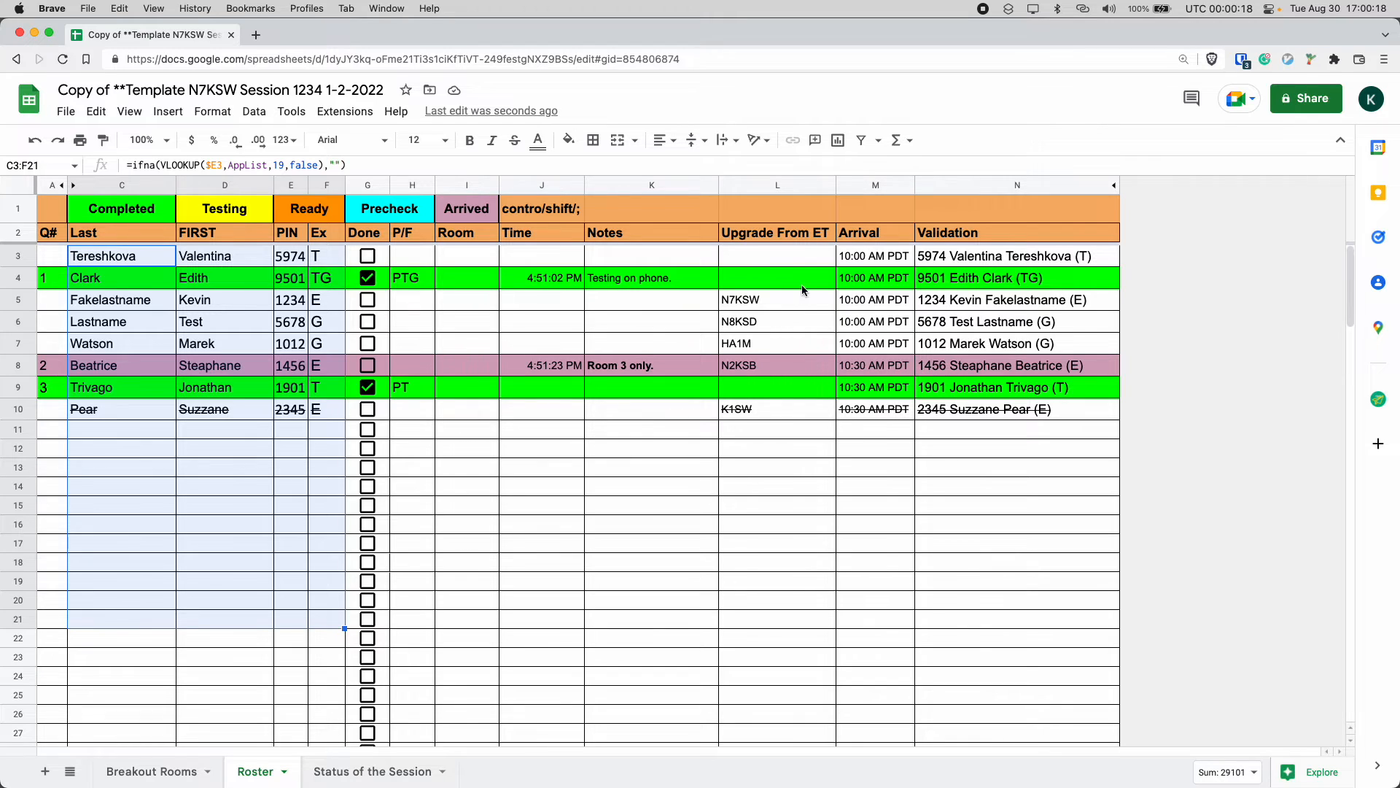
drag(775, 257, 1037, 523)
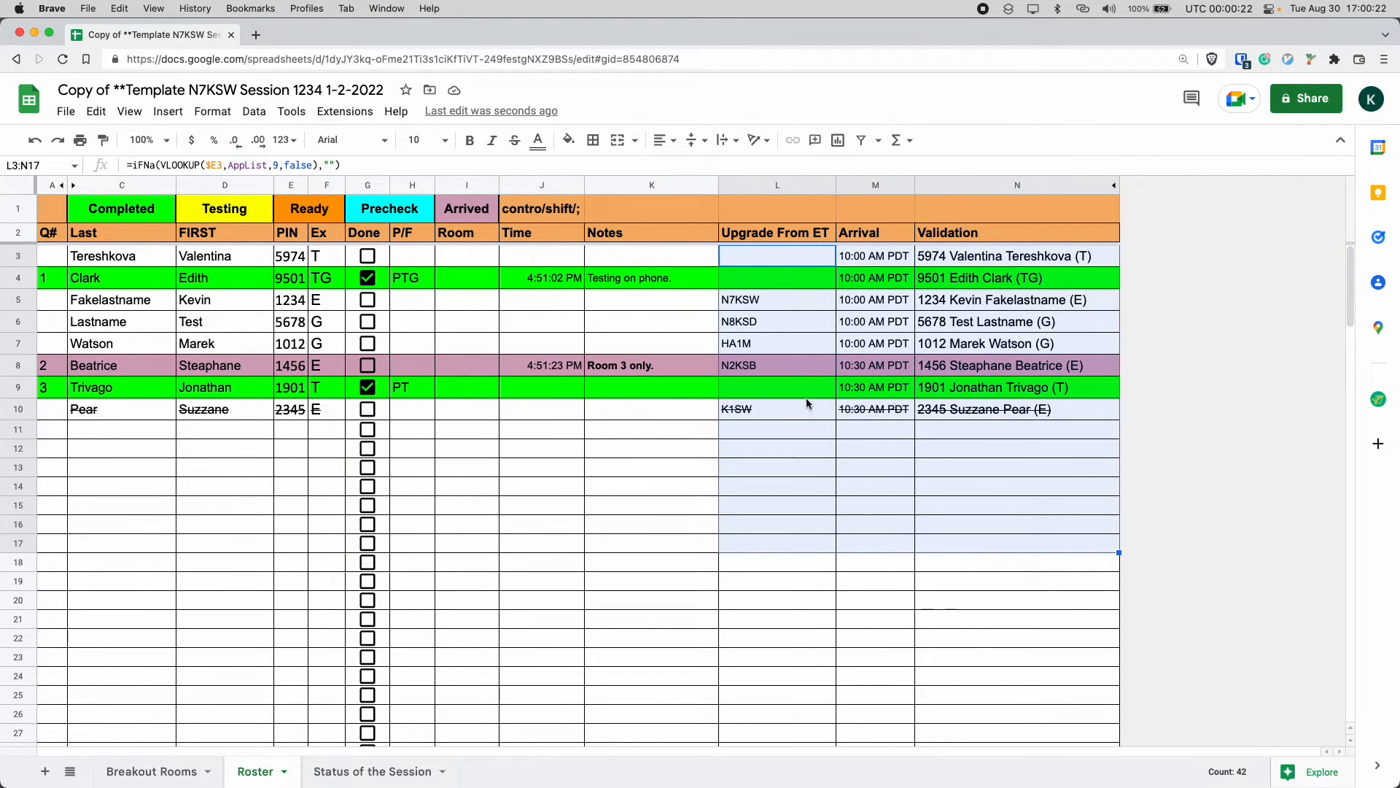
Change the exam code for the Lastname Test row to GE.
click(328, 337)
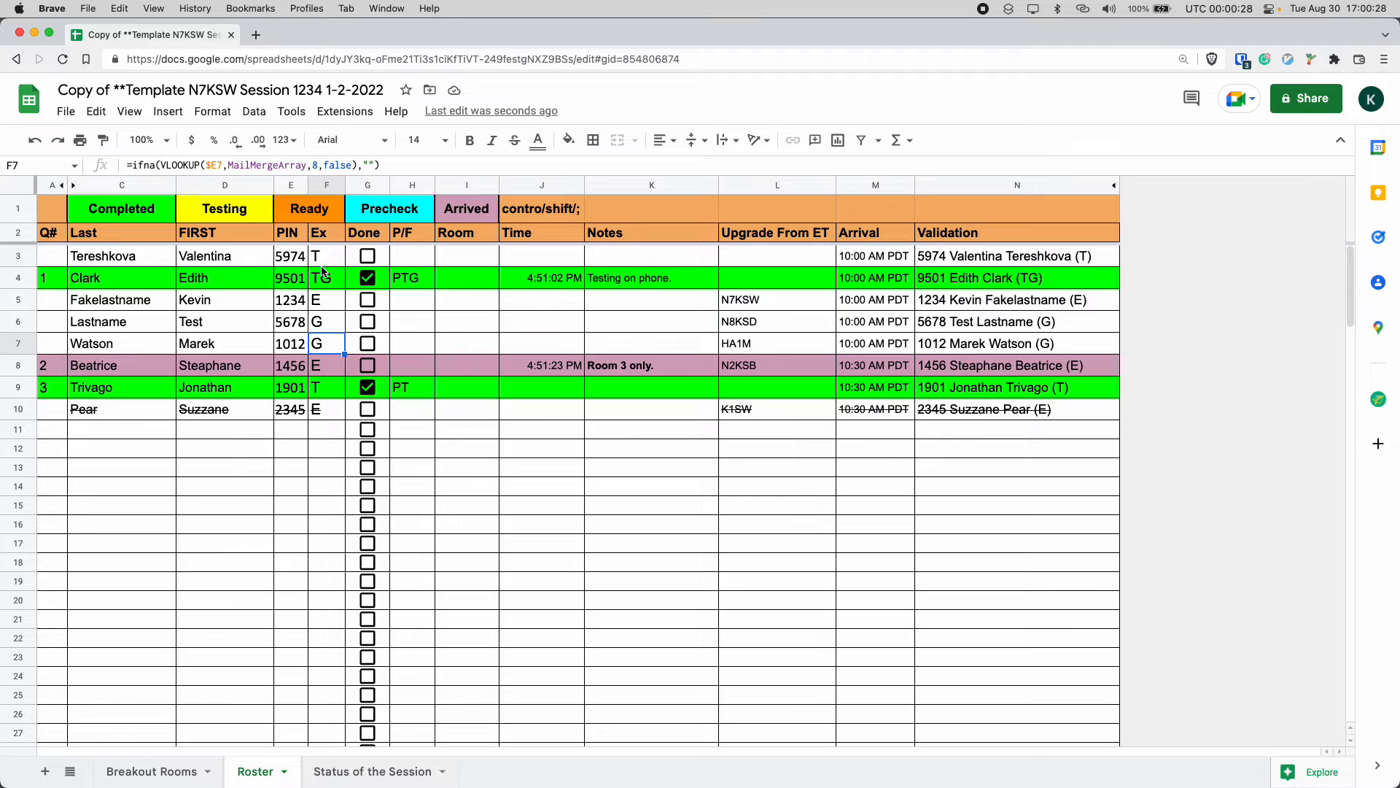
click(328, 324)
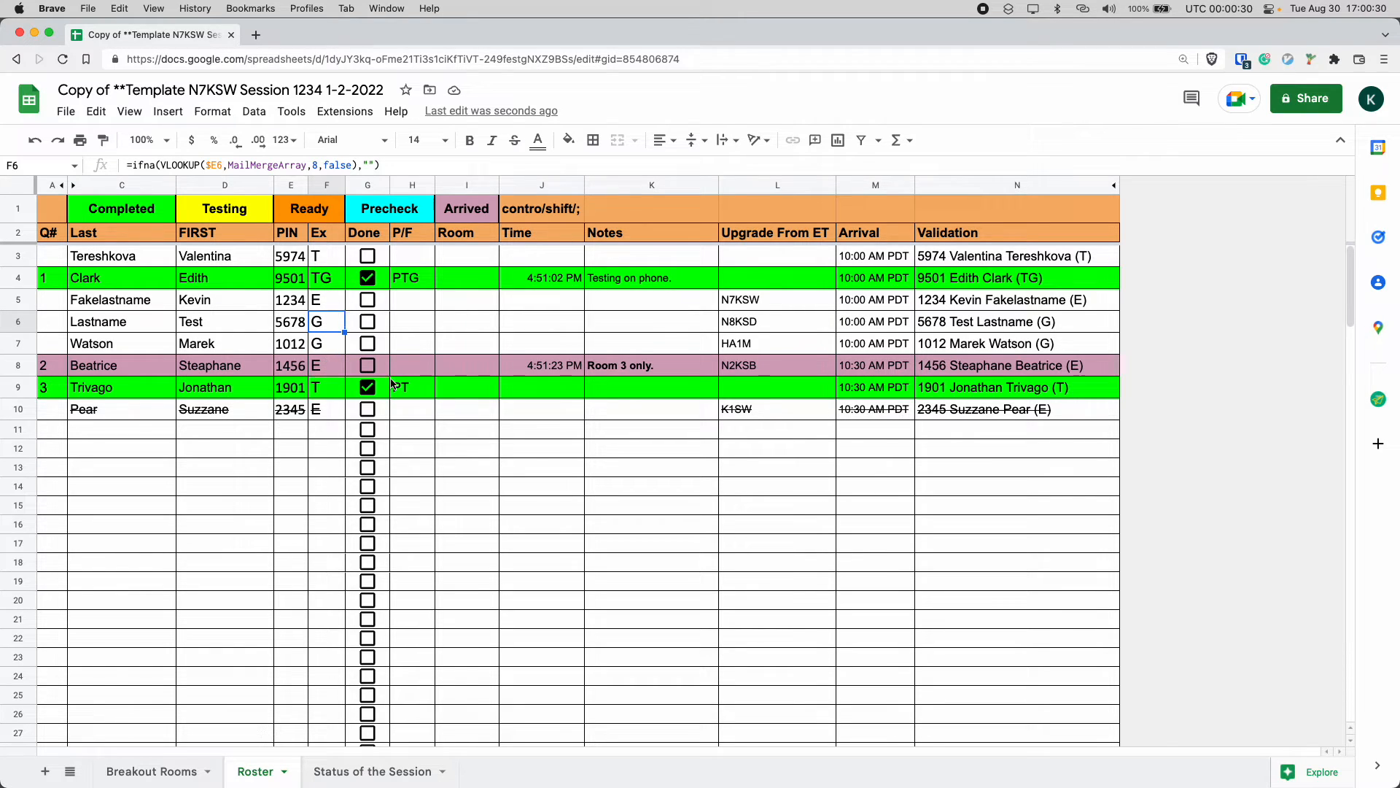
text(GE)
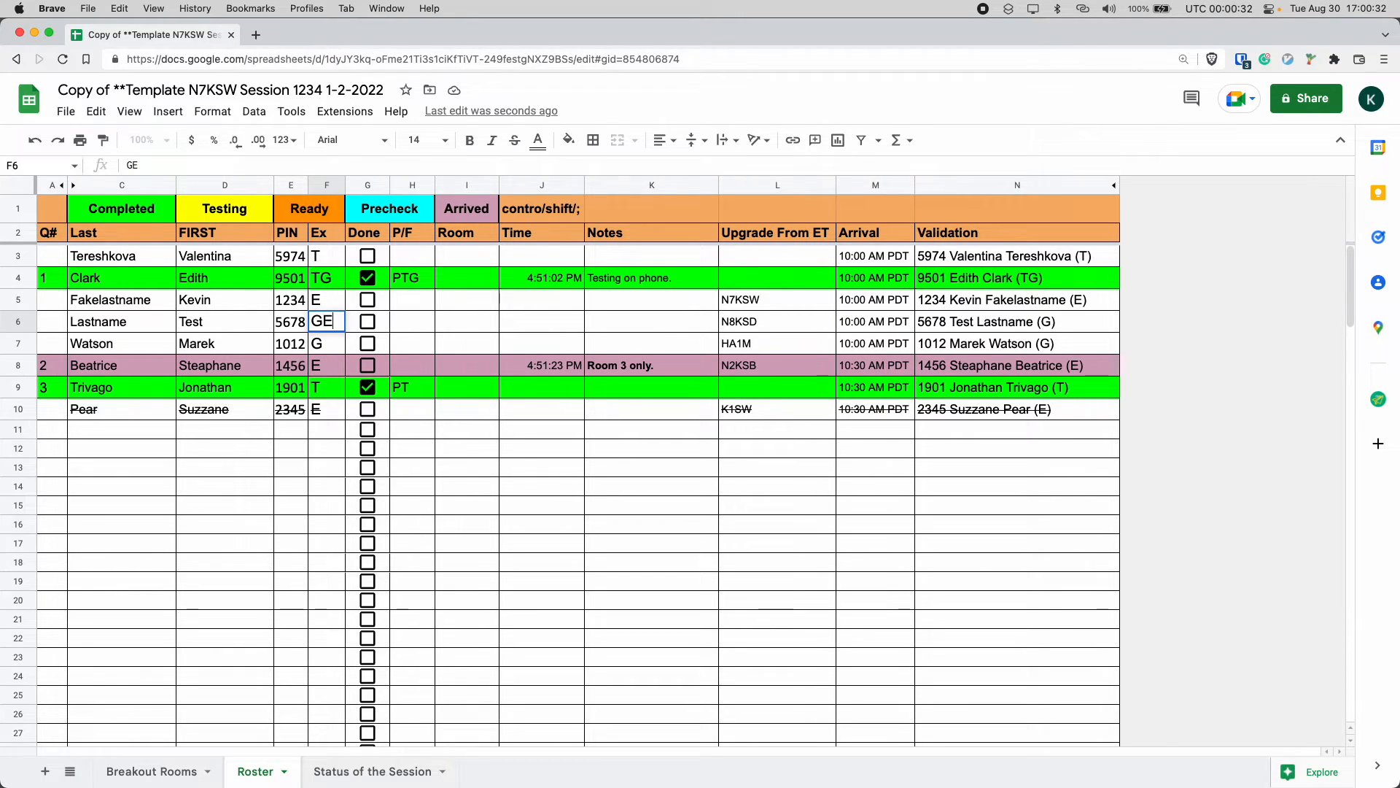
key(Tab)
key(Tab)
key(Tab)
key(Tab)
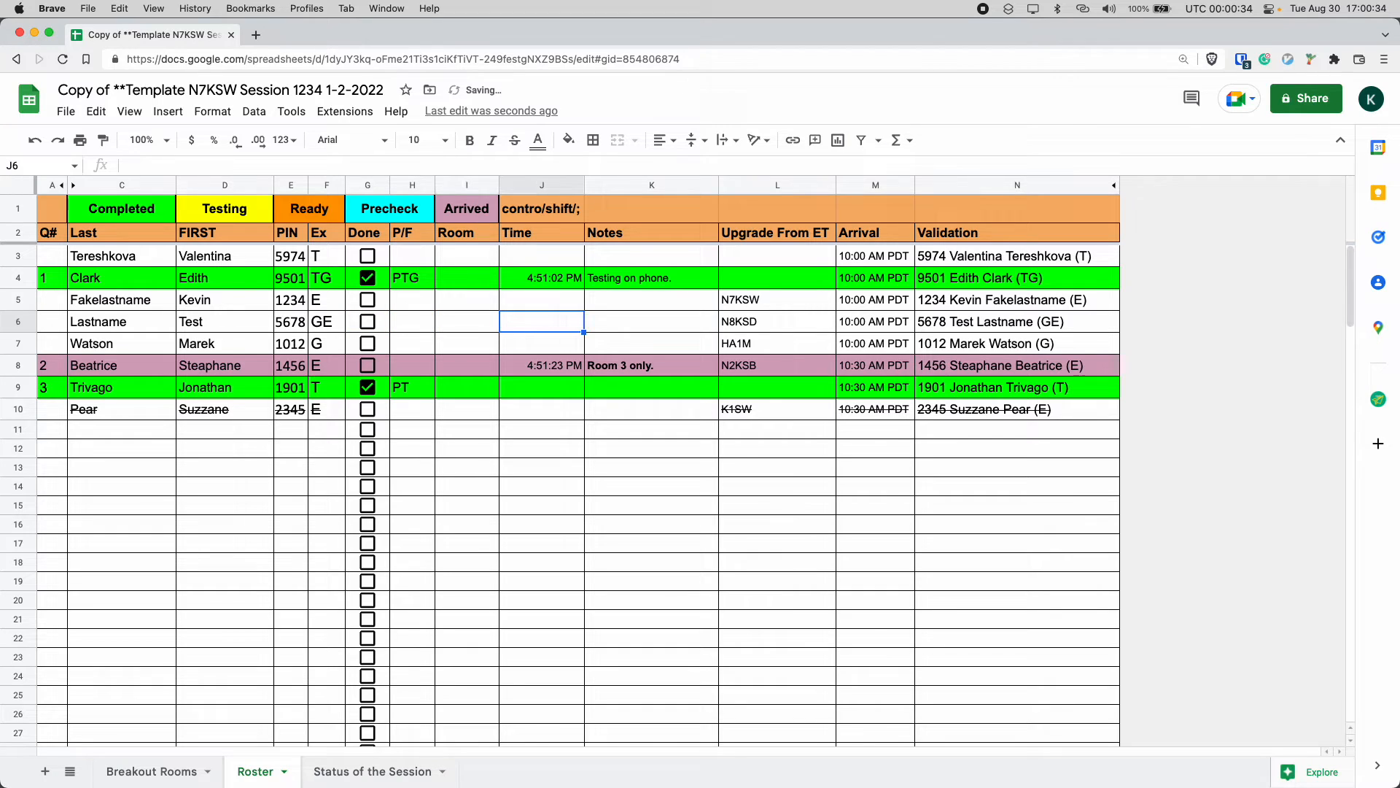
Examine the Arrival column formula and the manually filled Q#, P/F, Room, Time and Notes columns.
key(Tab)
key(Tab)
key(Tab)
key(Up)
key(Up)
key(Up)
key(Up)
key(Up)
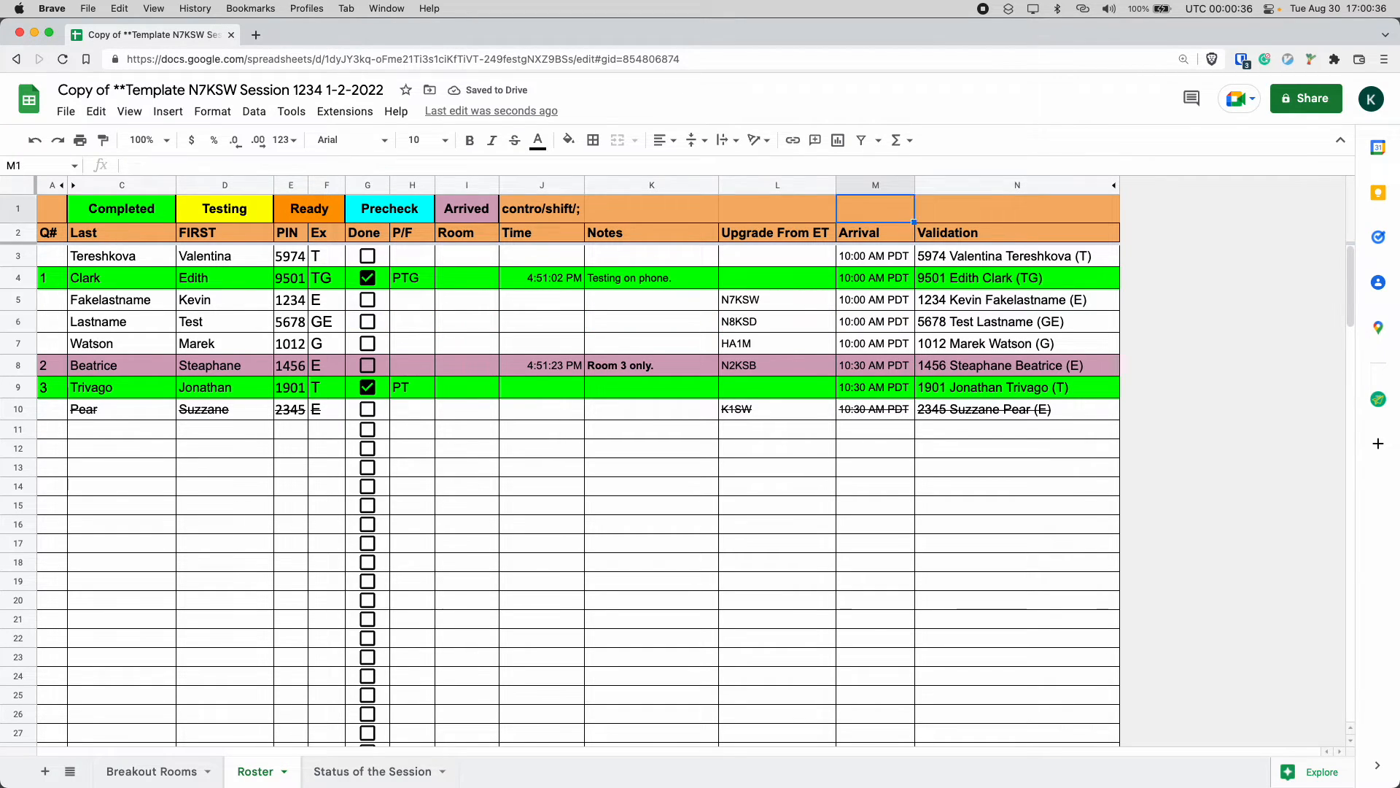
key(Down)
key(Down)
key(Down)
key(Down)
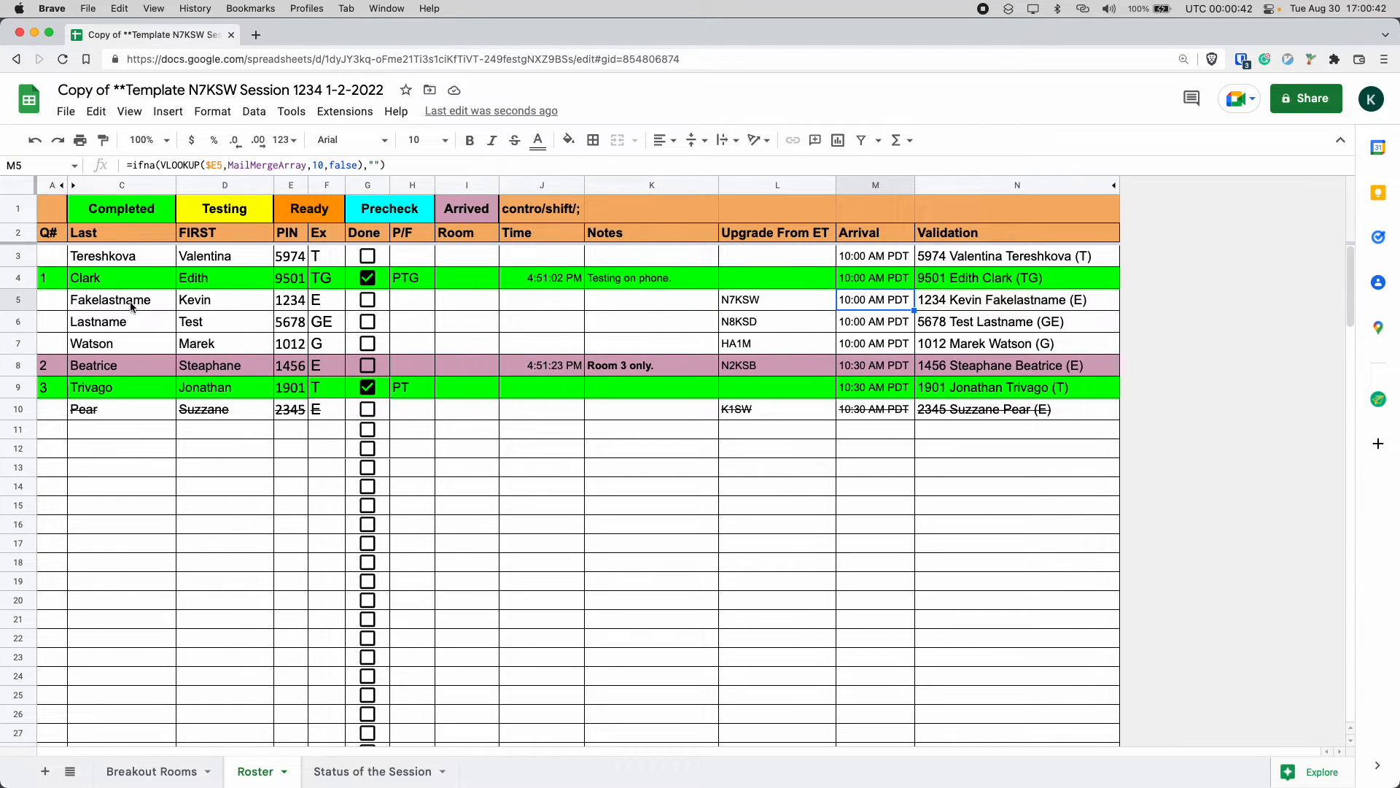
drag(58, 256, 54, 585)
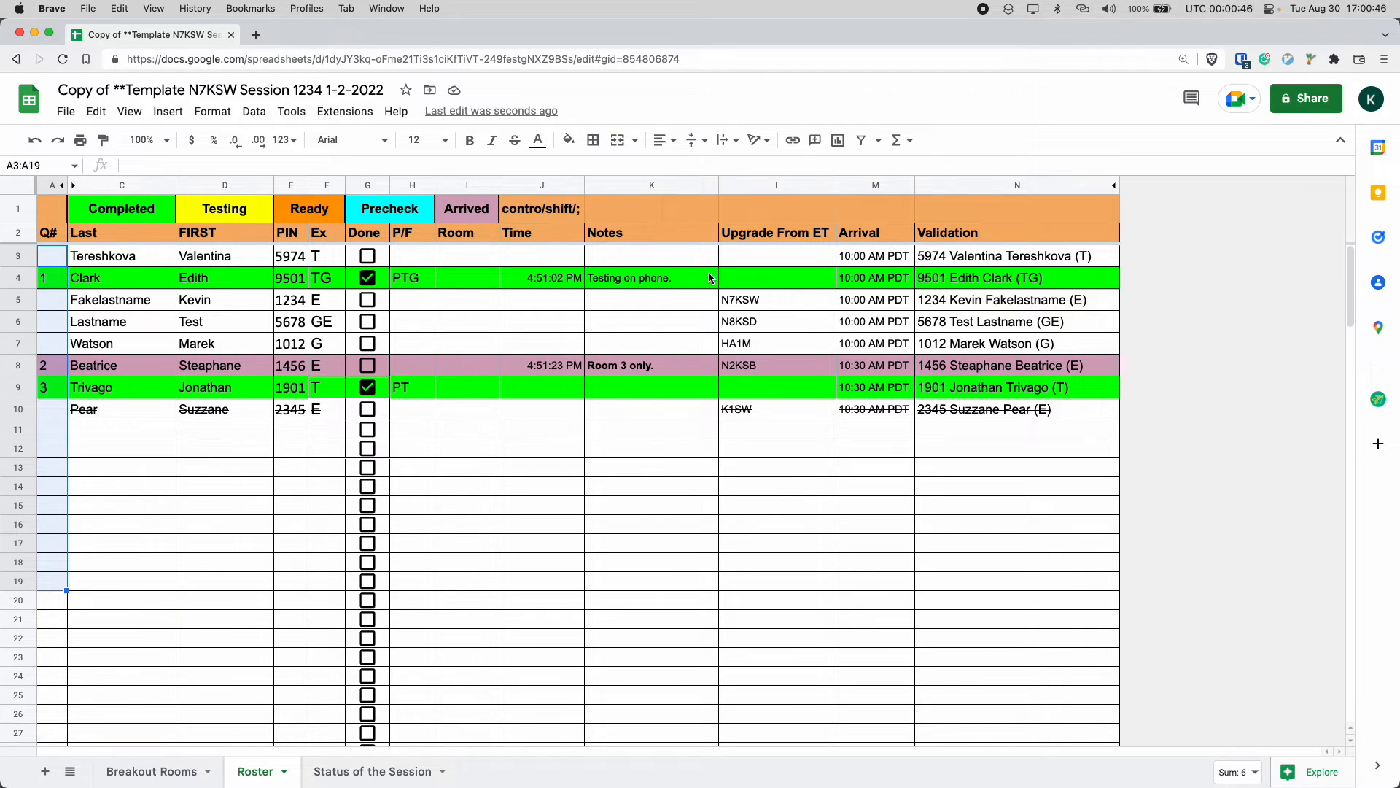
drag(404, 260, 669, 553)
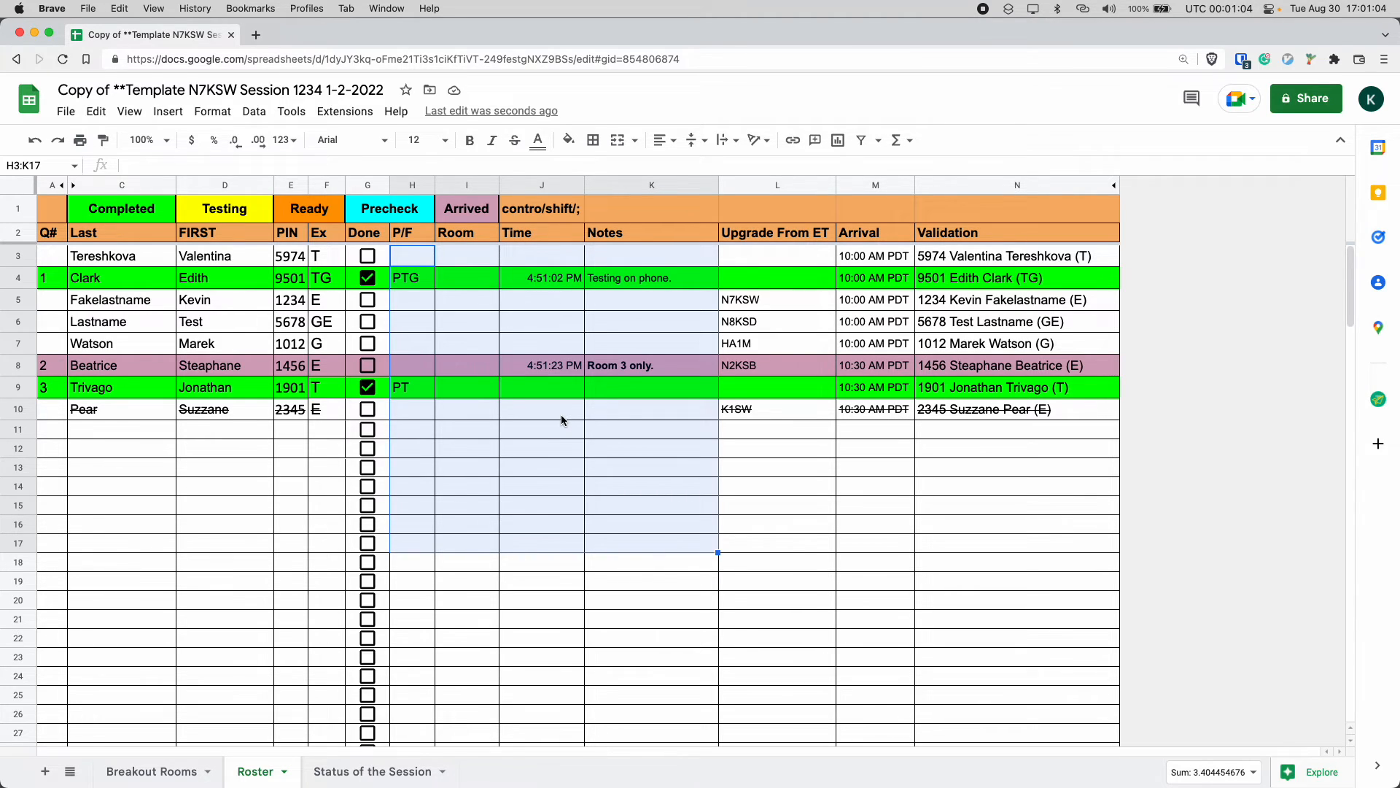
key(Up)
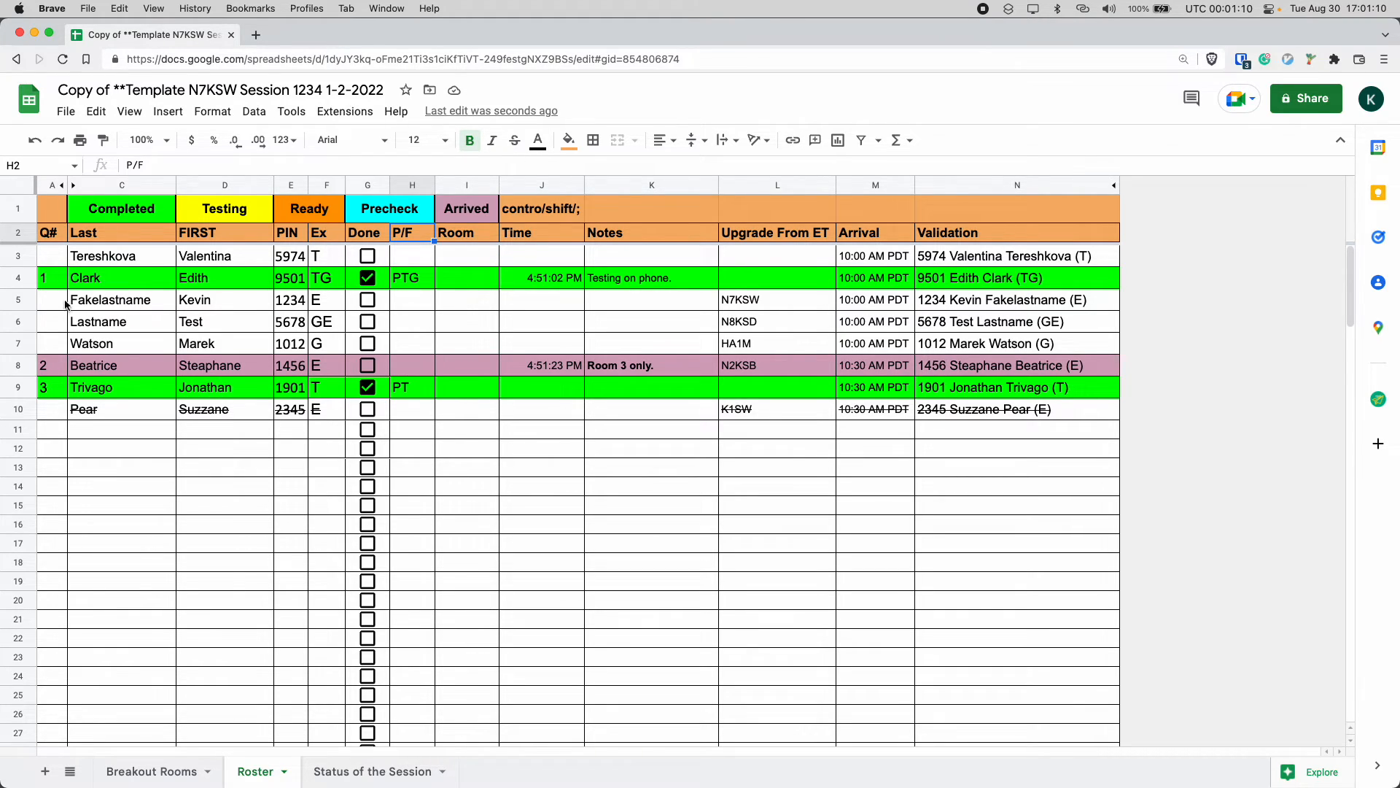
Assign queue number 1 to the Lastname Test row.
click(64, 321)
text(1)
click(651, 316)
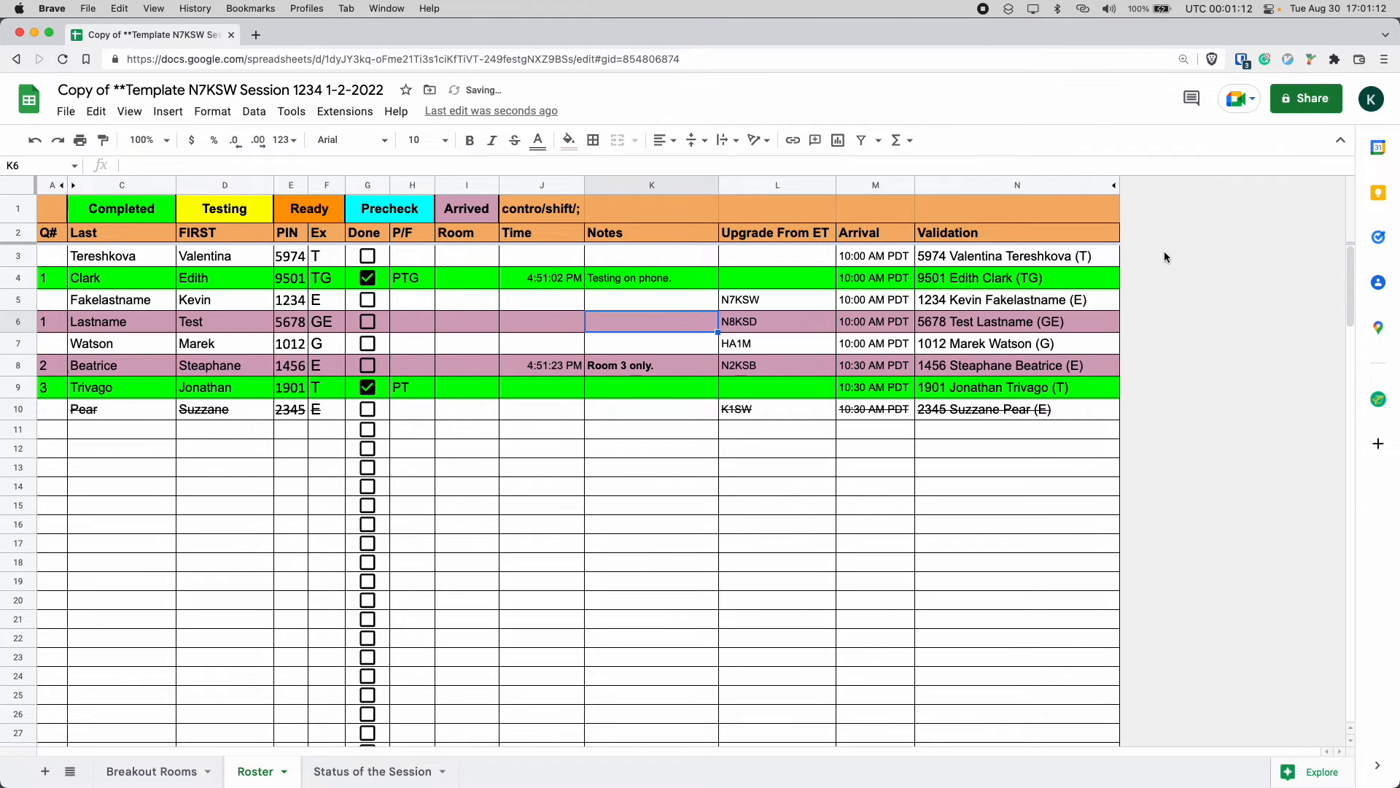
Unhide column O and examine its status-code formula for the Lastname Test row.
click(1112, 186)
click(1061, 343)
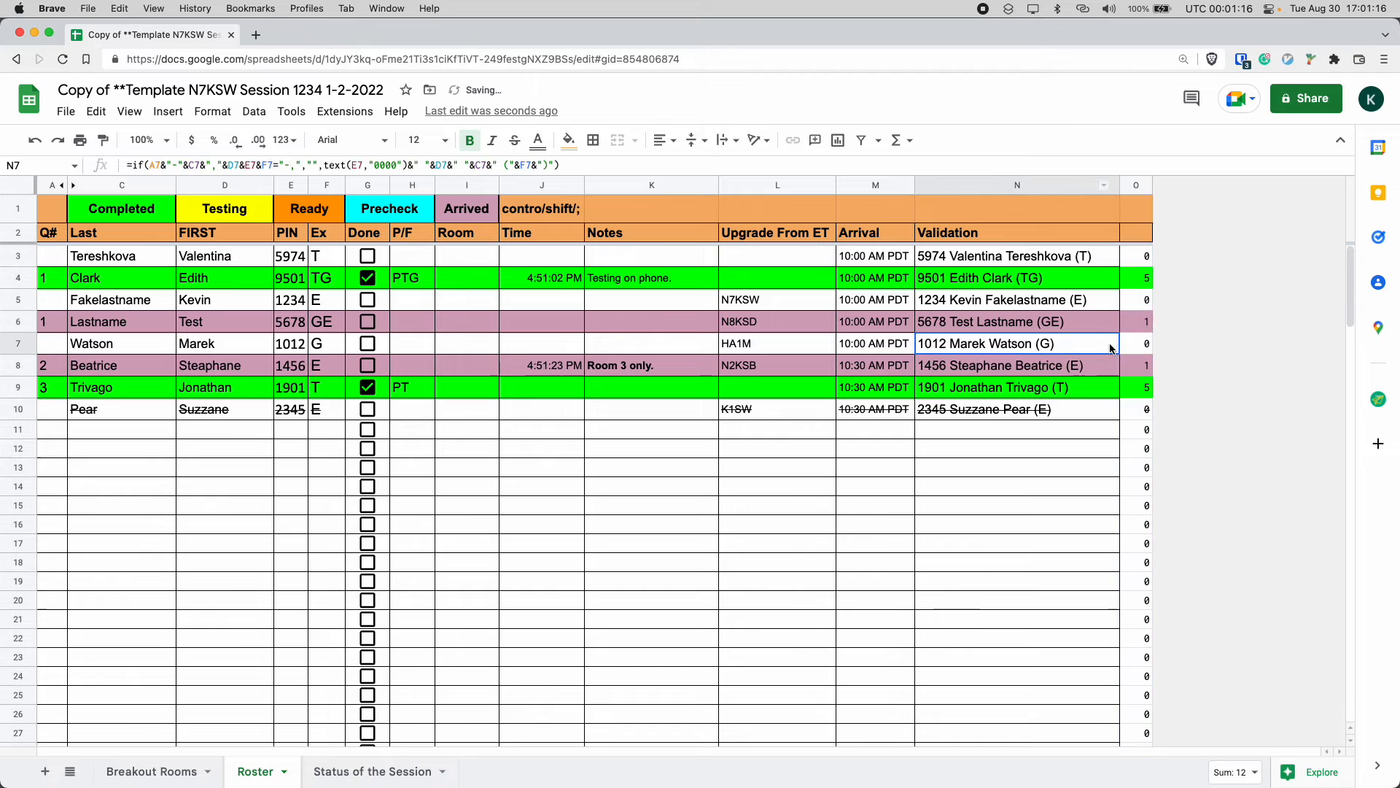
click(1147, 323)
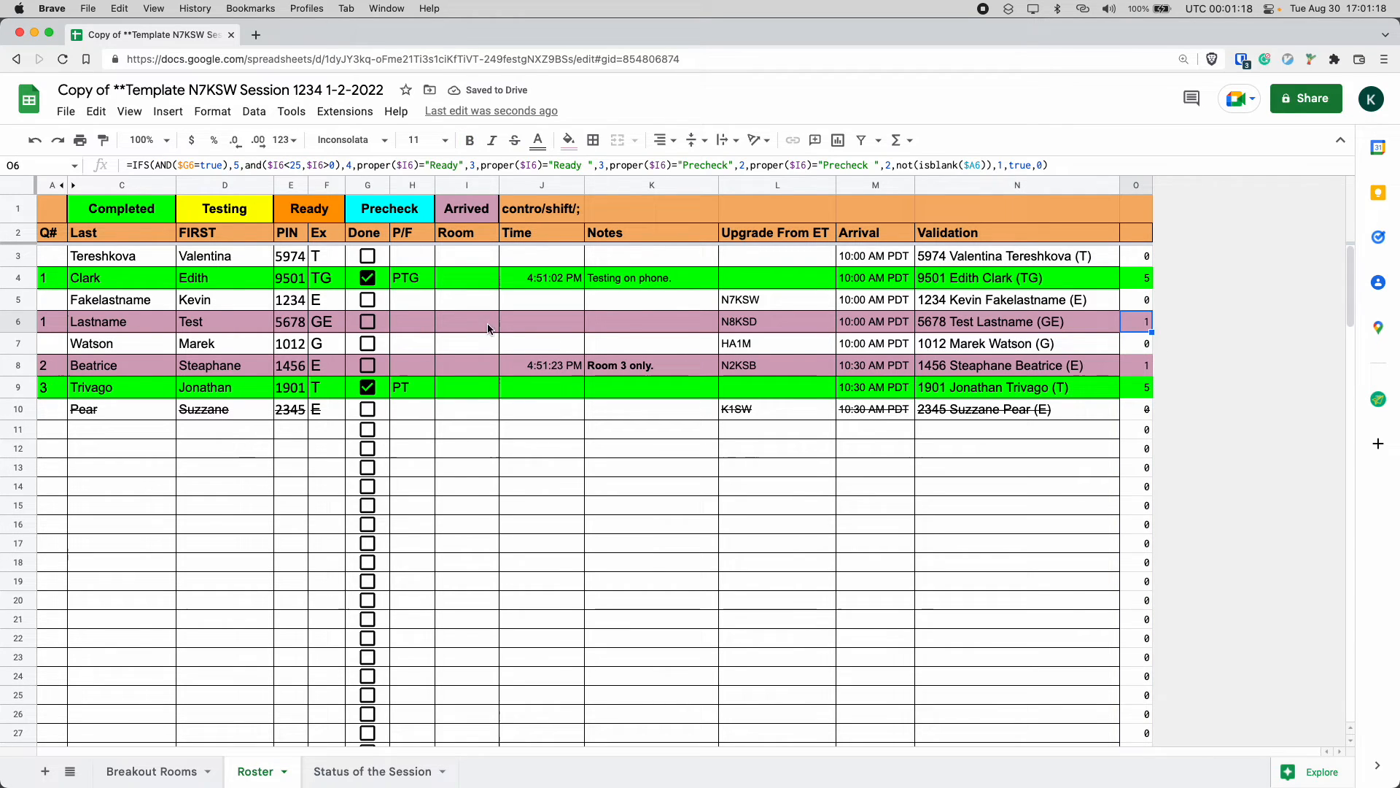
click(64, 326)
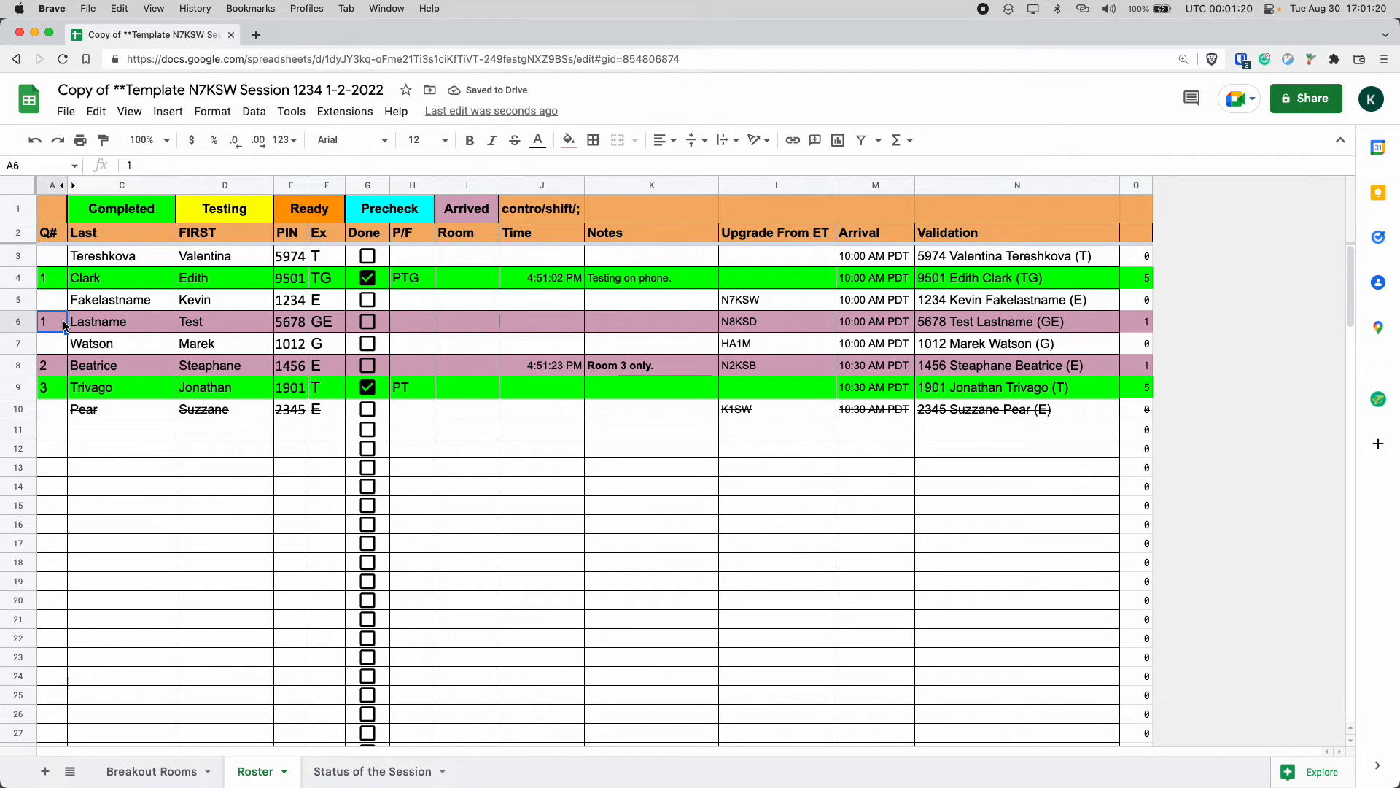
click(1135, 329)
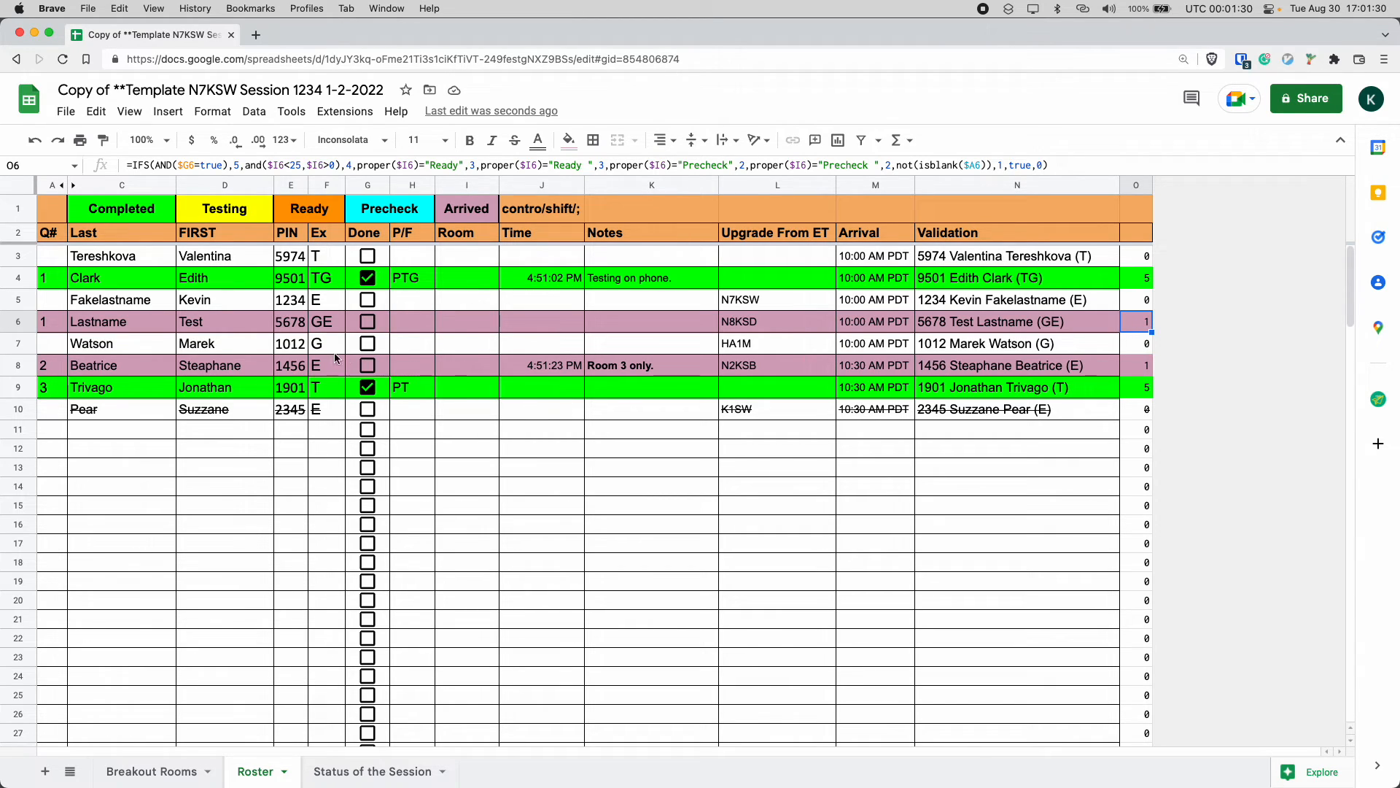
click(441, 319)
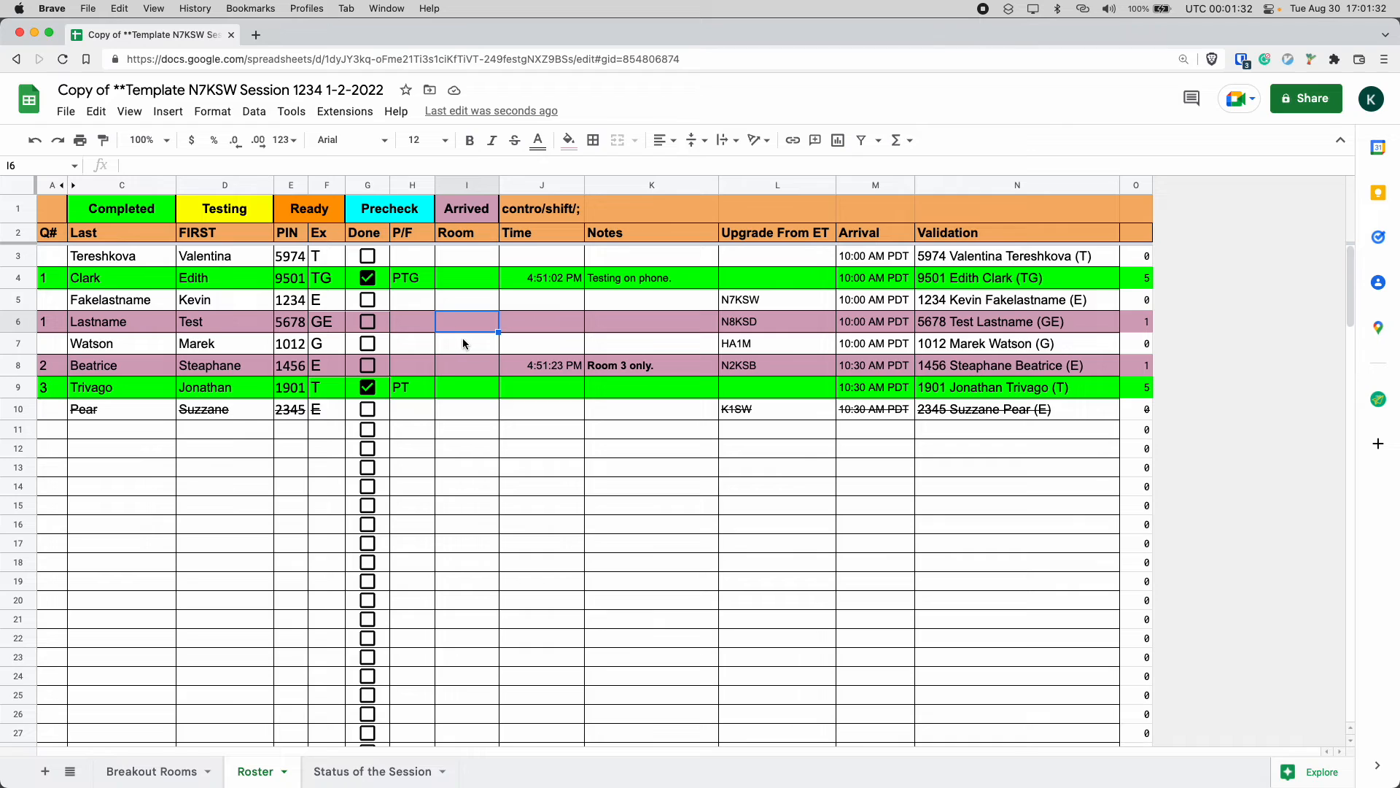
text(1)
key(Return)
key(super+z)
Tick and then untick the Done checkbox of the Lastname Test row to test the status code.
click(368, 323)
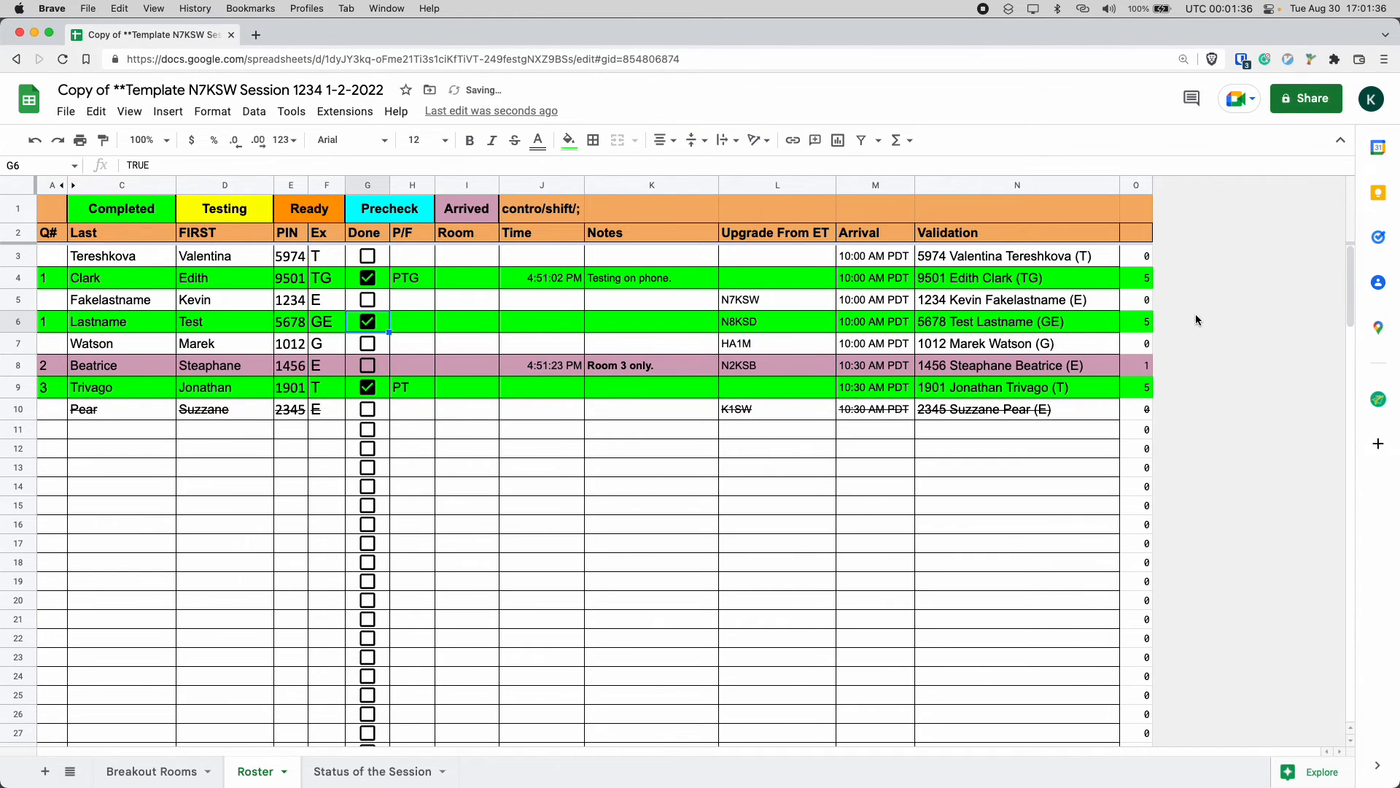
click(1147, 326)
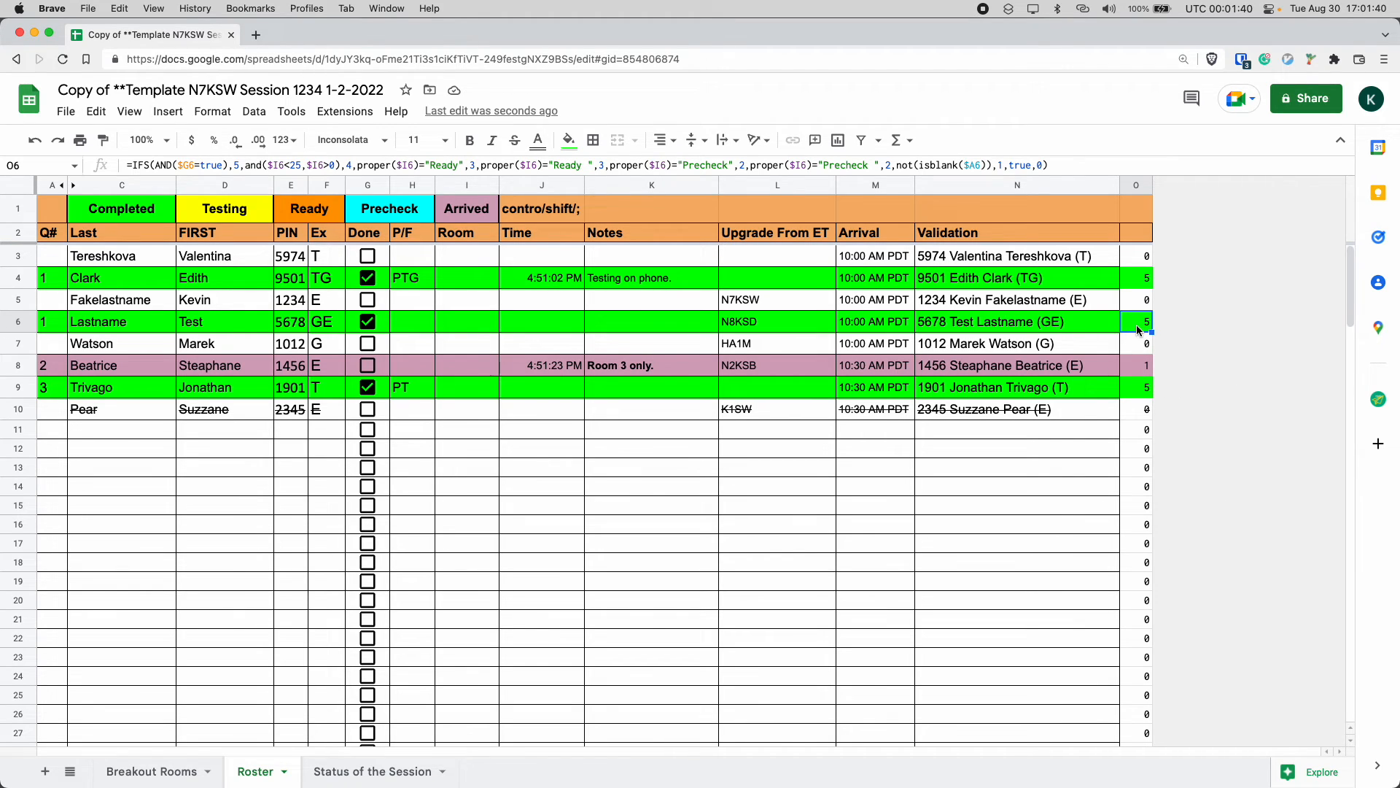
click(368, 322)
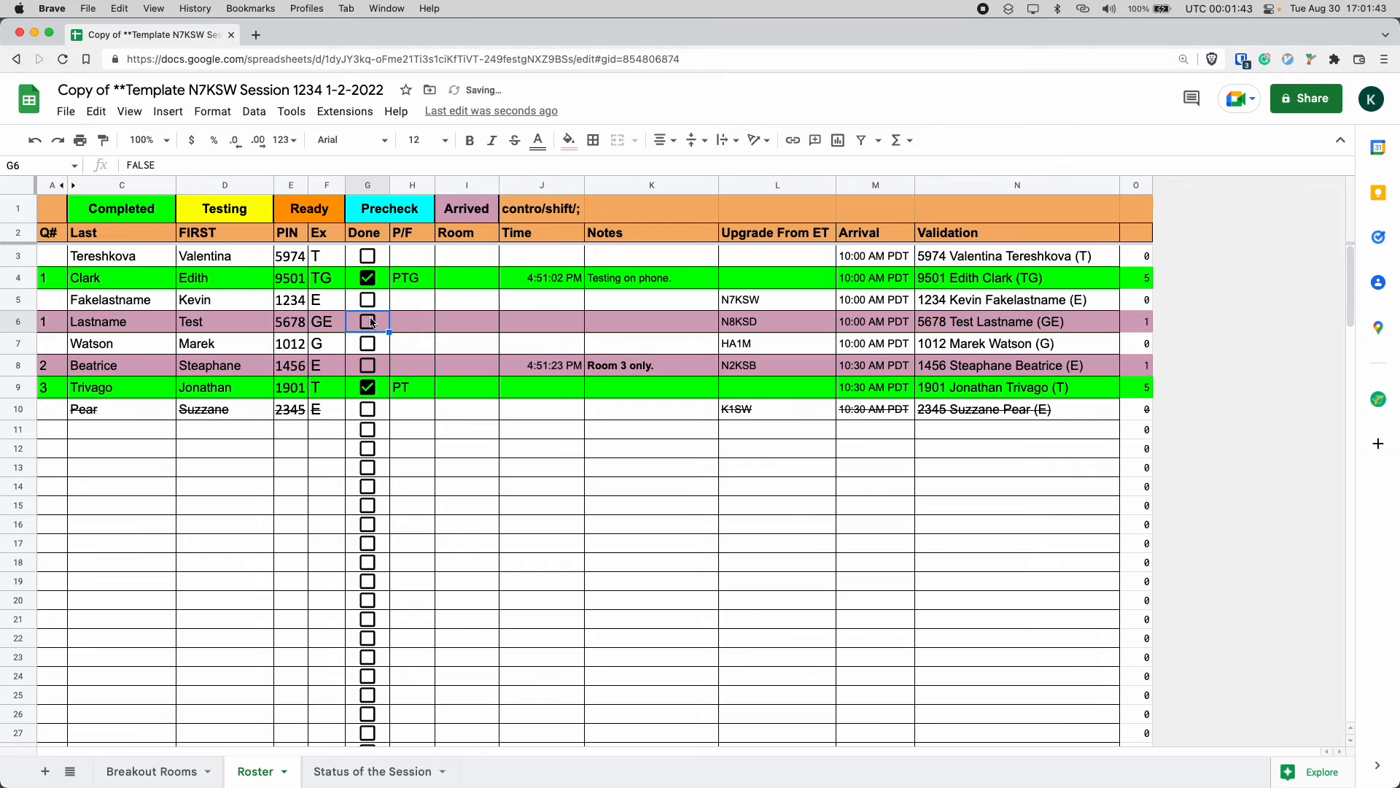
Hide column O again.
click(1142, 185)
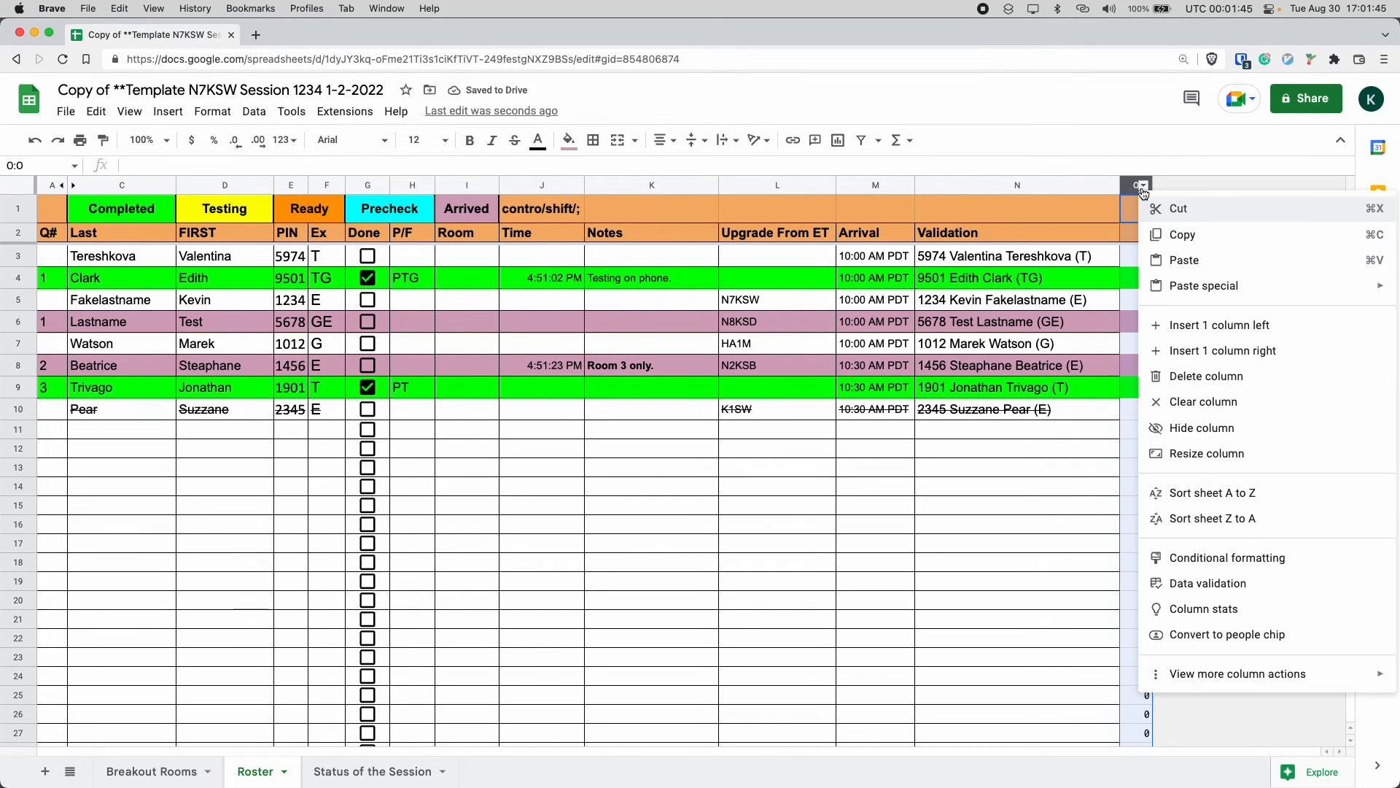
click(1181, 428)
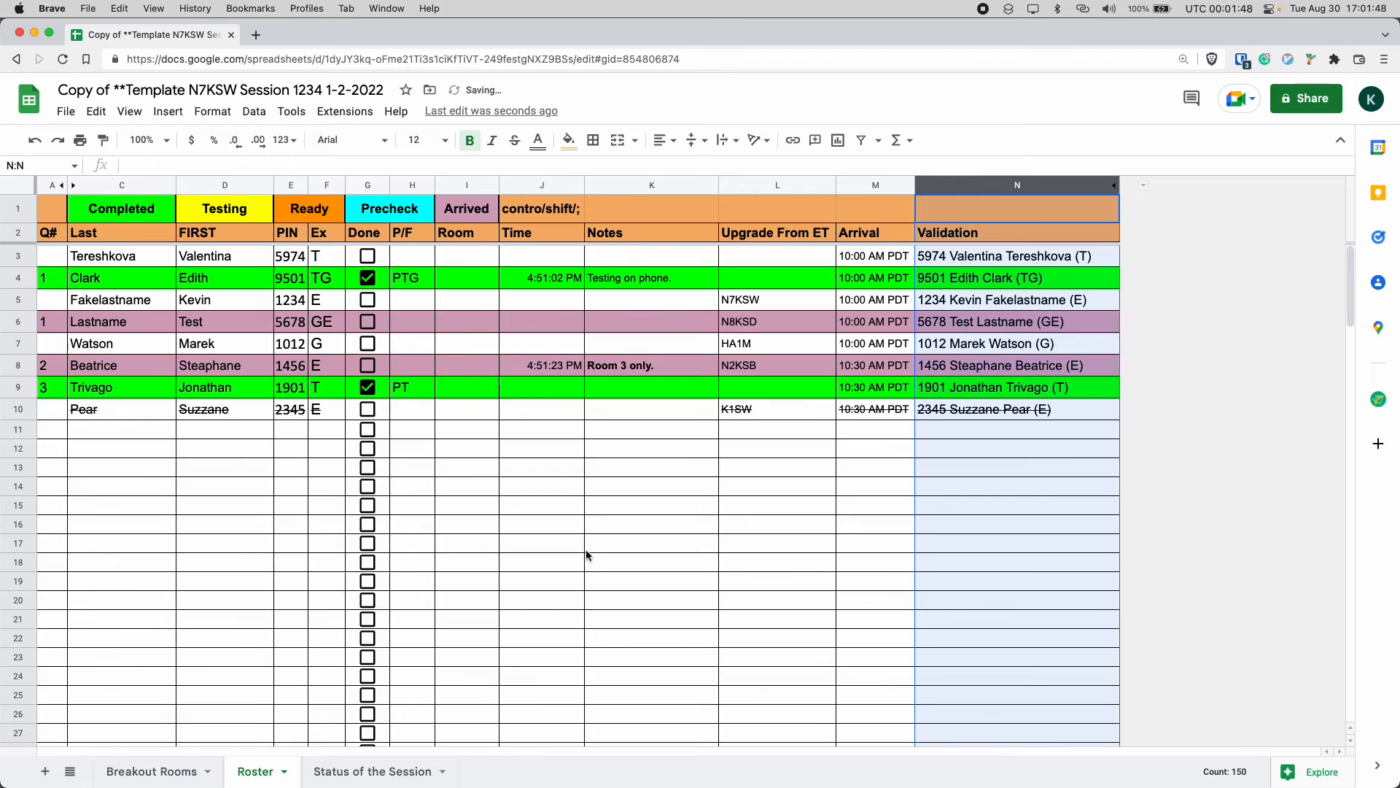
drag(581, 547, 590, 546)
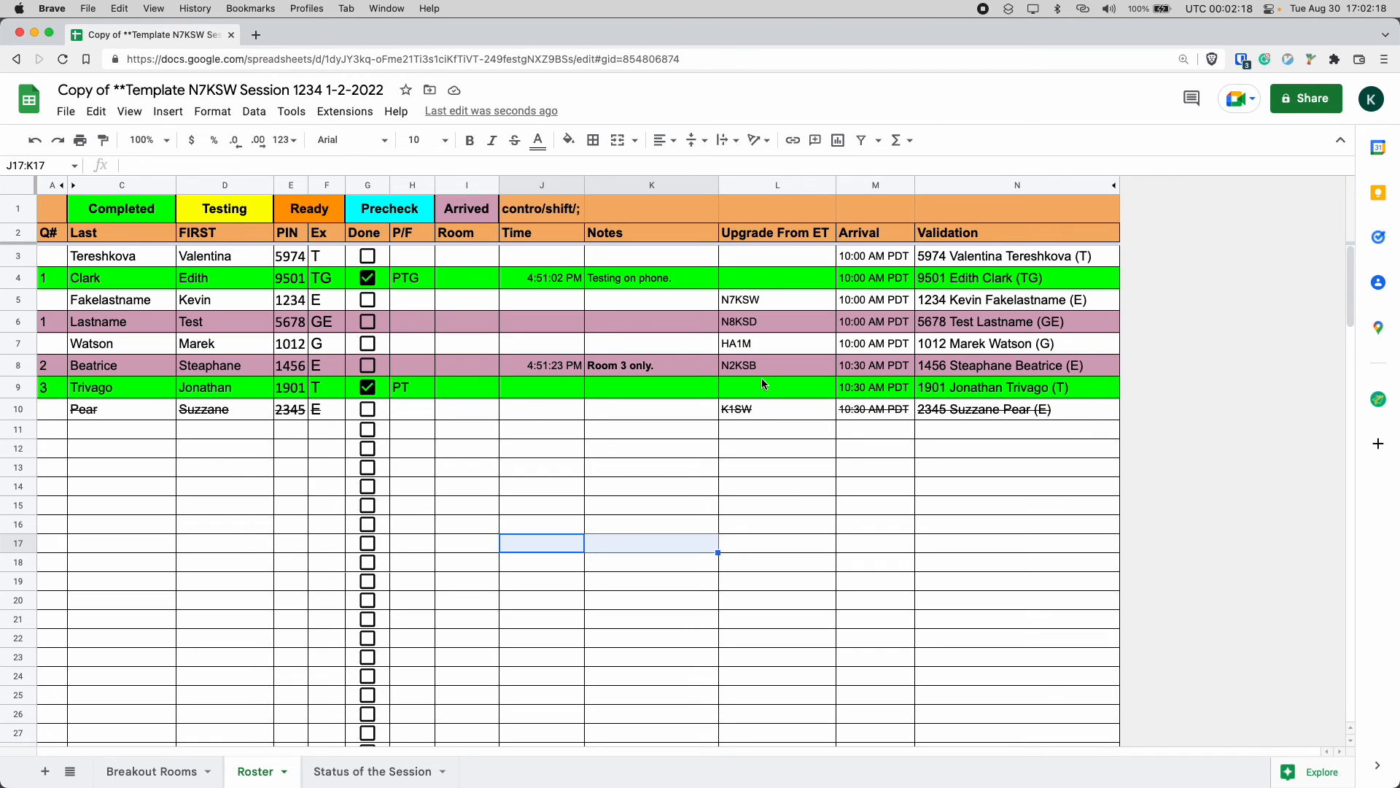
click(556, 328)
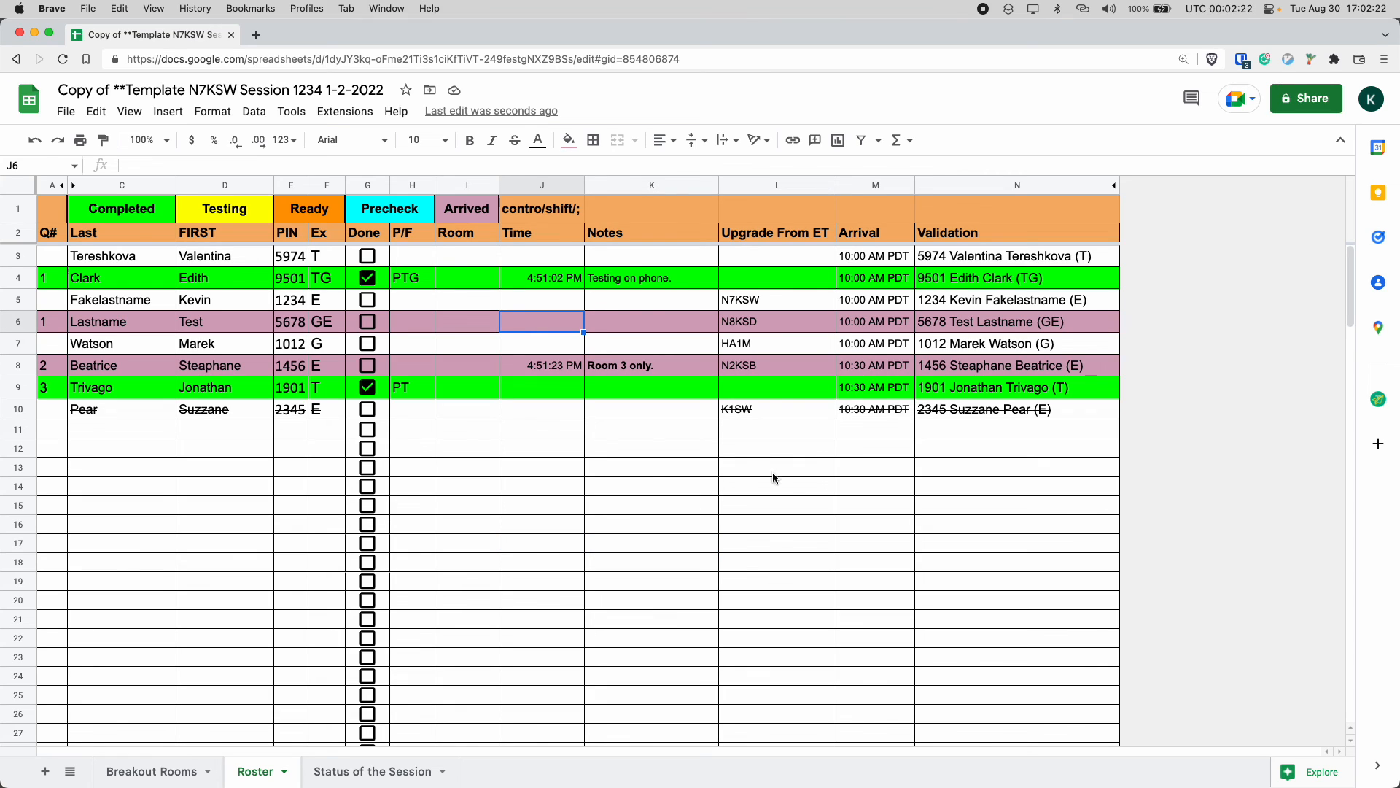